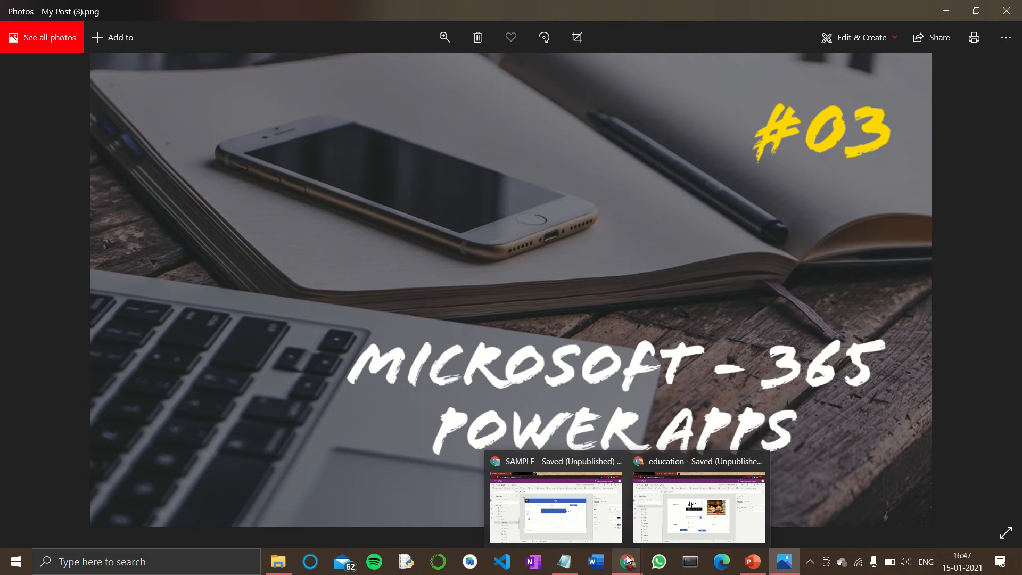
Switch to the education app in Power Apps Studio and add a new Scrollable screen
{"action": "left_click", "coordinate": [668, 520]}
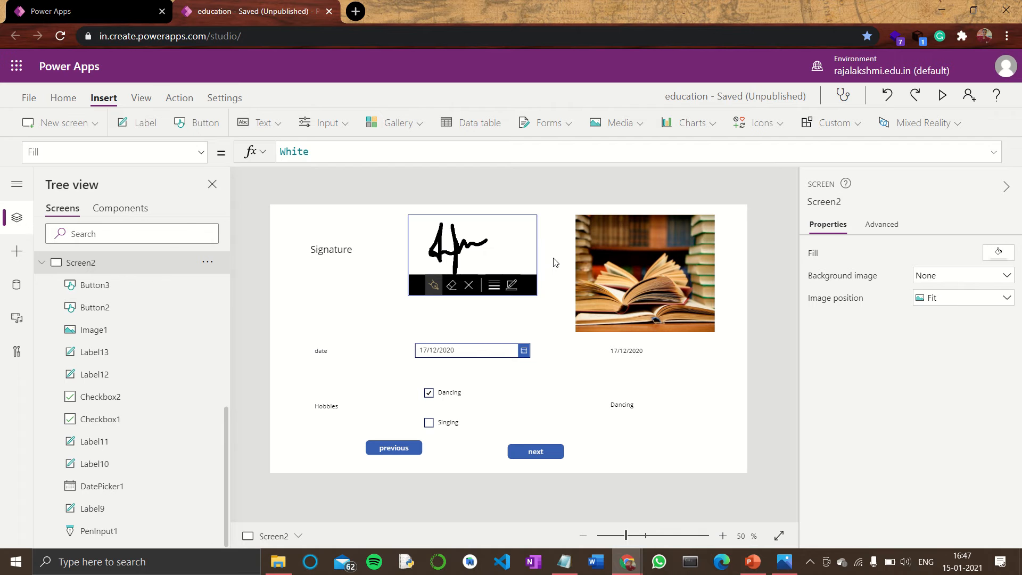
{"action": "left_click", "coordinate": [68, 127]}
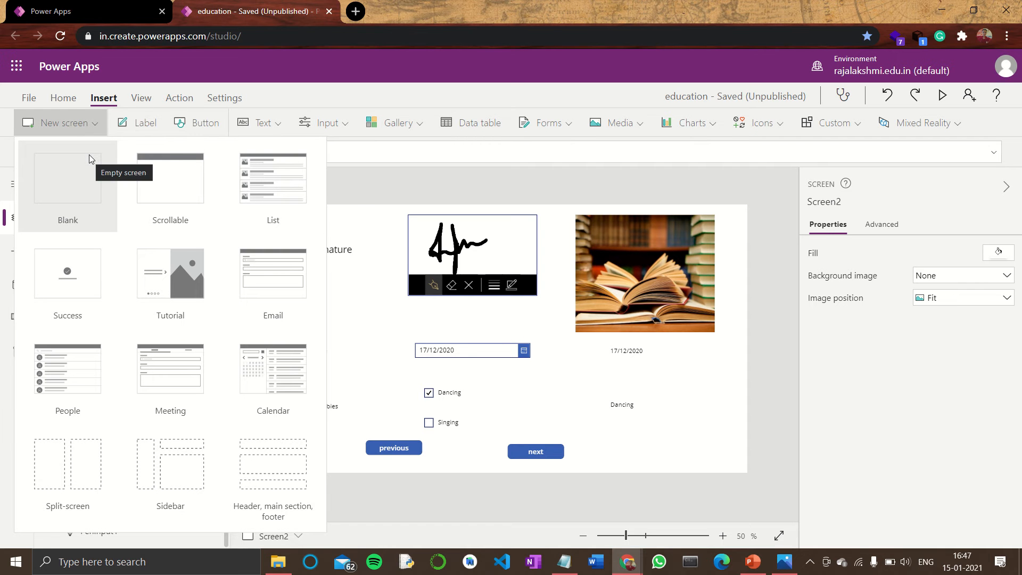
{"action": "left_click", "coordinate": [145, 183]}
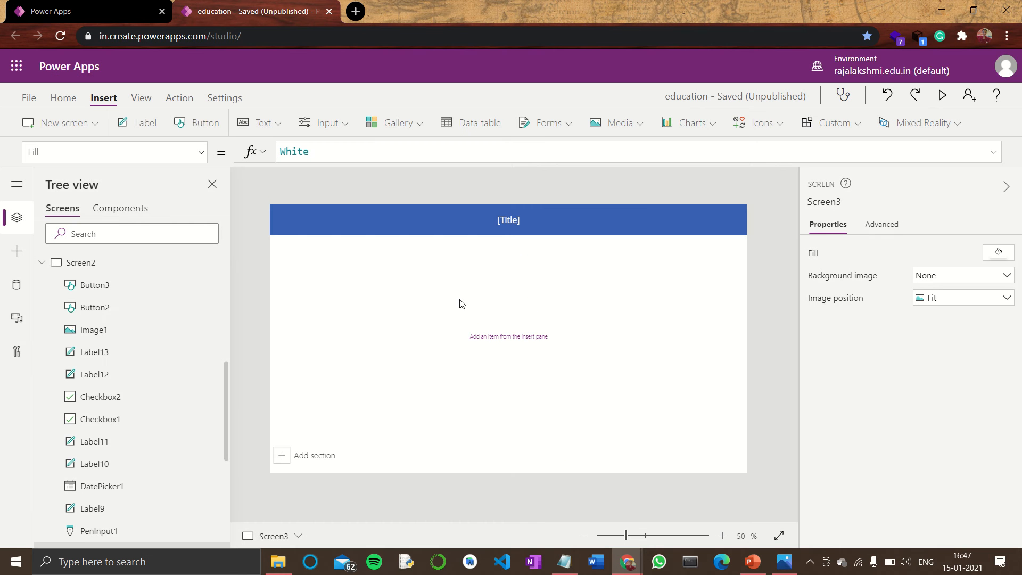
Set the text of the new screen's title label to "STUDENT DATA"
{"action": "left_click", "coordinate": [504, 221]}
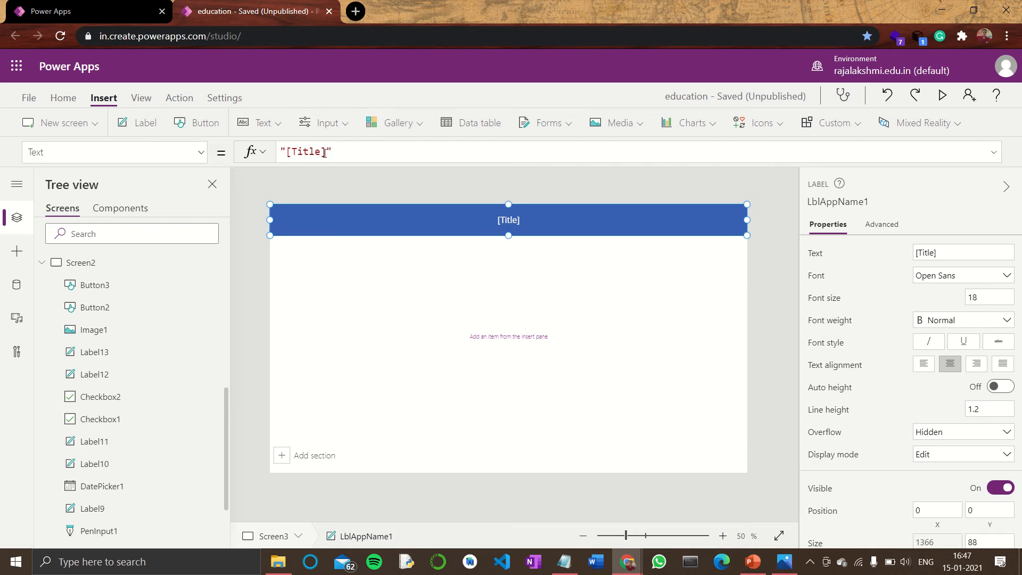
{"action": "left_click_drag", "start_coordinate": [326, 153], "coordinate": [287, 153]}
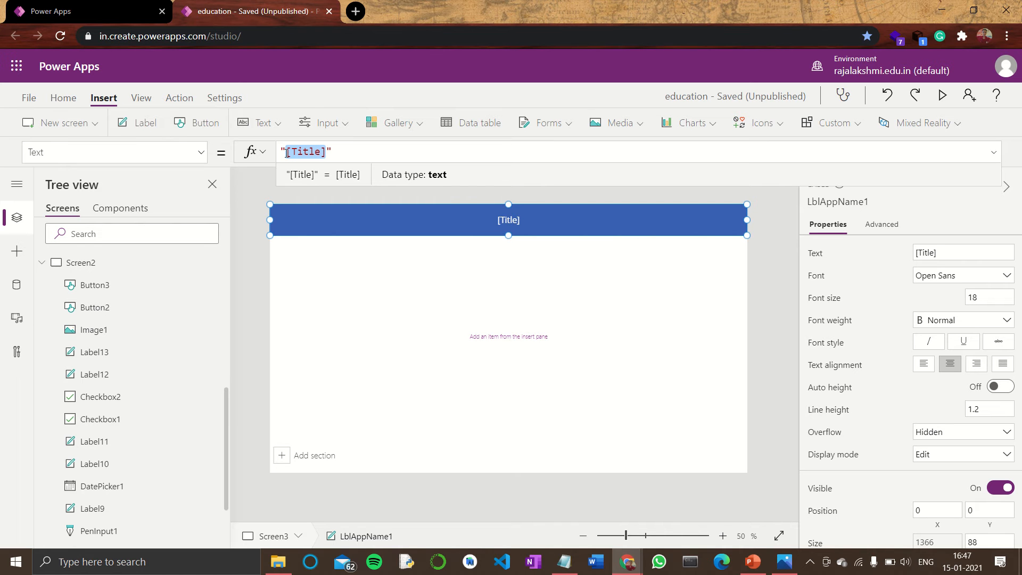
{"action": "type", "text": "S"}
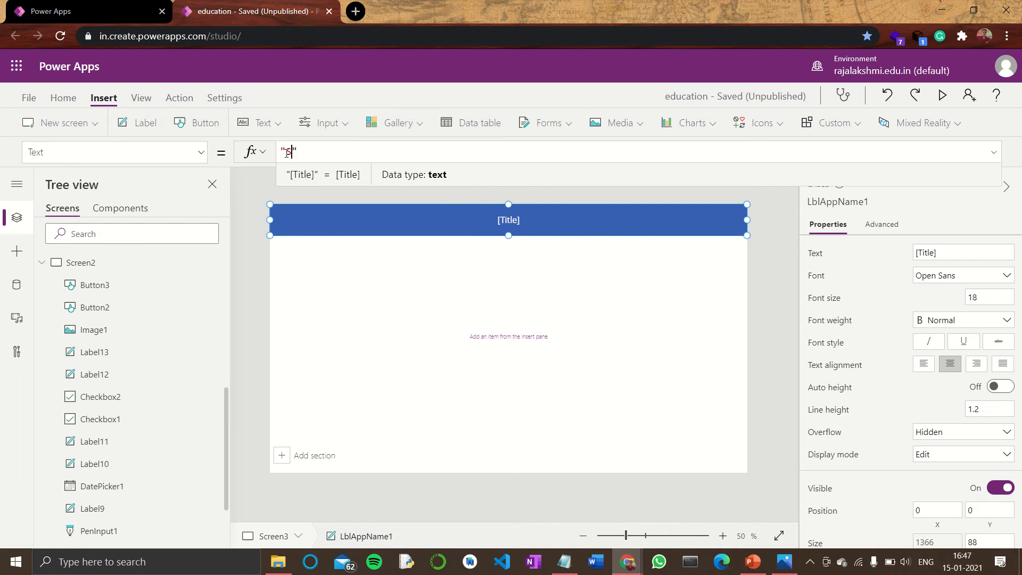
{"action": "type", "text": "TUDENT DATA"}
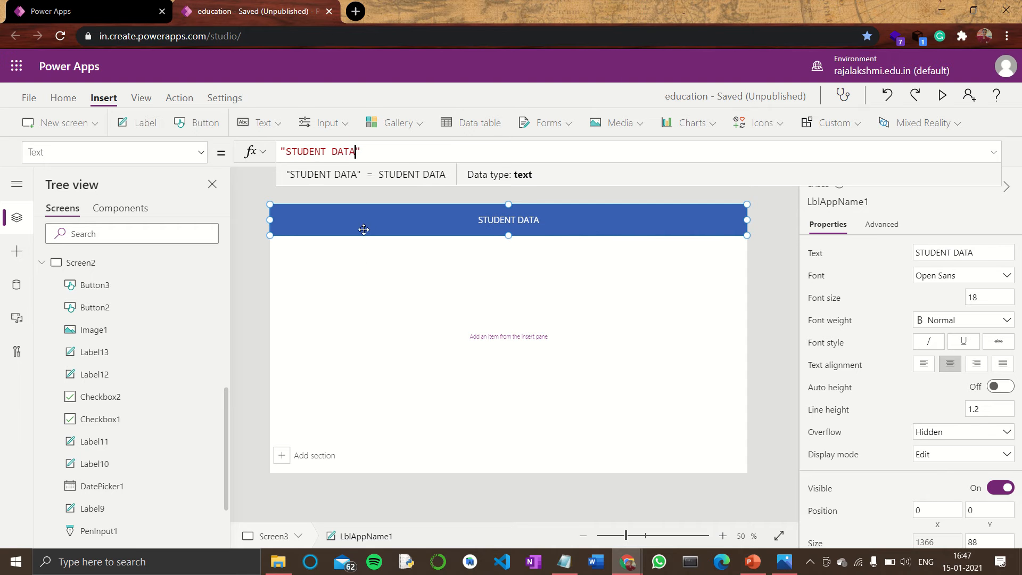
Insert a Radio control and a Toggle control into the data card below the title of Screen3
{"action": "left_click", "coordinate": [471, 306]}
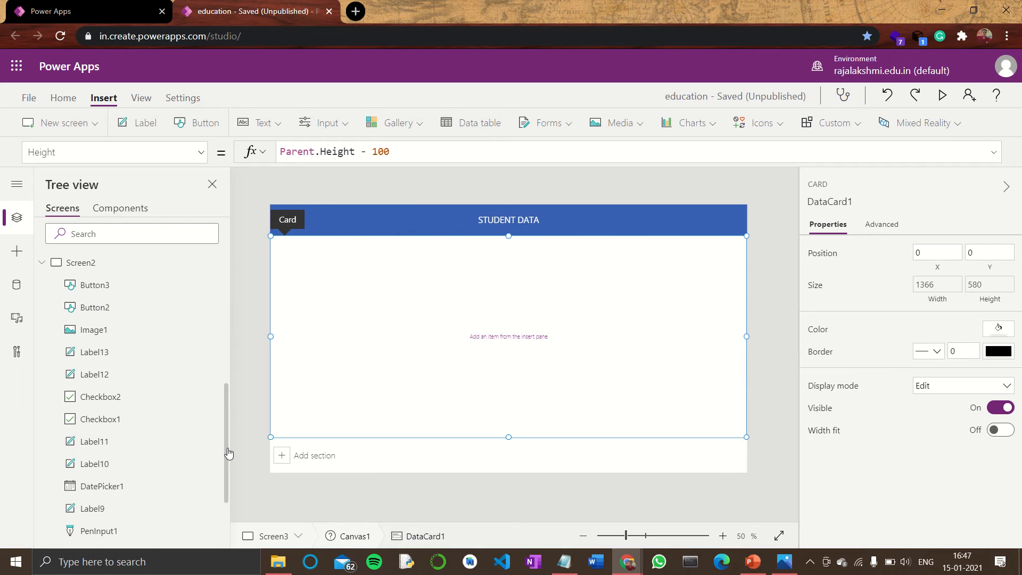
{"action": "scroll", "coordinate": [226, 456], "scroll_direction": "down", "scroll_amount": 1}
{"action": "scroll", "coordinate": [226, 457], "scroll_direction": "down", "scroll_amount": 2}
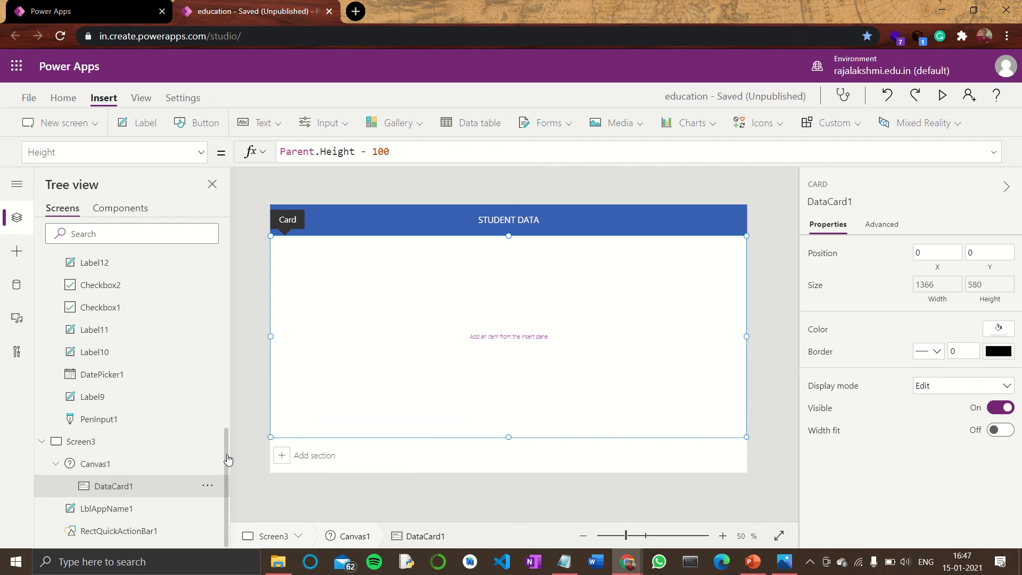
{"action": "left_click_drag", "start_coordinate": [227, 460], "coordinate": [225, 359]}
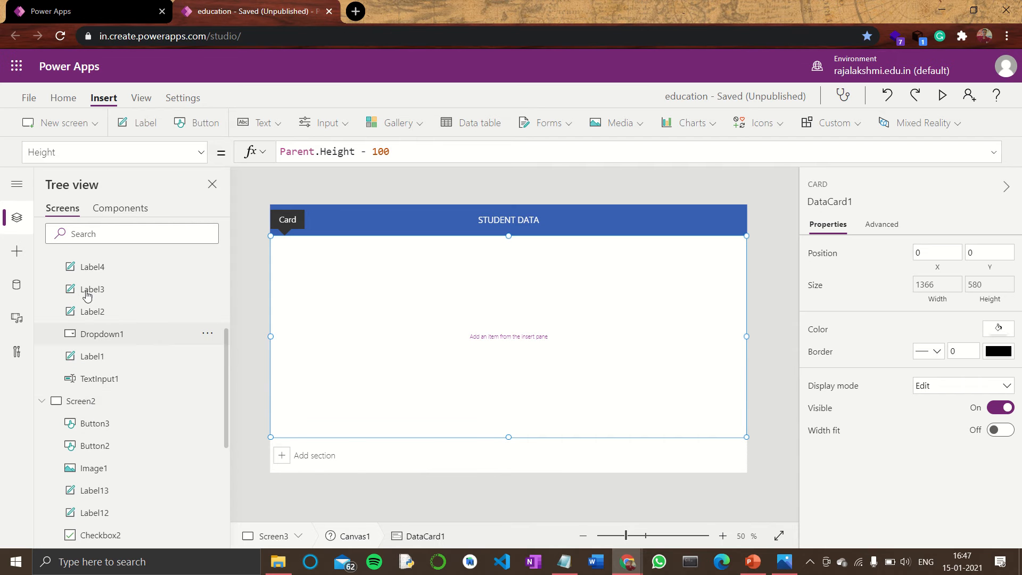
{"action": "scroll", "coordinate": [87, 290], "scroll_direction": "up", "scroll_amount": 4}
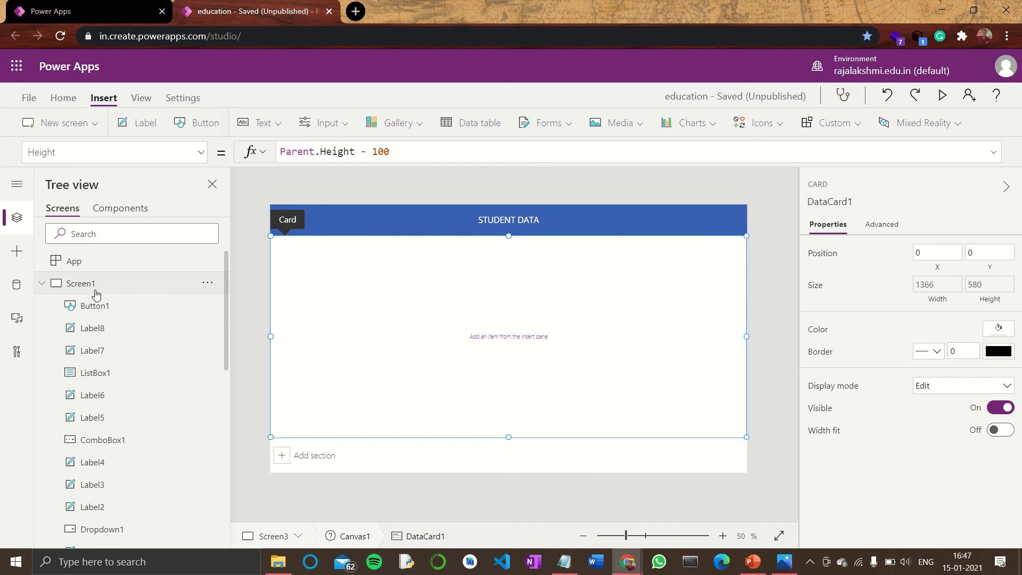
{"action": "scroll", "coordinate": [96, 292], "scroll_direction": "down", "scroll_amount": 10}
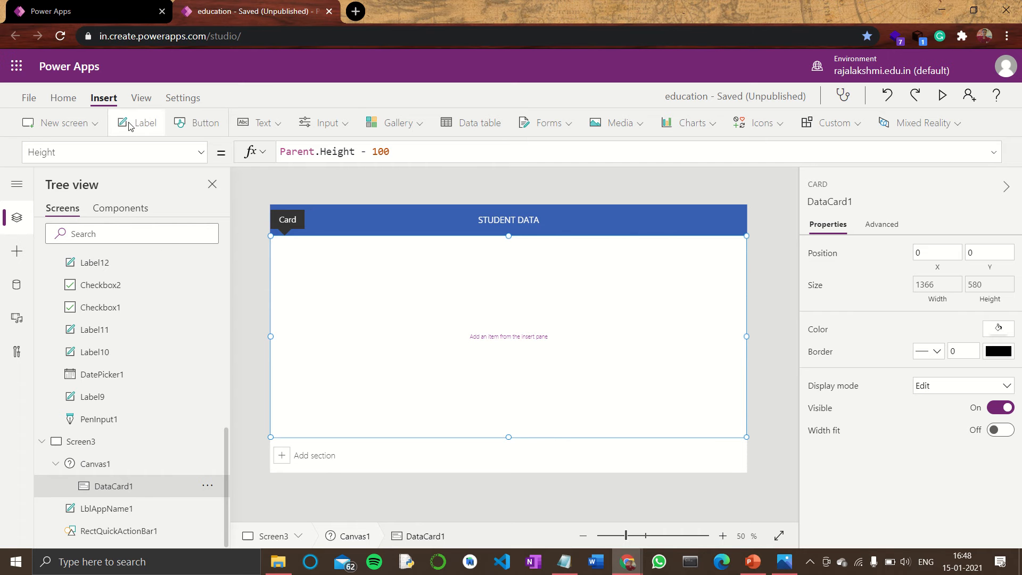
{"action": "left_click", "coordinate": [322, 129]}
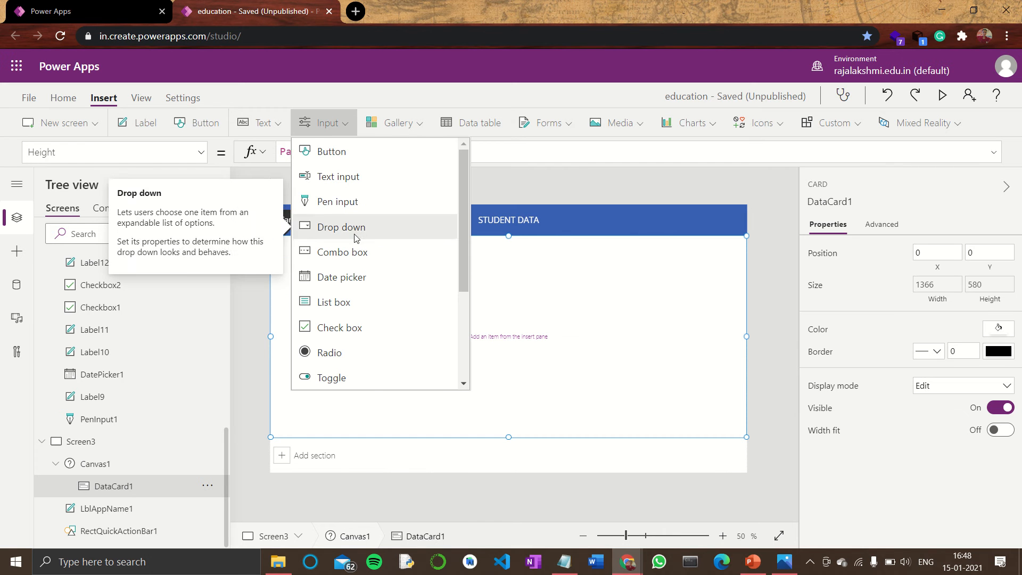
{"action": "left_click", "coordinate": [347, 354]}
{"action": "left_click", "coordinate": [325, 123]}
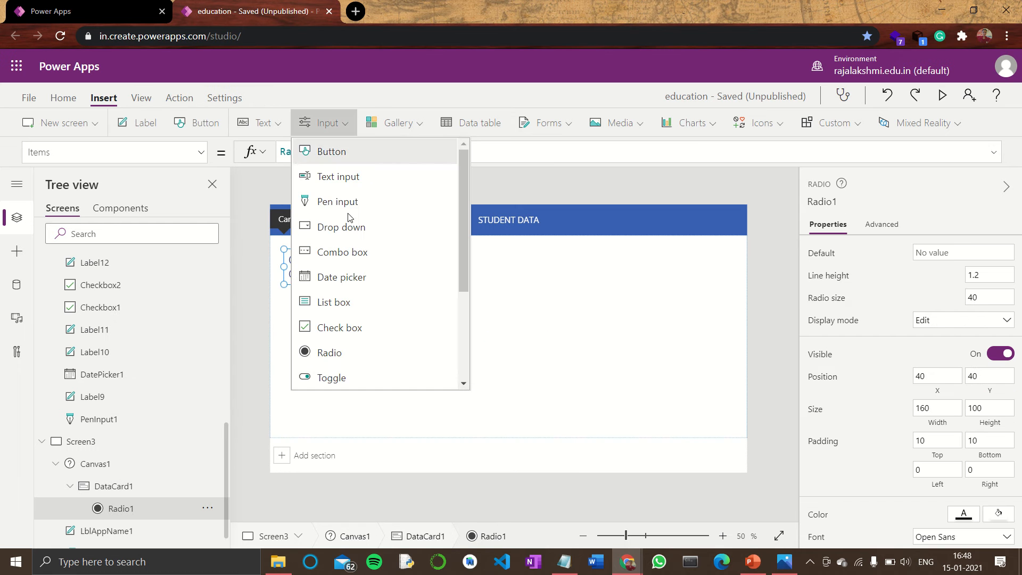
{"action": "left_click", "coordinate": [340, 378]}
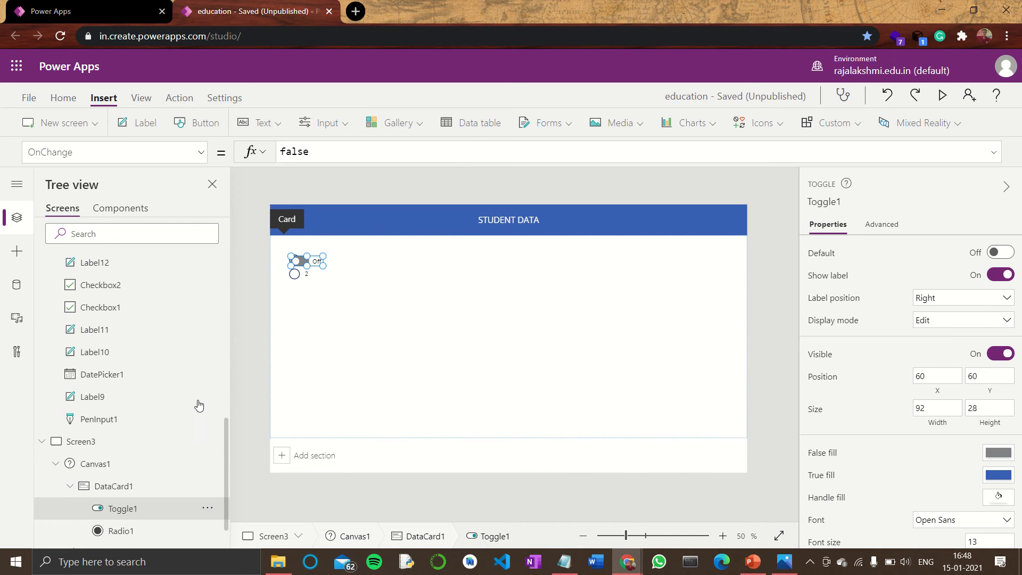
Separate the overlapping controls by moving the toggle to about X 168, Y 294 and the radio group to about X 168, Y 42
{"action": "scroll", "coordinate": [136, 420], "scroll_direction": "down", "scroll_amount": 1}
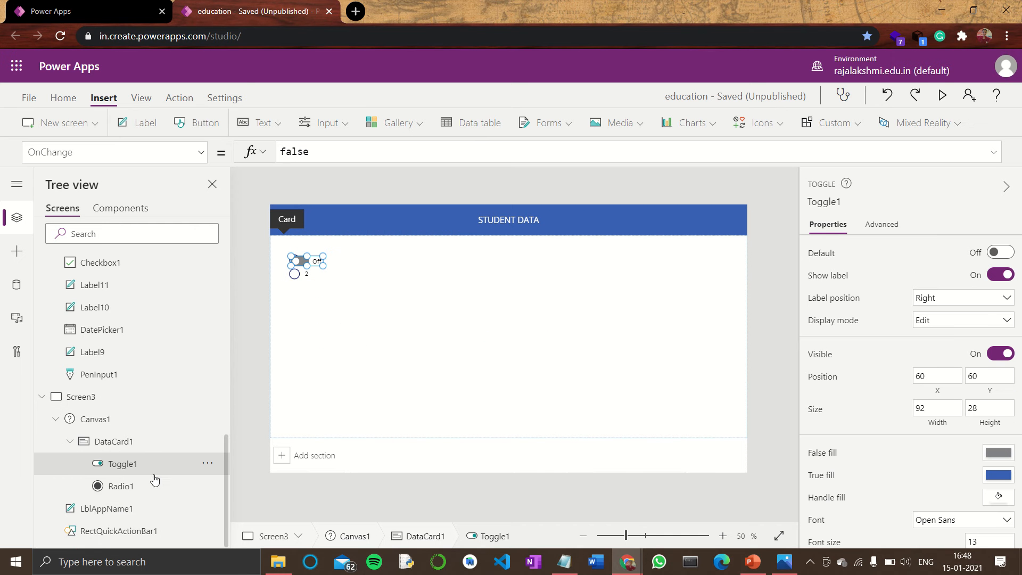
{"action": "left_click_drag", "start_coordinate": [297, 261], "coordinate": [340, 343]}
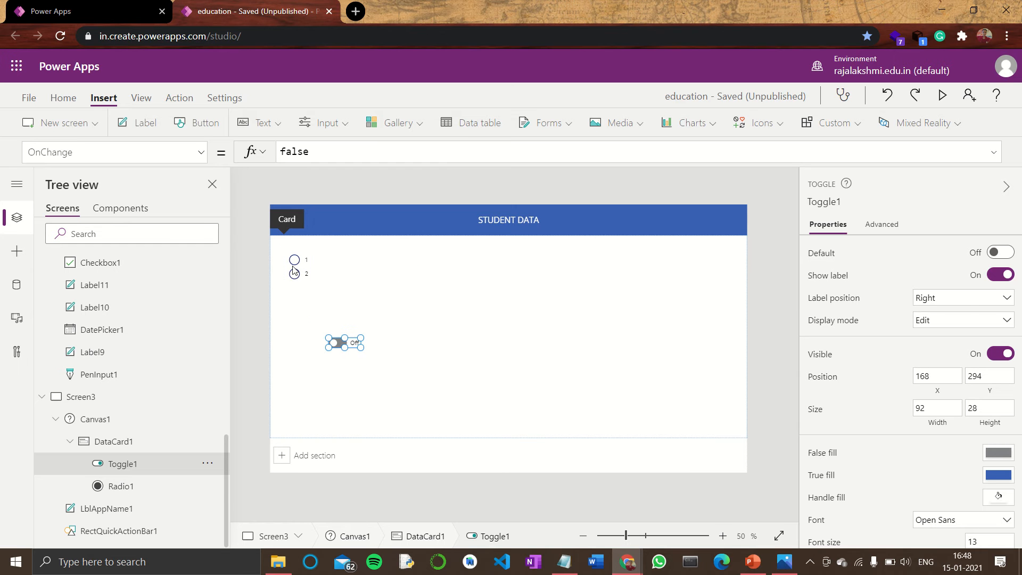
{"action": "left_click_drag", "start_coordinate": [294, 271], "coordinate": [341, 265]}
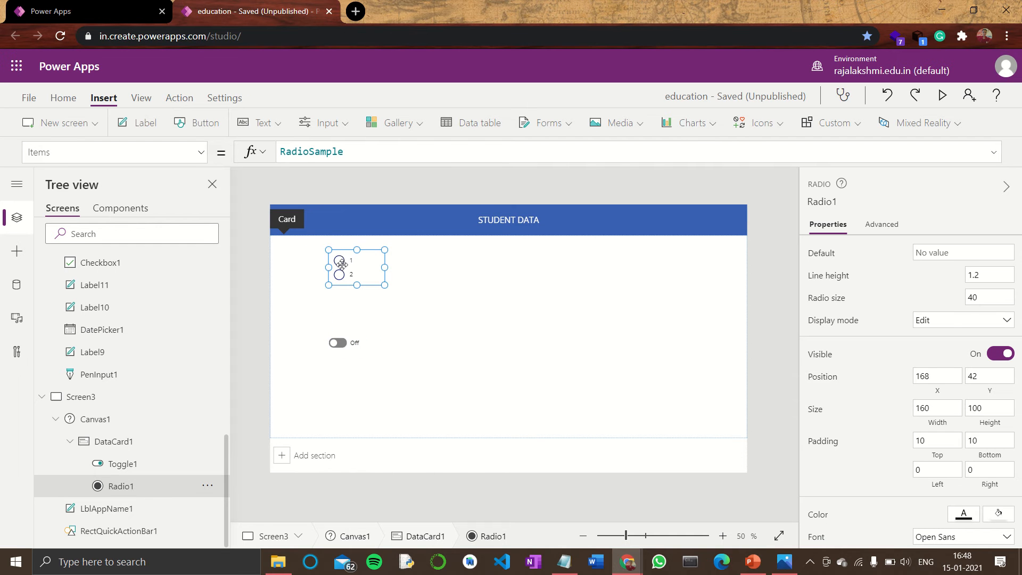
Add a label reading "SECTION" to the left of the radio group and move the toggle up closer beneath the radio group
{"action": "left_click", "coordinate": [300, 274]}
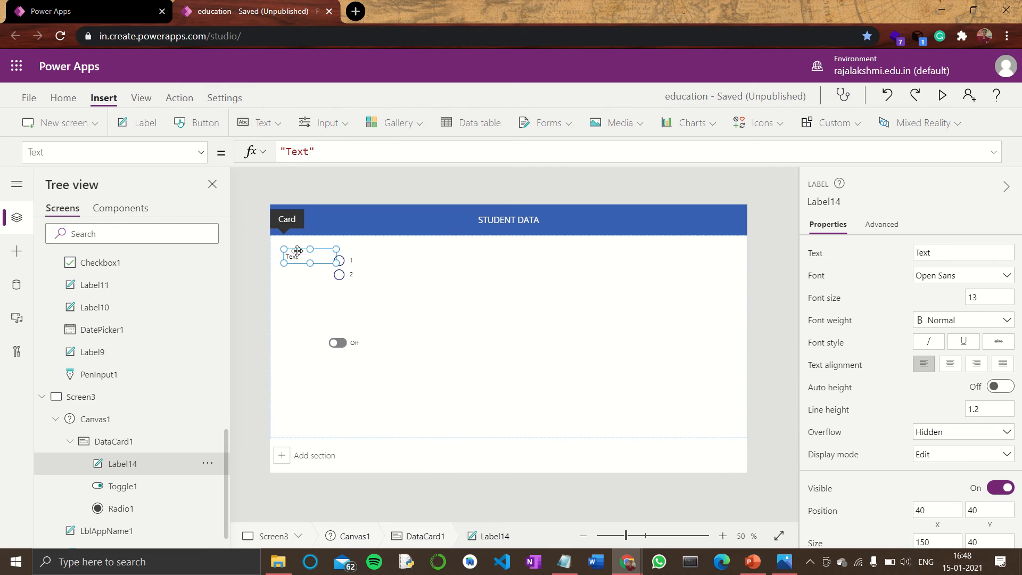
{"action": "left_click_drag", "start_coordinate": [290, 254], "coordinate": [439, 294]}
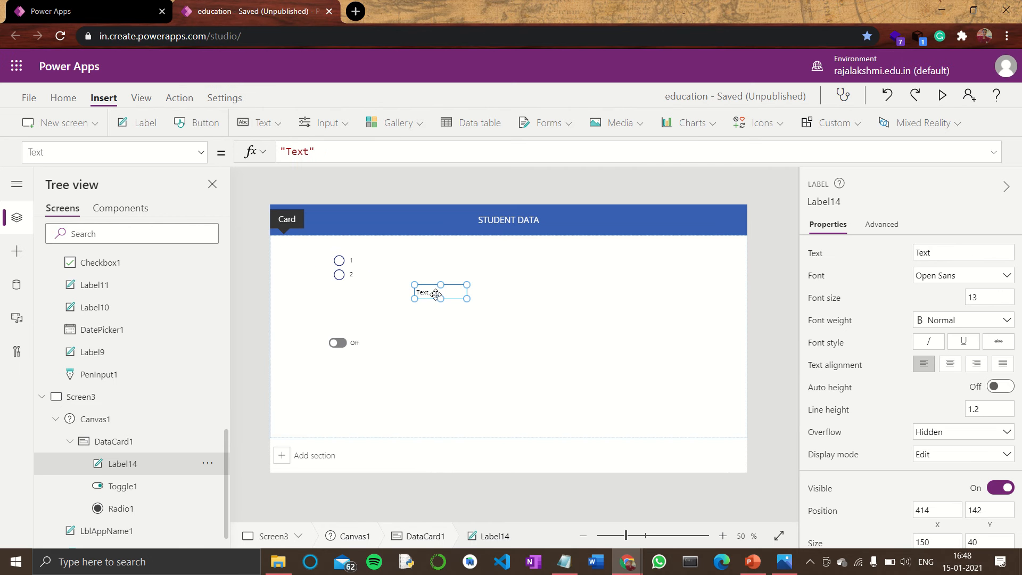
{"action": "double_click", "coordinate": [305, 151]}
{"action": "key", "text": "BackSpace"}
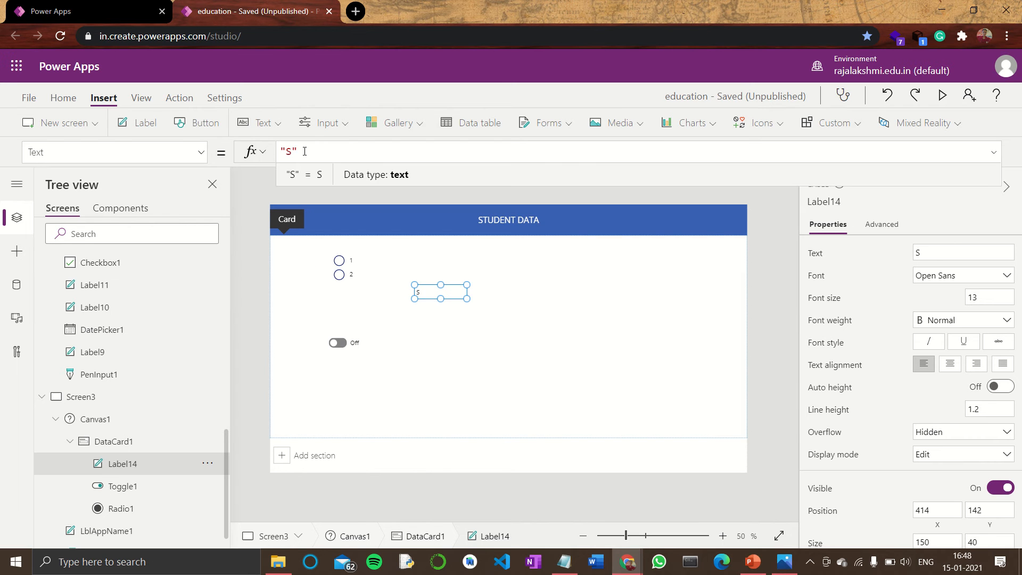
{"action": "type", "text": "SECTION"}
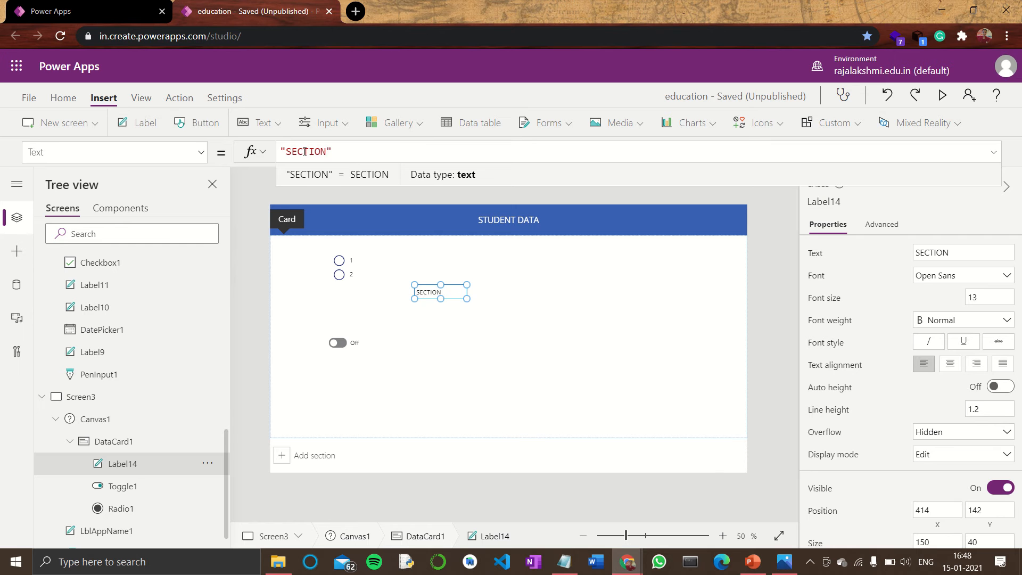
{"action": "left_click_drag", "start_coordinate": [429, 291], "coordinate": [355, 264]}
{"action": "left_click", "coordinate": [351, 264]}
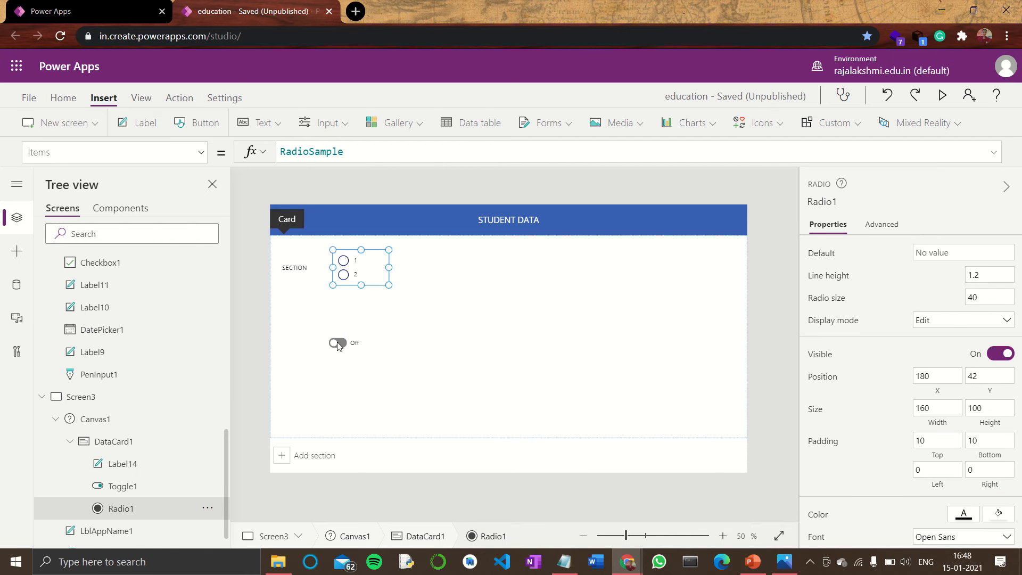
{"action": "left_click_drag", "start_coordinate": [338, 344], "coordinate": [354, 316]}
Add a label reading "ACTIVE STATUS" to the left of the toggle and shift the toggle and radio group slightly right
{"action": "left_click", "coordinate": [472, 297]}
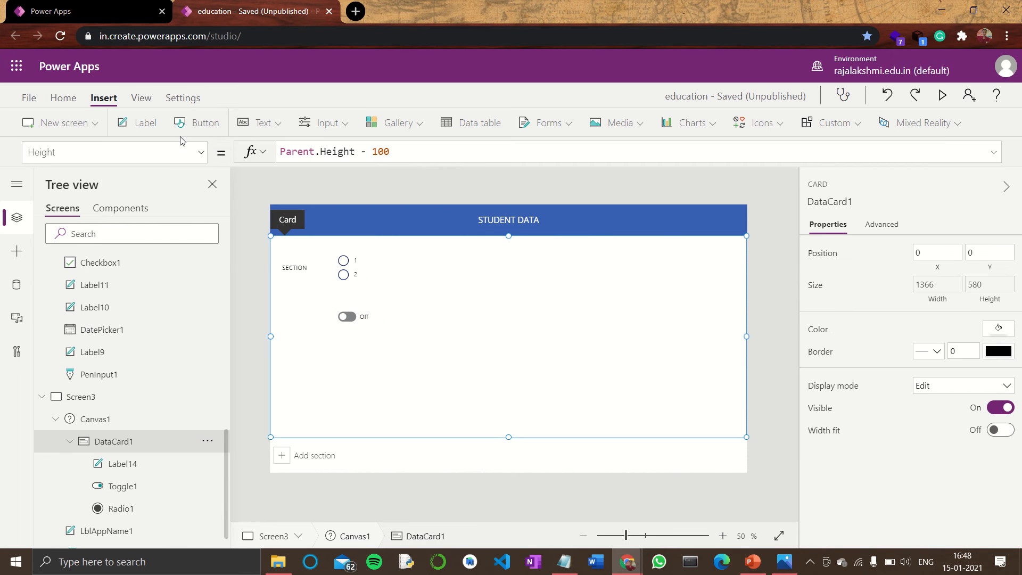
{"action": "left_click", "coordinate": [145, 126]}
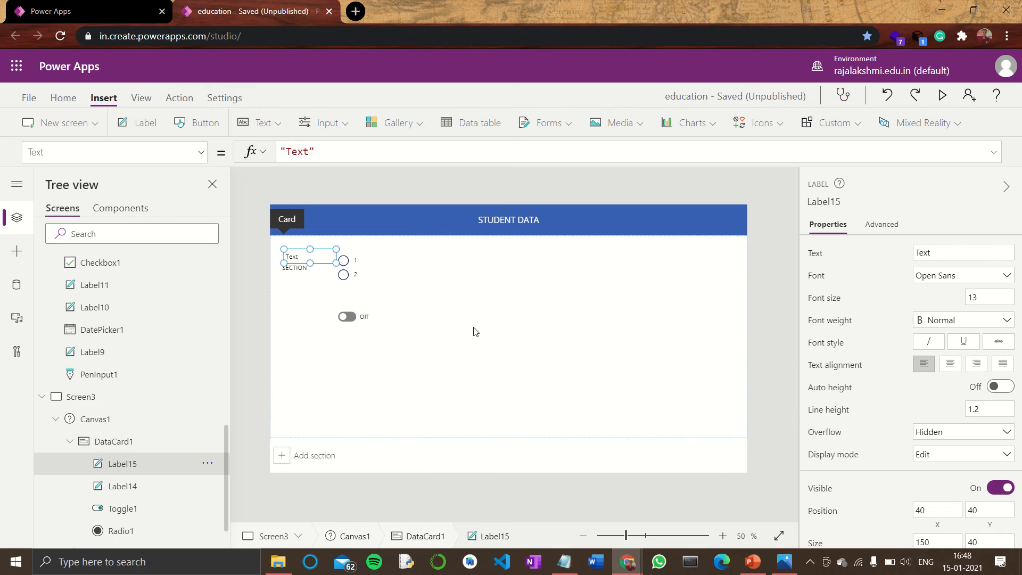
{"action": "double_click", "coordinate": [300, 147]}
{"action": "type", "text": "ACT"}
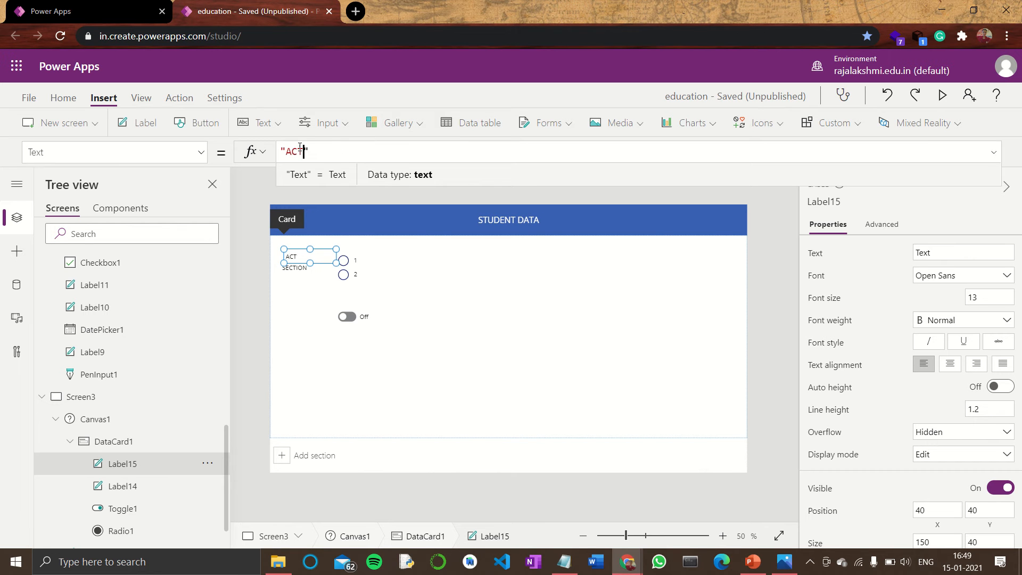
{"action": "type", "text": "IVE STA"}
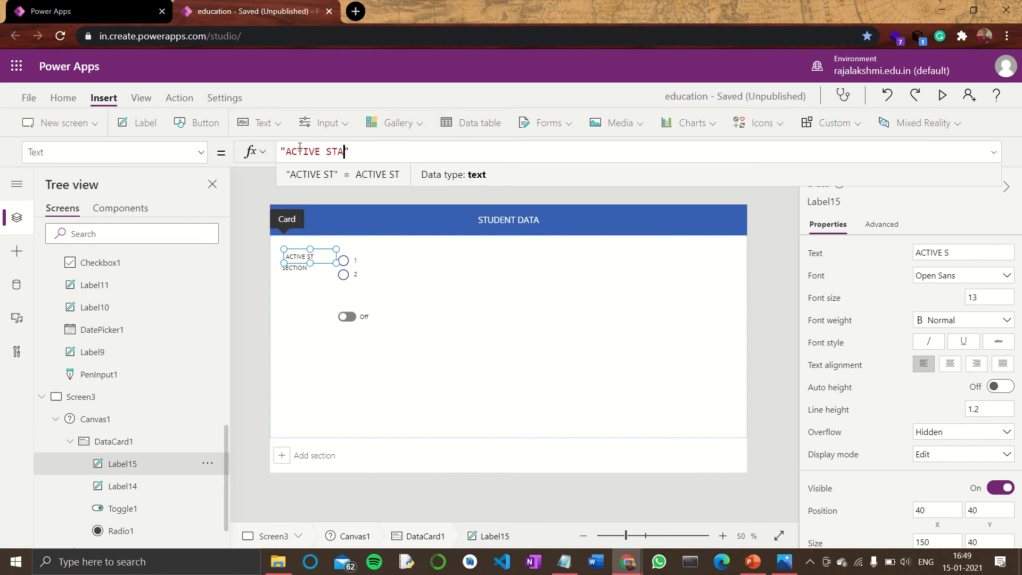
{"action": "type", "text": "TUS"}
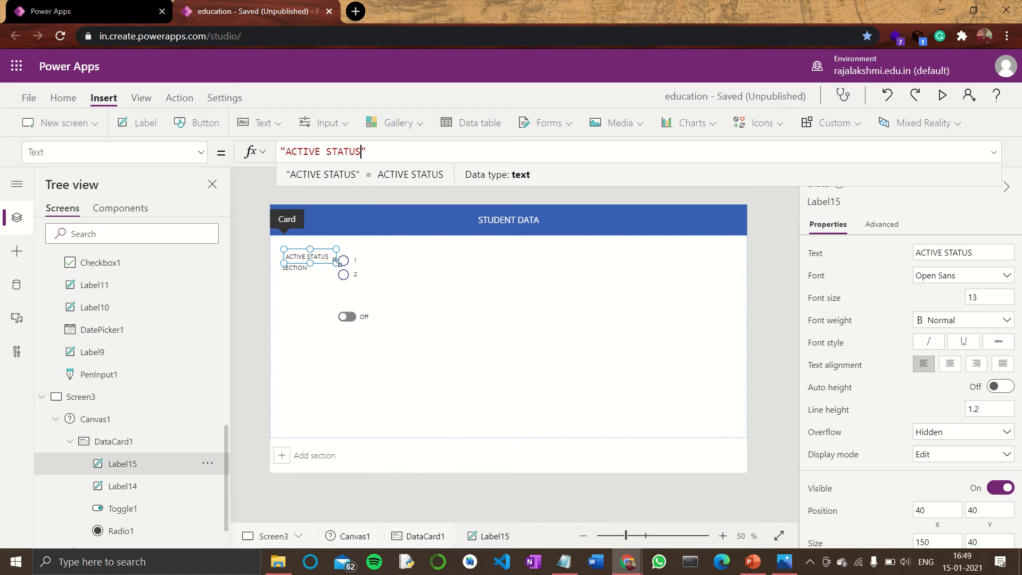
{"action": "left_click_drag", "start_coordinate": [322, 257], "coordinate": [354, 317]}
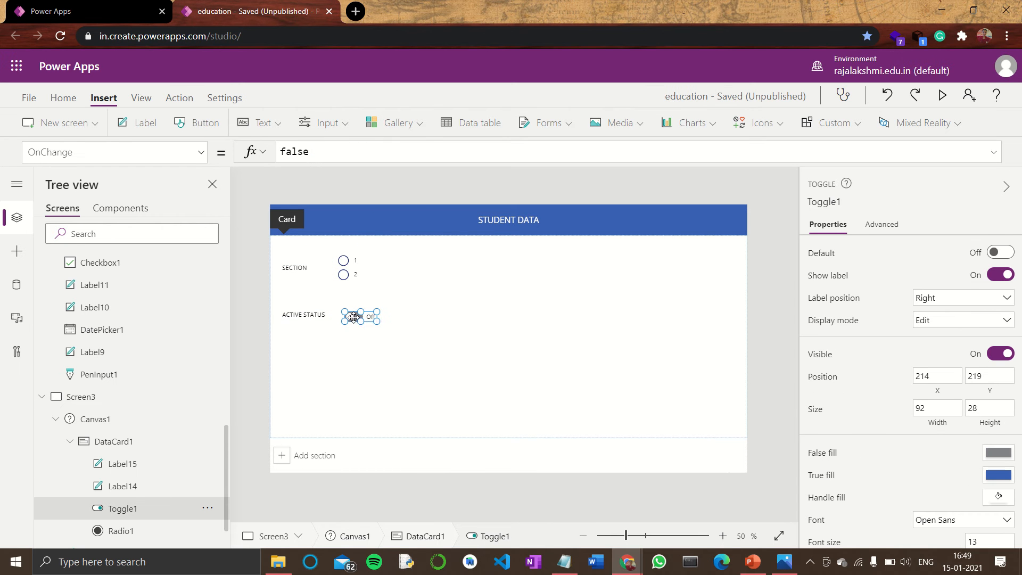
{"action": "left_click_drag", "start_coordinate": [349, 273], "coordinate": [356, 272]}
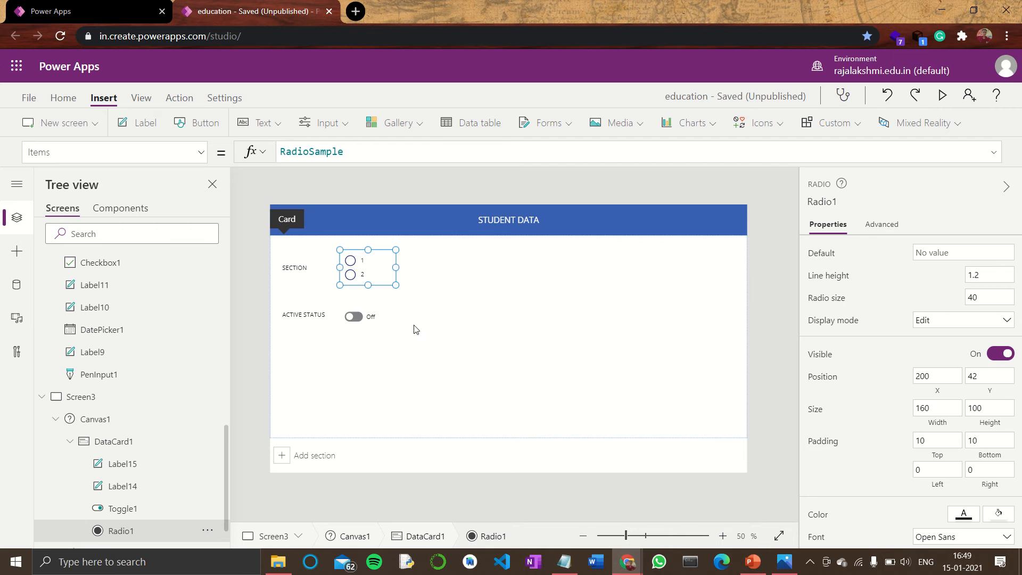
{"action": "left_click", "coordinate": [383, 333]}
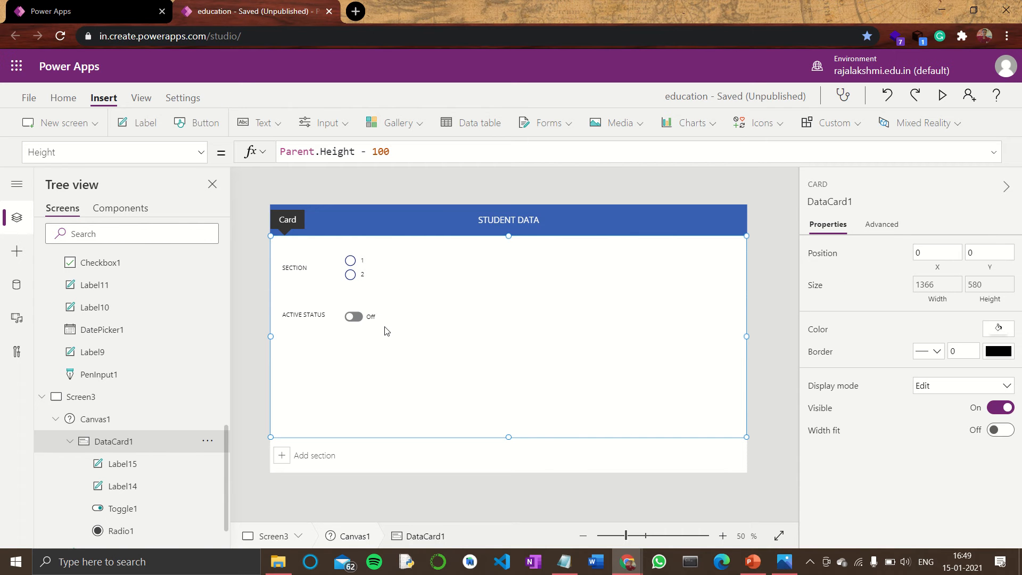
Add a label to the right of the toggle at about X 378, Y 297 and set its text to Toggle1.Value
{"action": "left_click", "coordinate": [769, 356]}
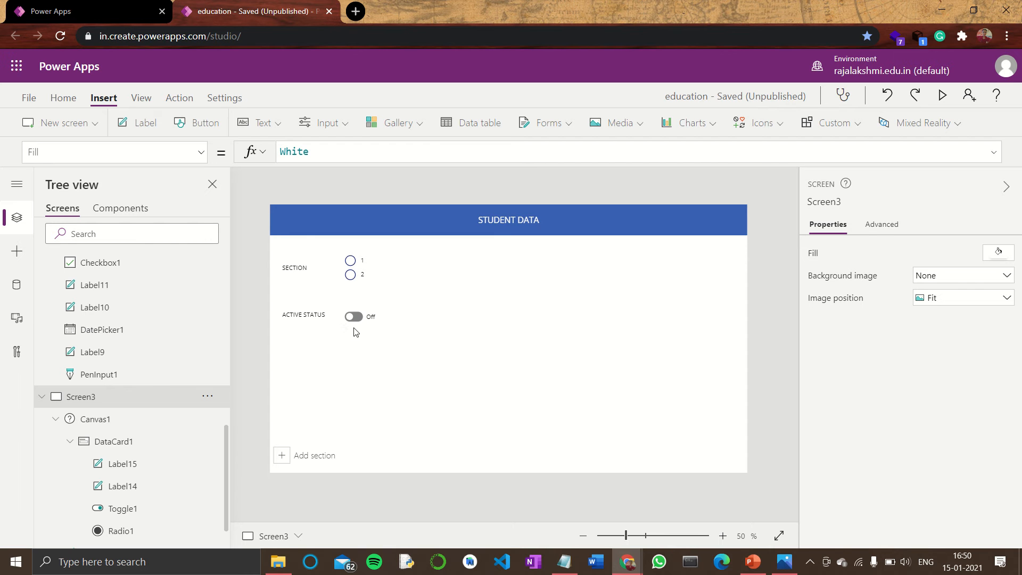
{"action": "left_click", "coordinate": [140, 127]}
{"action": "left_click_drag", "start_coordinate": [355, 245], "coordinate": [431, 315]}
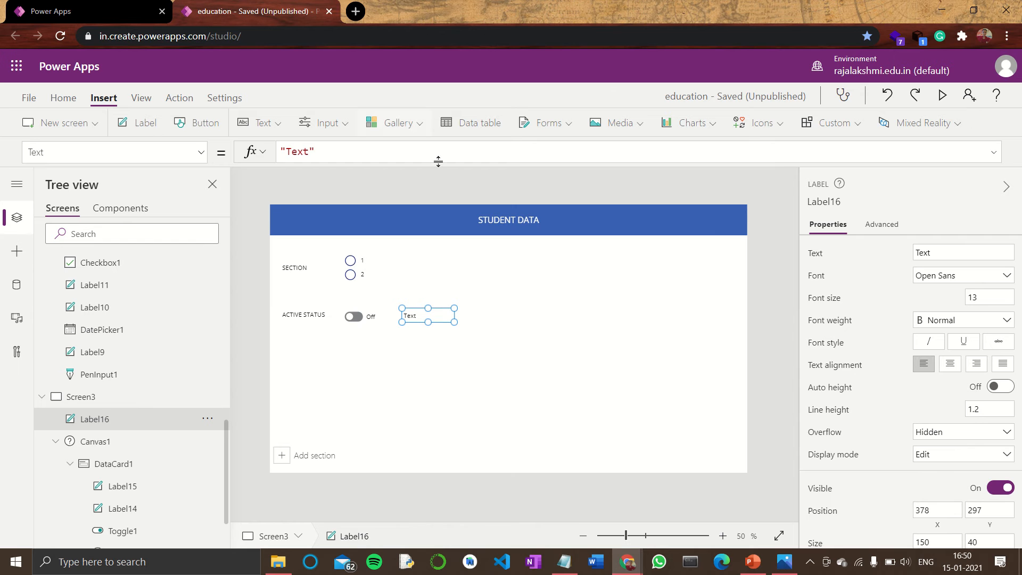
{"action": "left_click_drag", "start_coordinate": [319, 152], "coordinate": [274, 155]}
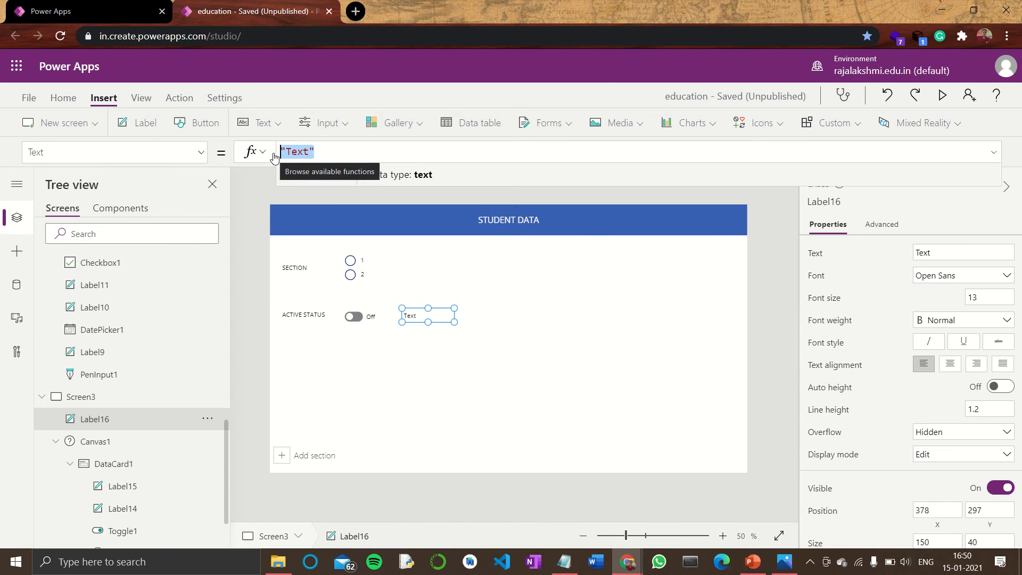
{"action": "type", "text": "TOG"}
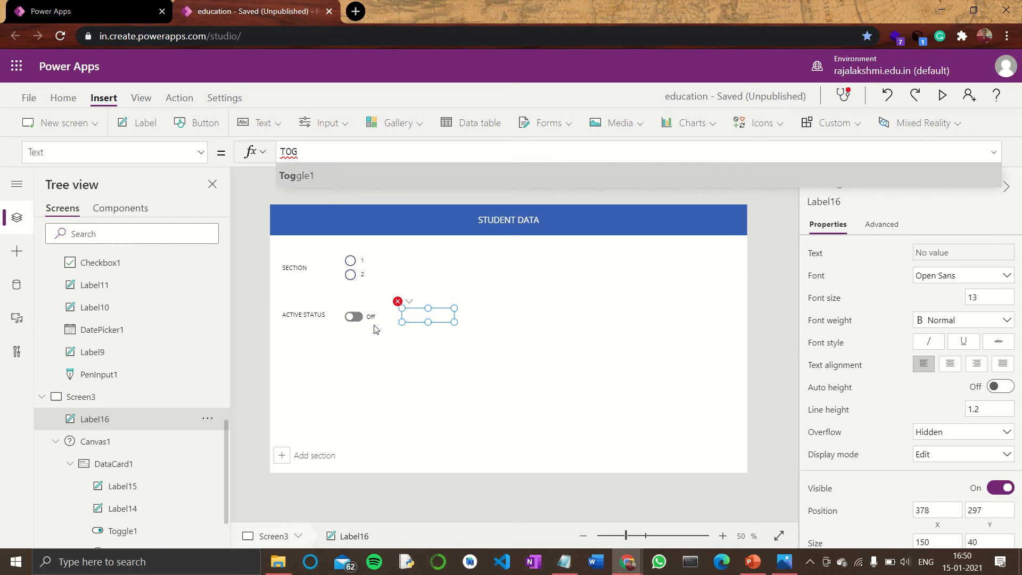
{"action": "key", "text": "Tab"}
{"action": "type", "text": "."}
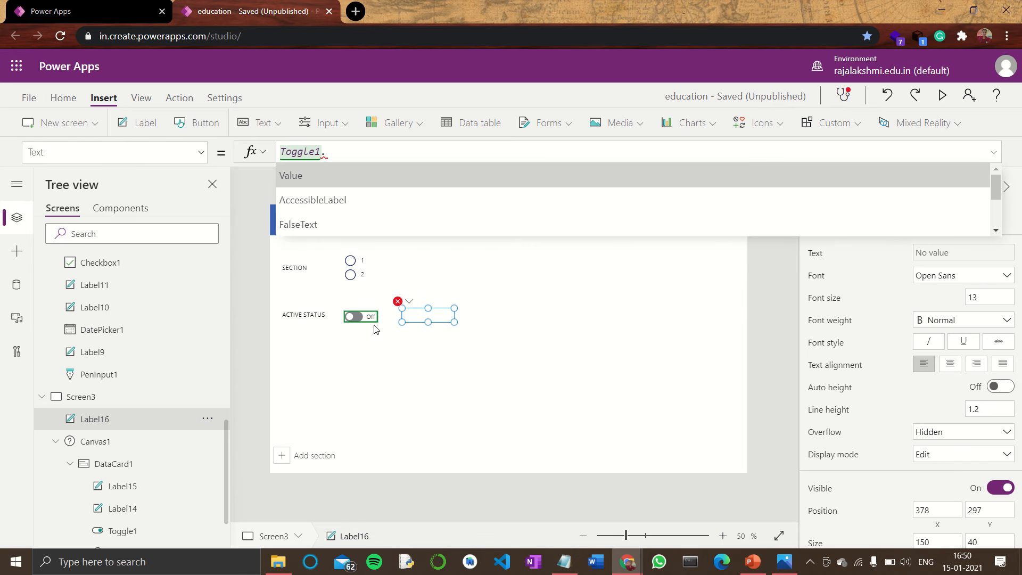
{"action": "key", "text": "Tab"}
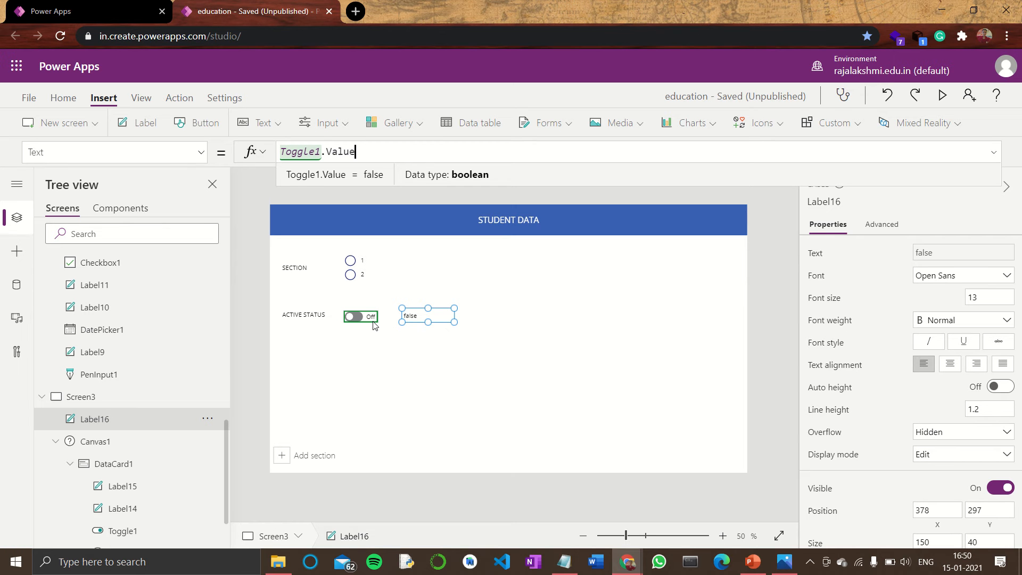
Insert a button into the data card and place it near the card's lower edge at about X 705, Y 540
{"action": "left_click", "coordinate": [359, 266]}
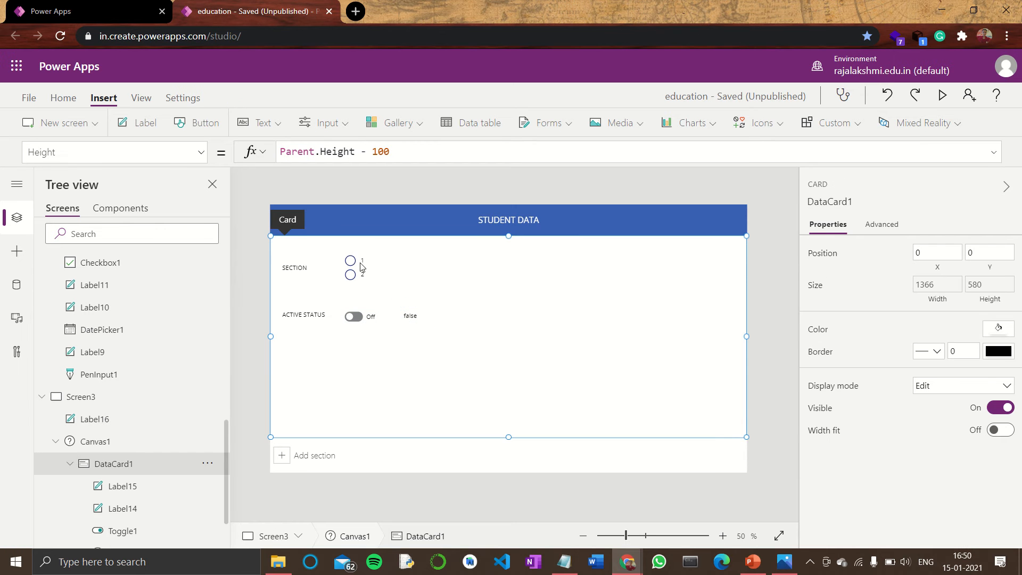
{"action": "left_click", "coordinate": [198, 124]}
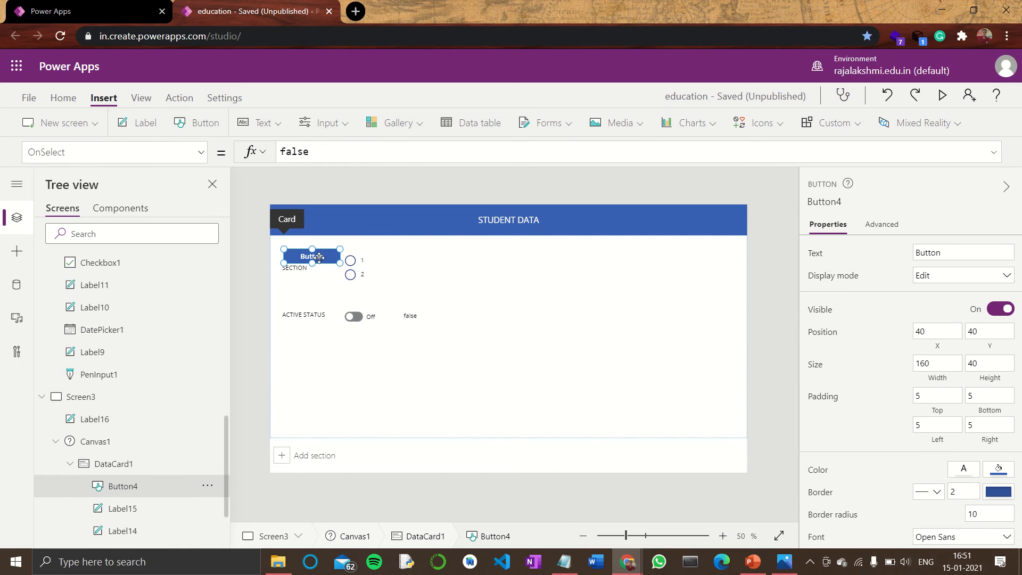
{"action": "left_click_drag", "start_coordinate": [316, 257], "coordinate": [553, 466]}
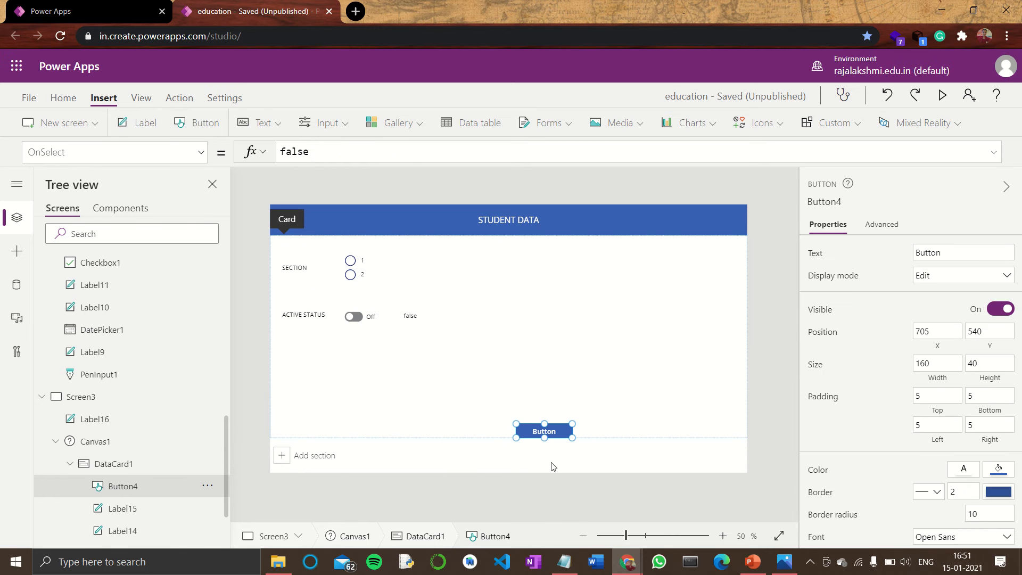
Add a label to the right of the radio group at about X 430, Y 72 and set its text to Radio1.Selected.Value
{"action": "left_click", "coordinate": [137, 123]}
{"action": "left_click_drag", "start_coordinate": [328, 257], "coordinate": [446, 263]}
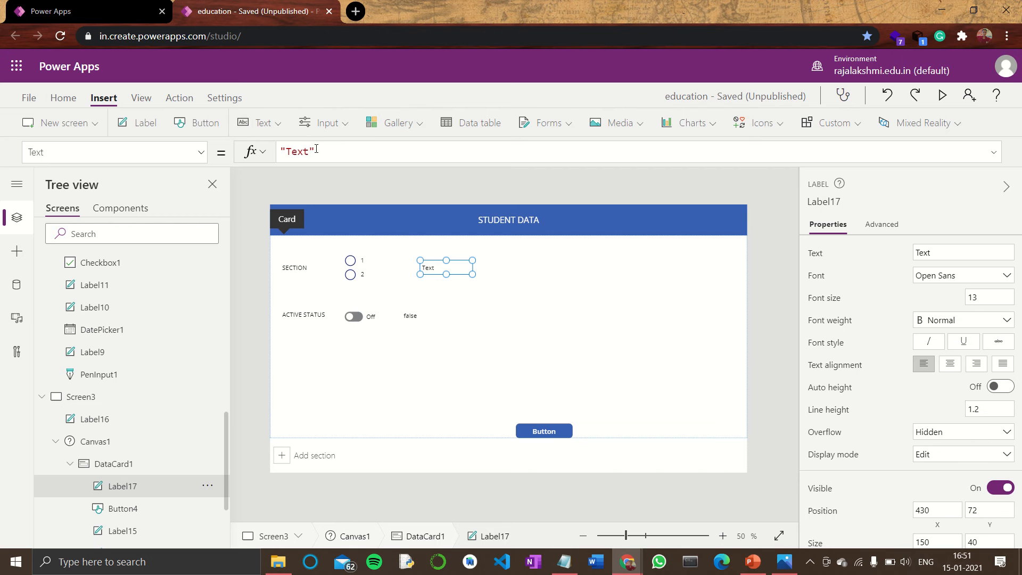
{"action": "left_click_drag", "start_coordinate": [329, 152], "coordinate": [254, 144]}
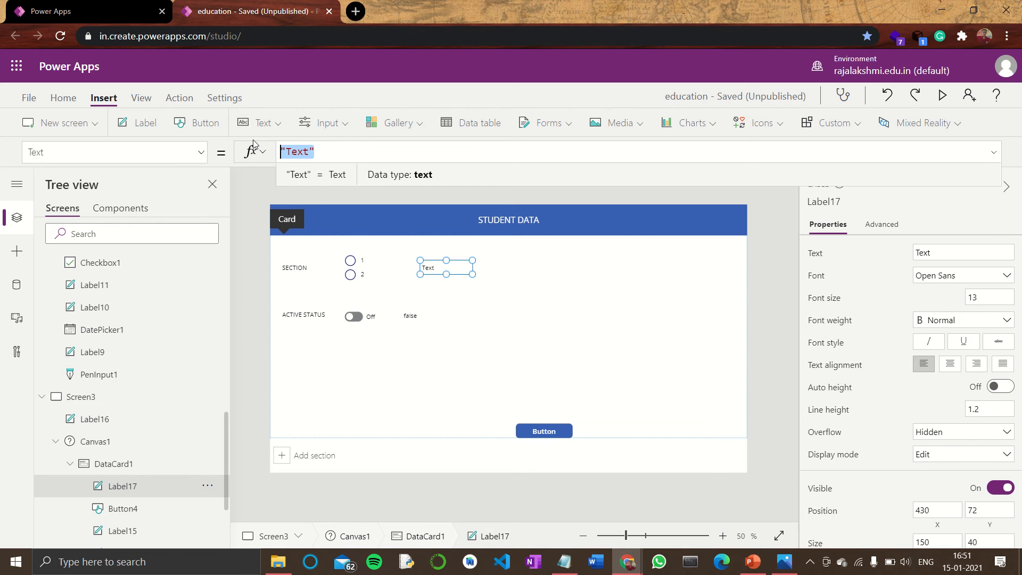
{"action": "type", "text": "RA"}
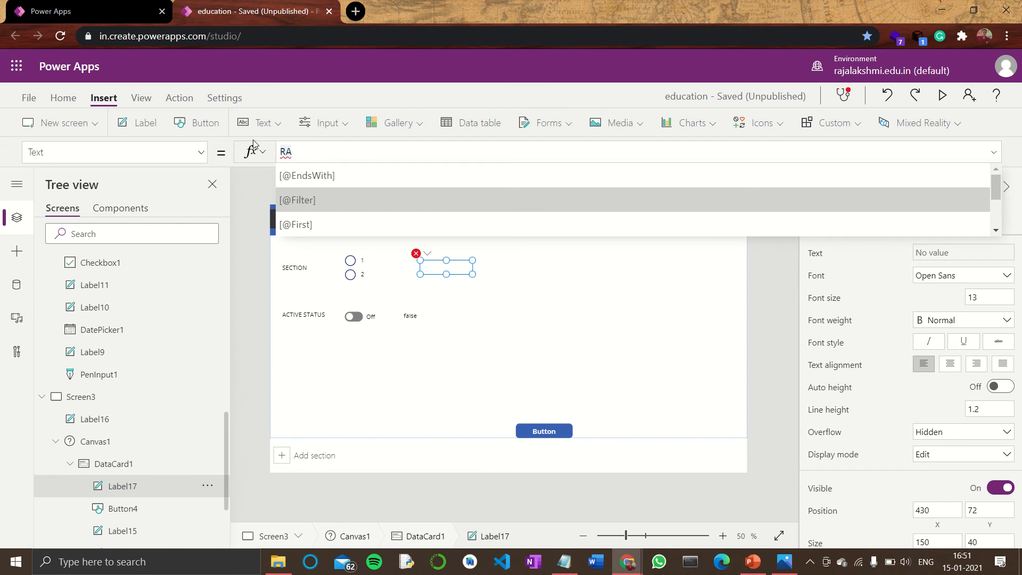
{"action": "key", "text": "Down"}
{"action": "key", "text": "Down"}
{"action": "key", "text": "Down"}
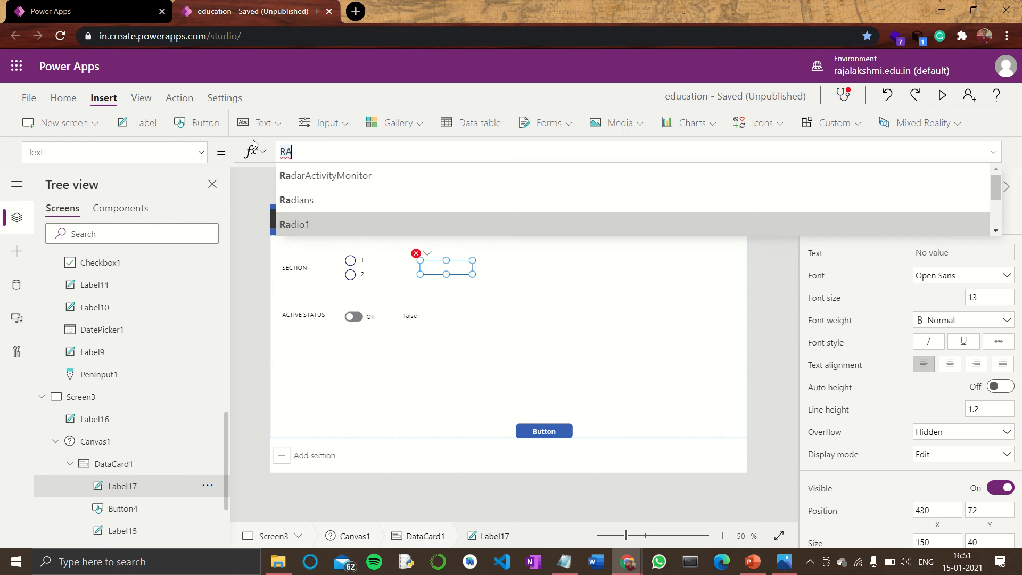
{"action": "key", "text": "Tab"}
{"action": "type", "text": "."}
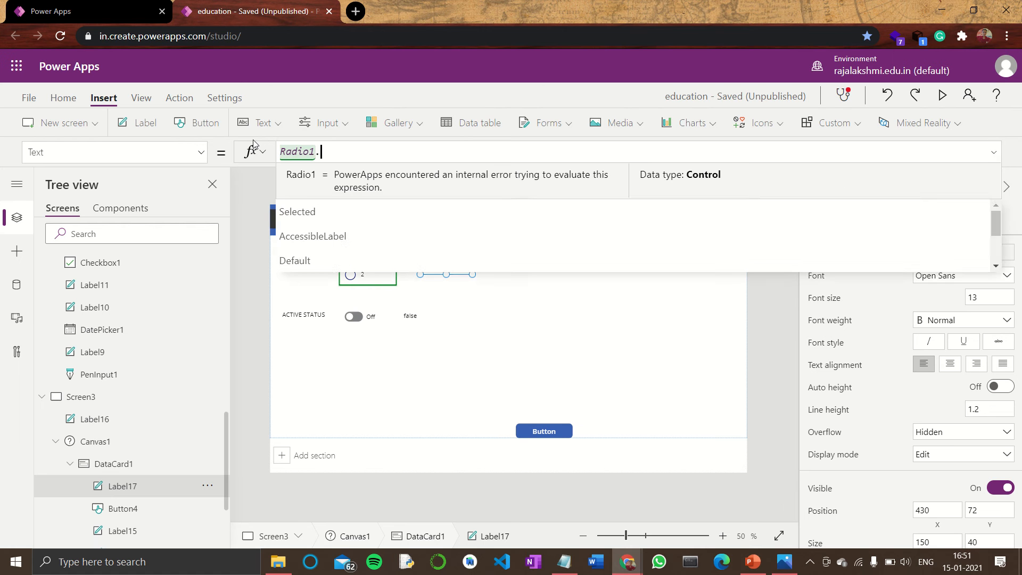
{"action": "key", "text": "Tab"}
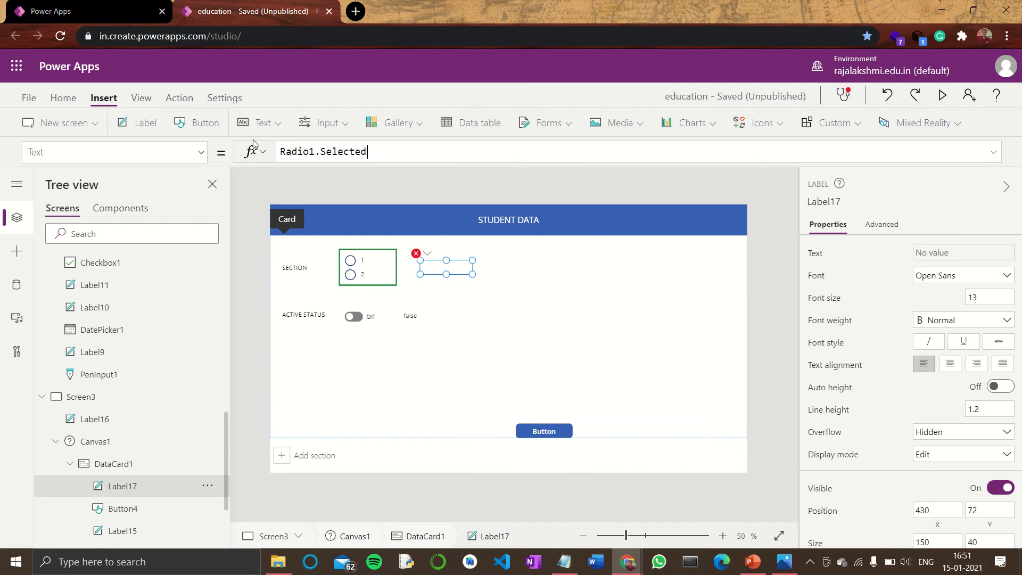
{"action": "type", "text": "."}
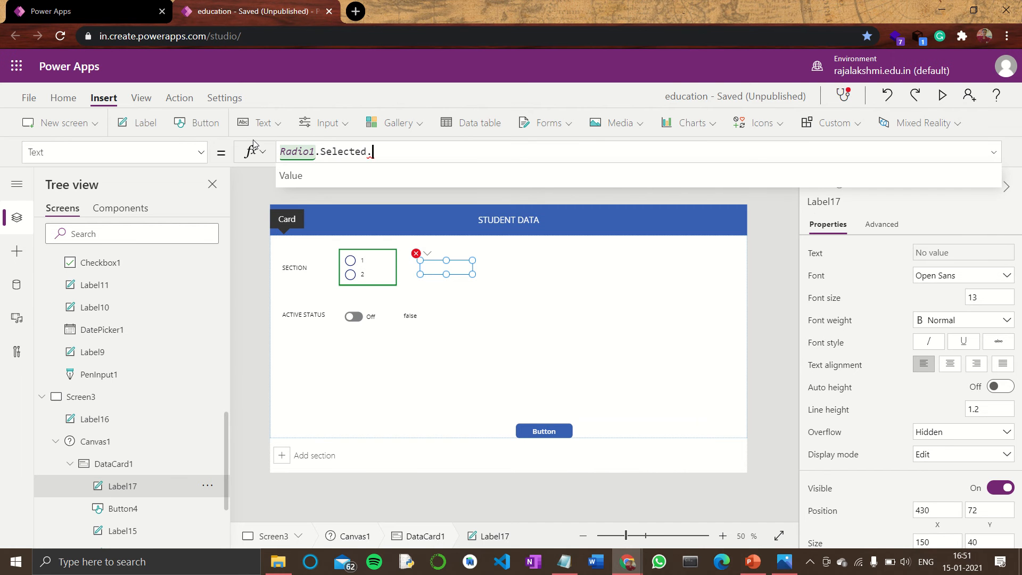
{"action": "key", "text": "Tab"}
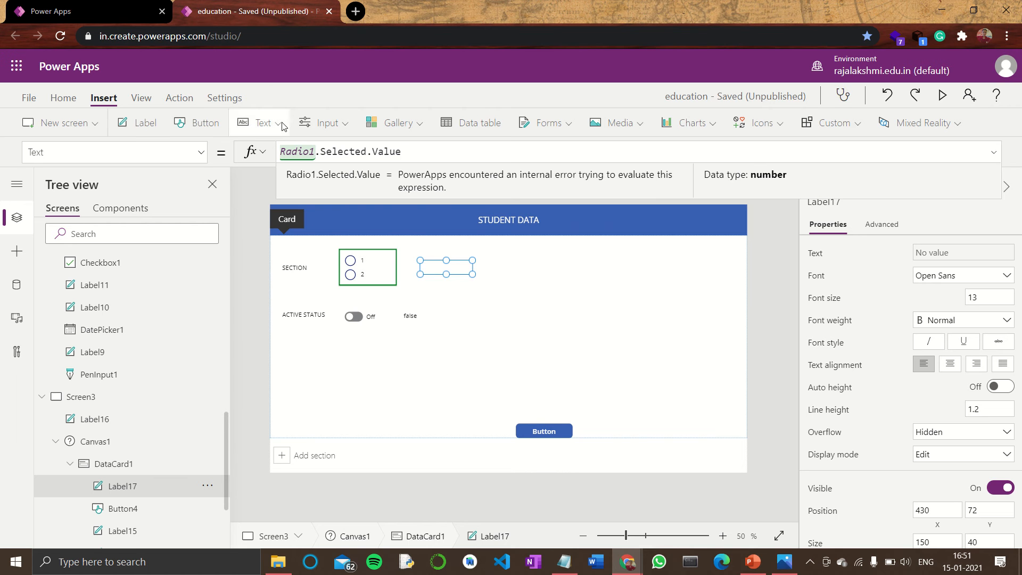
Insert a Rating control on Screen3 and place it below the toggle at about X 246, Y 435
{"action": "left_click", "coordinate": [446, 312]}
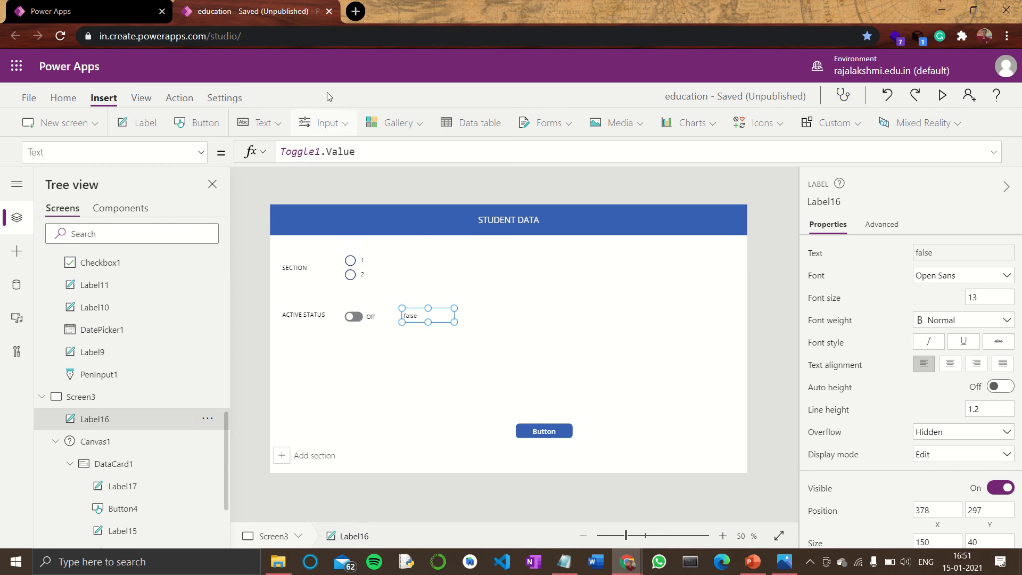
{"action": "left_click", "coordinate": [350, 130]}
{"action": "left_click_drag", "start_coordinate": [465, 258], "coordinate": [457, 347]}
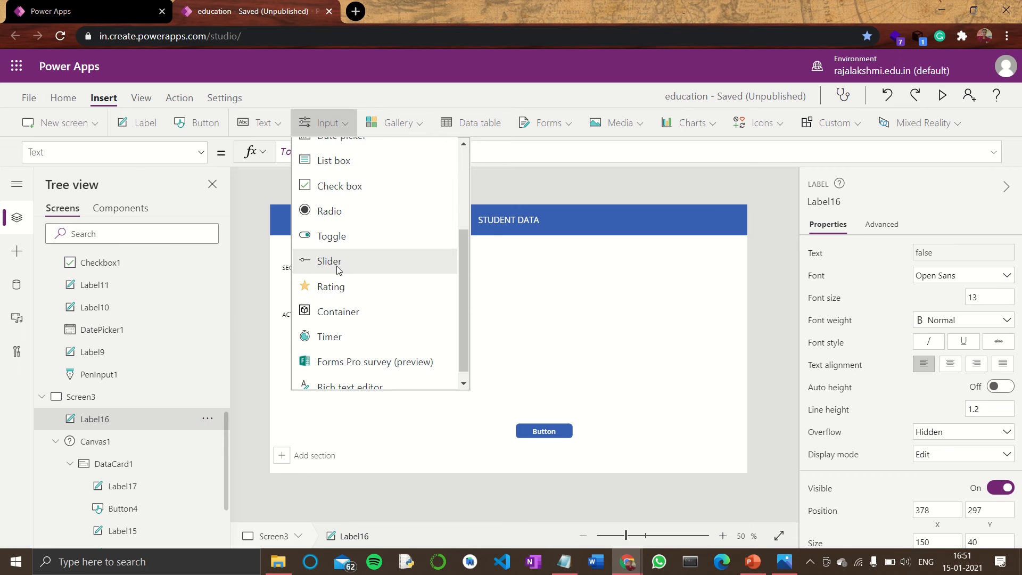
{"action": "left_click", "coordinate": [340, 287]}
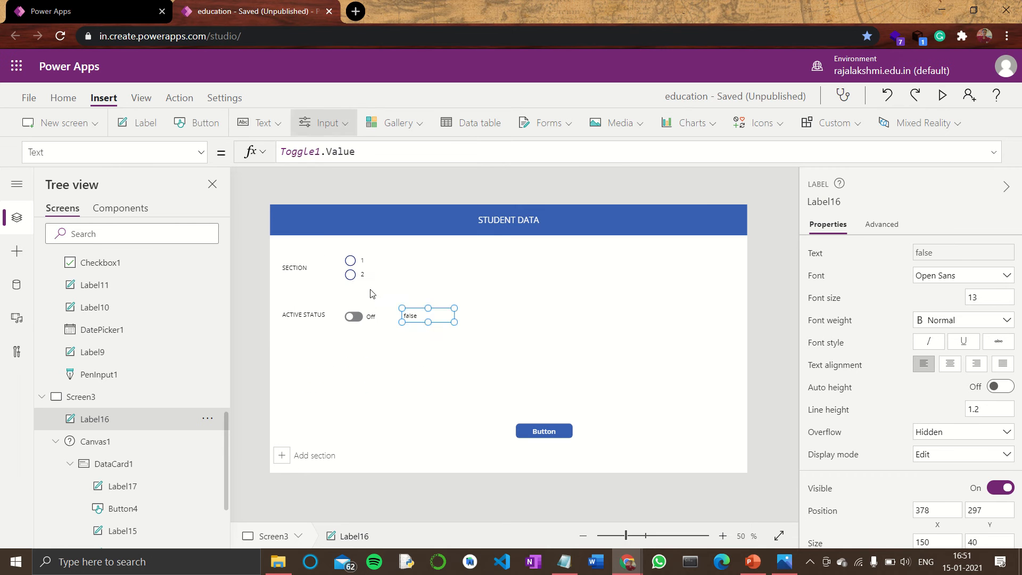
{"action": "left_click_drag", "start_coordinate": [318, 228], "coordinate": [391, 367]}
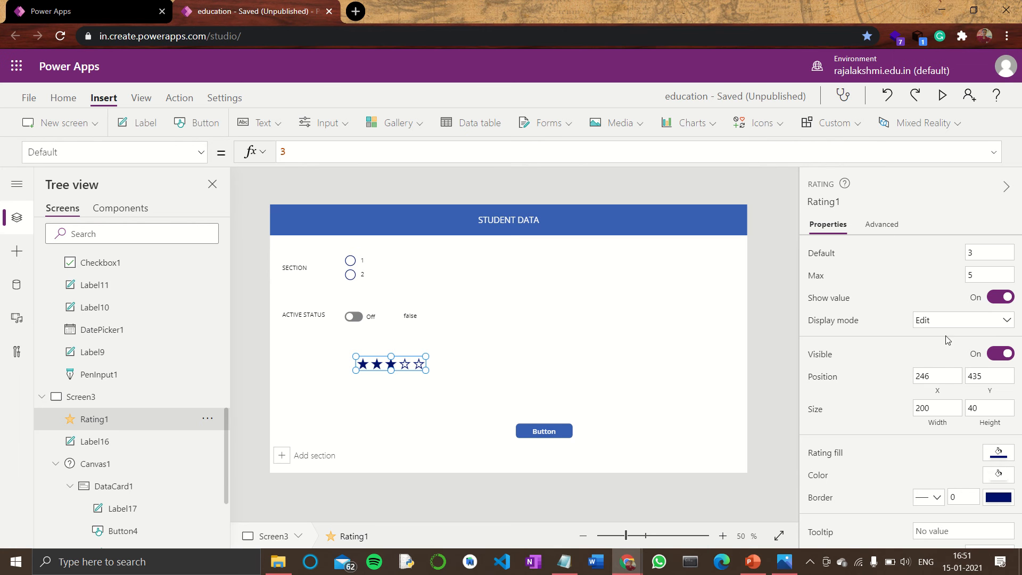
Set the rating control's Max property to 6
{"action": "scroll", "coordinate": [948, 373], "scroll_direction": "down", "scroll_amount": 2}
{"action": "scroll", "coordinate": [947, 397], "scroll_direction": "up", "scroll_amount": 2}
{"action": "left_click", "coordinate": [1005, 187]}
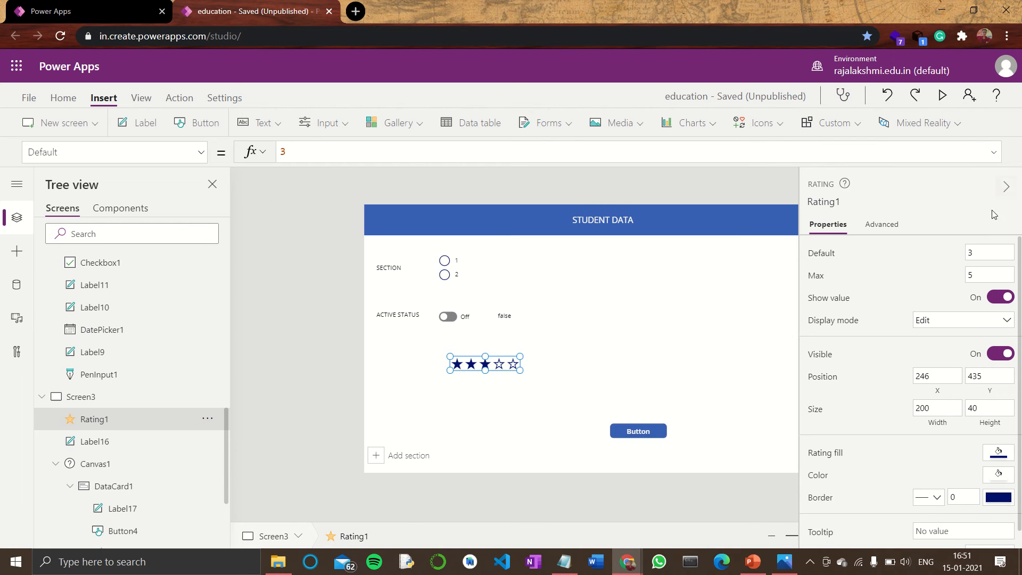
{"action": "left_click", "coordinate": [1005, 187]}
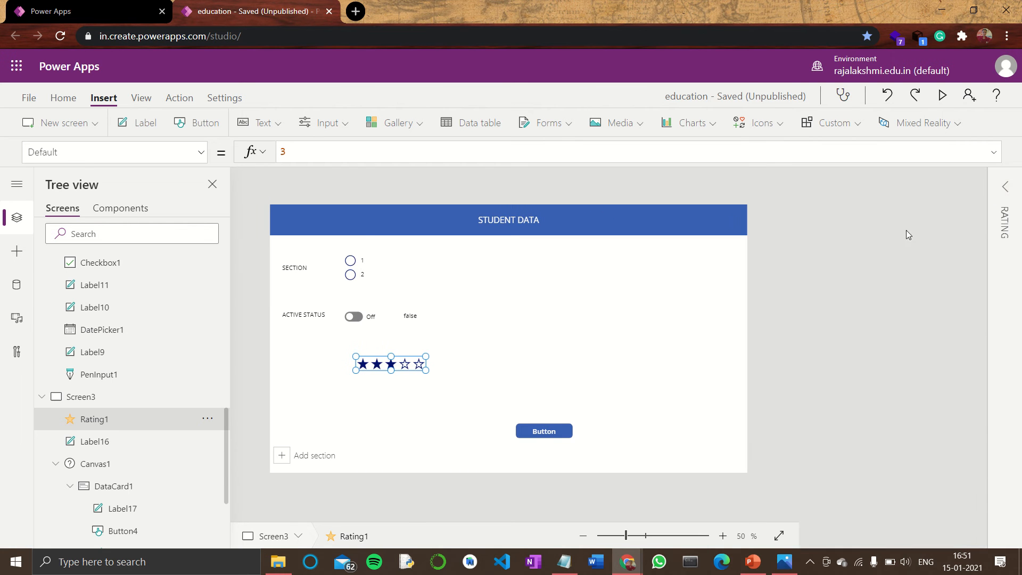
{"action": "left_click", "coordinate": [887, 230]}
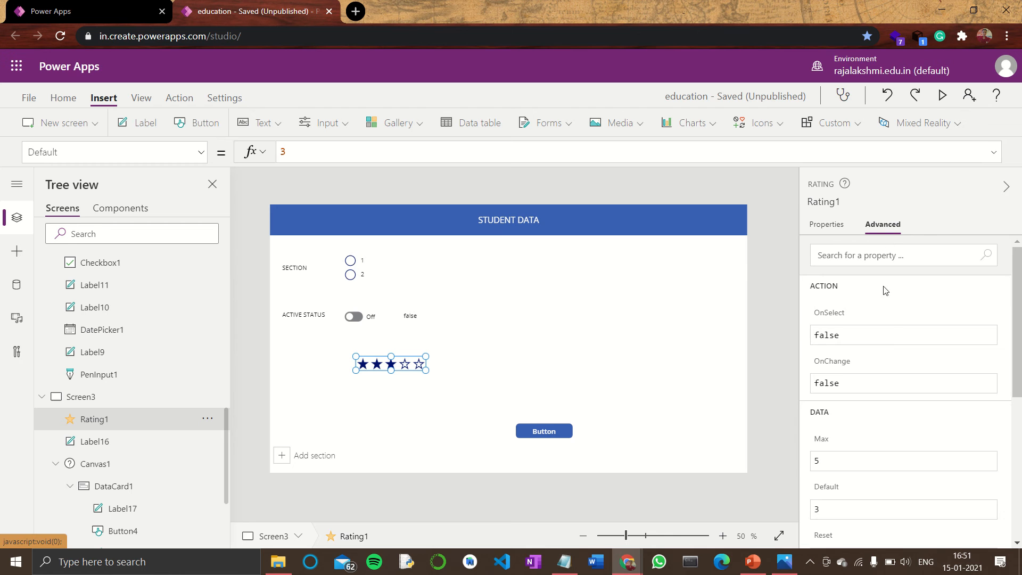
{"action": "scroll", "coordinate": [1020, 386], "scroll_direction": "down", "scroll_amount": 2}
{"action": "scroll", "coordinate": [1020, 386], "scroll_direction": "down", "scroll_amount": 3}
{"action": "scroll", "coordinate": [861, 402], "scroll_direction": "up", "scroll_amount": 2}
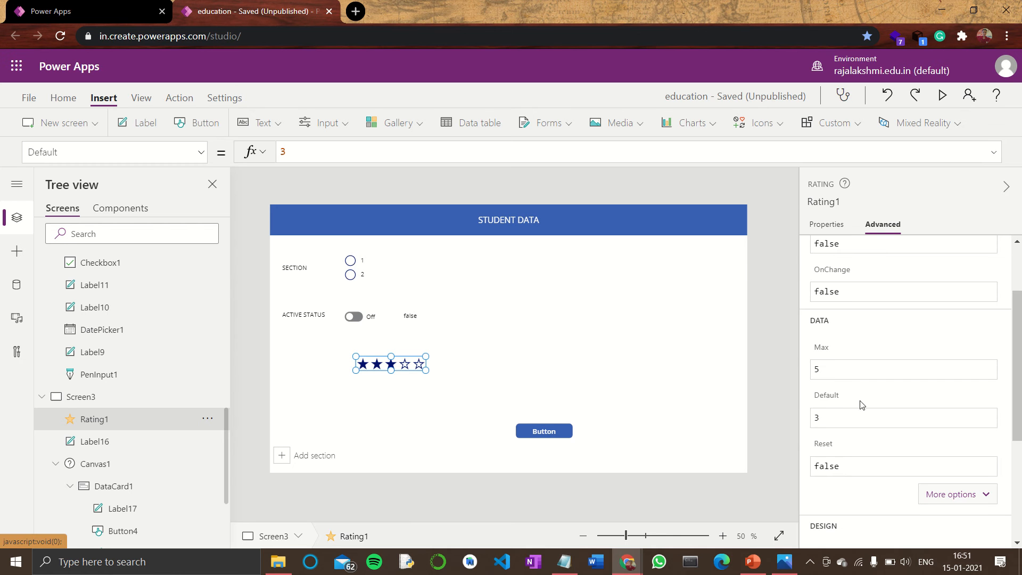
{"action": "left_click", "coordinate": [837, 371]}
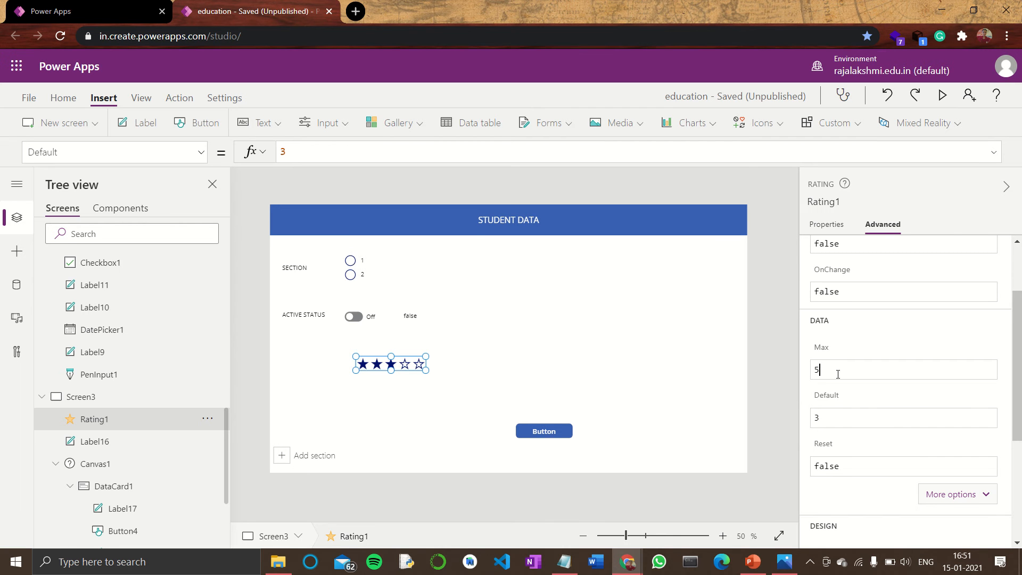
{"action": "key", "text": "BackSpace"}
{"action": "type", "text": "6"}
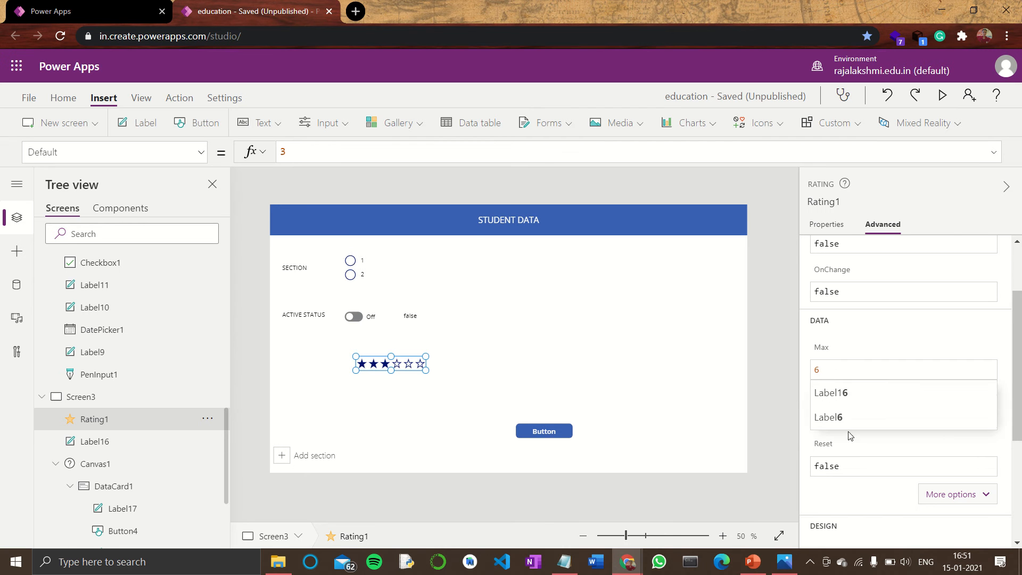
Set the rating control's Default value to 0 after trying 2
{"action": "left_click", "coordinate": [829, 414]}
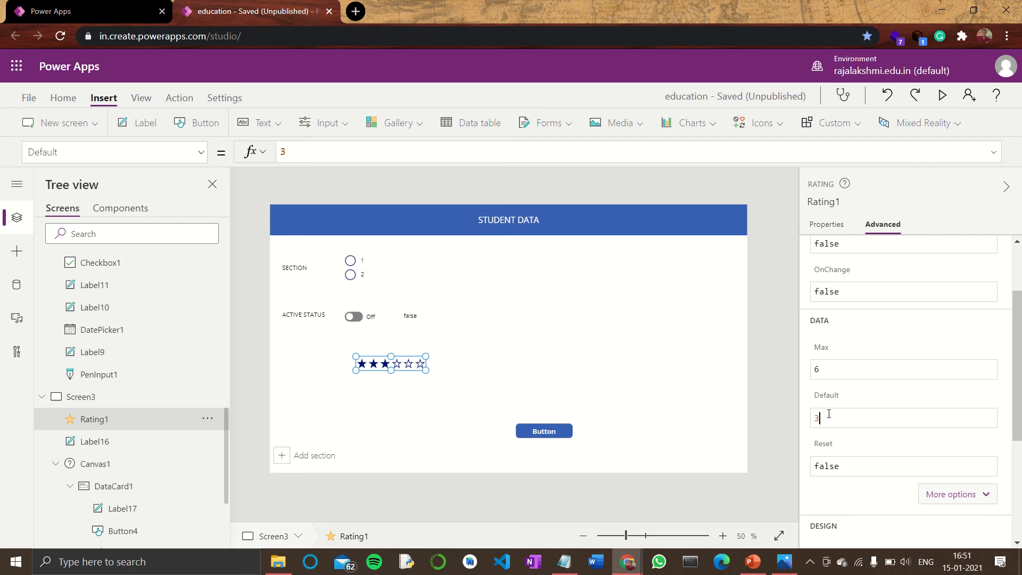
{"action": "type", "text": "2"}
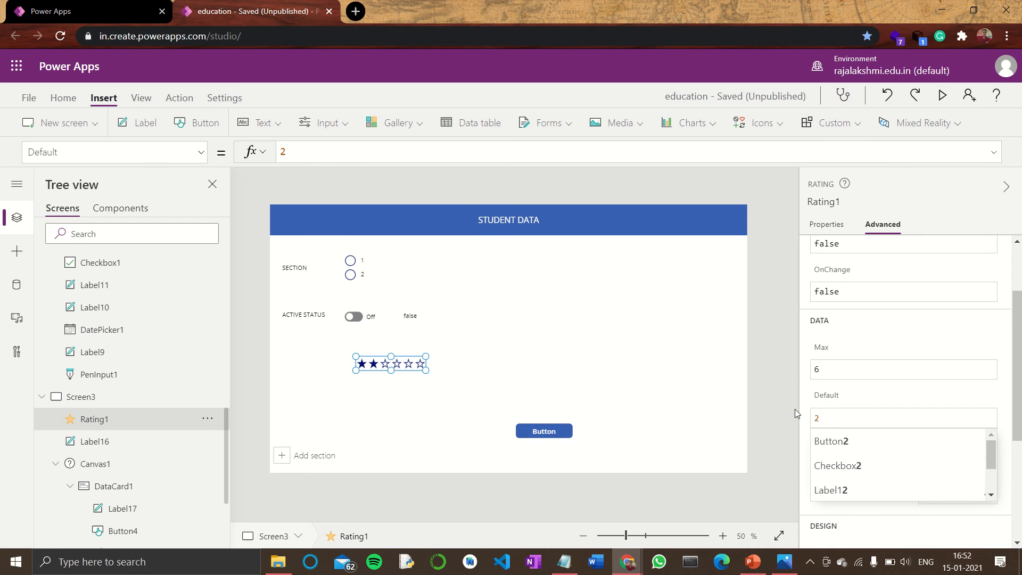
{"action": "key", "text": "BackSpace"}
{"action": "type", "text": "0"}
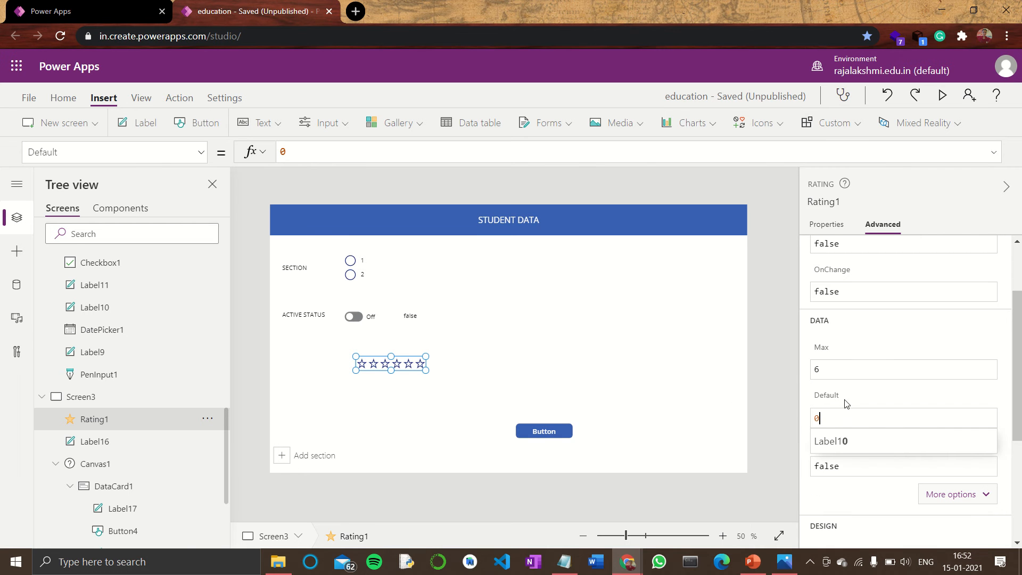
{"action": "scroll", "coordinate": [1017, 434], "scroll_direction": "down", "scroll_amount": 3}
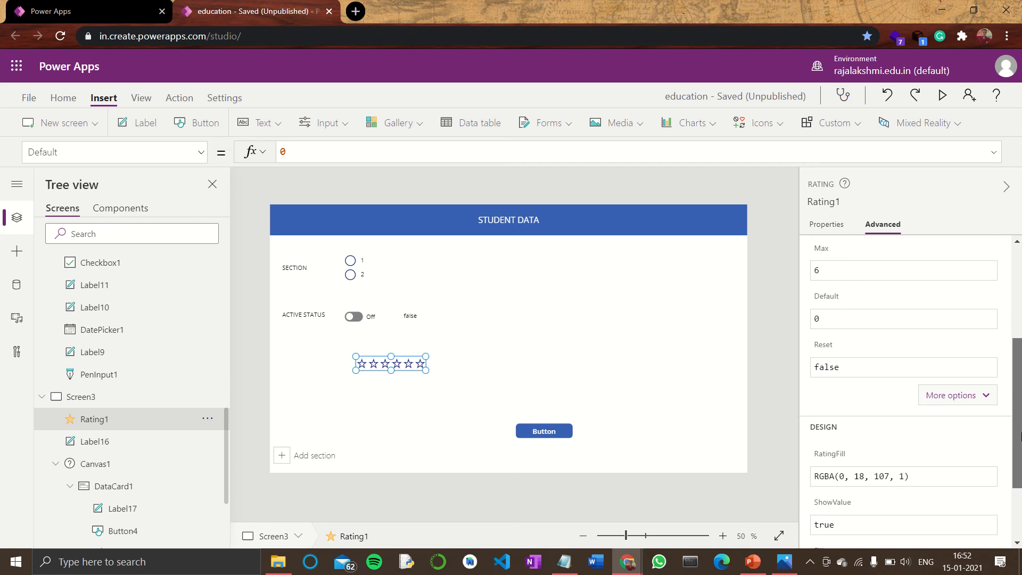
{"action": "left_click_drag", "start_coordinate": [1021, 437], "coordinate": [1021, 486]}
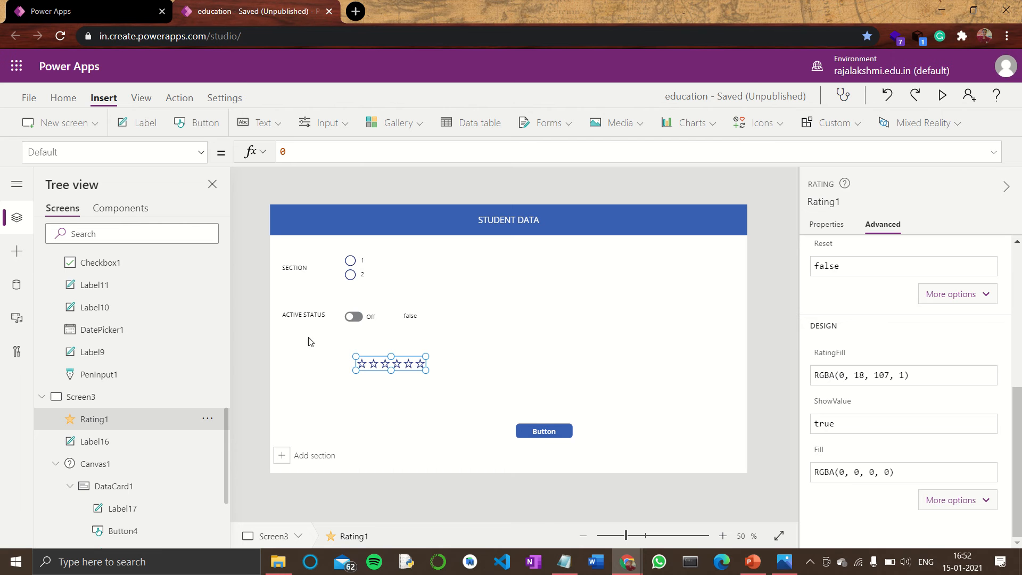
Add a label to the left of the star rating control and set its text to RATINGS
{"action": "left_click", "coordinate": [141, 123]}
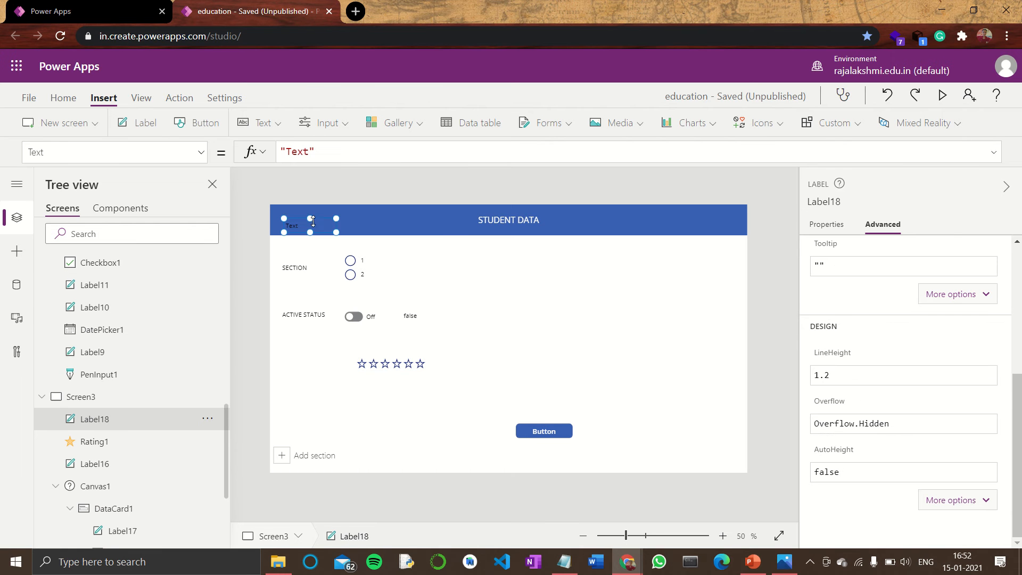
{"action": "left_click_drag", "start_coordinate": [313, 221], "coordinate": [311, 359]}
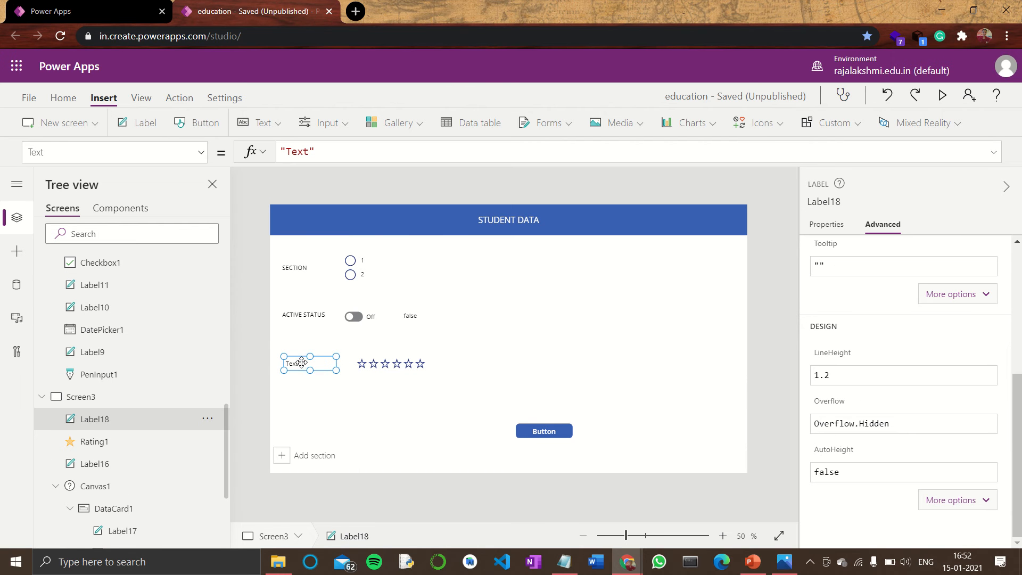
{"action": "double_click", "coordinate": [297, 151]}
{"action": "type", "text": "RAT"}
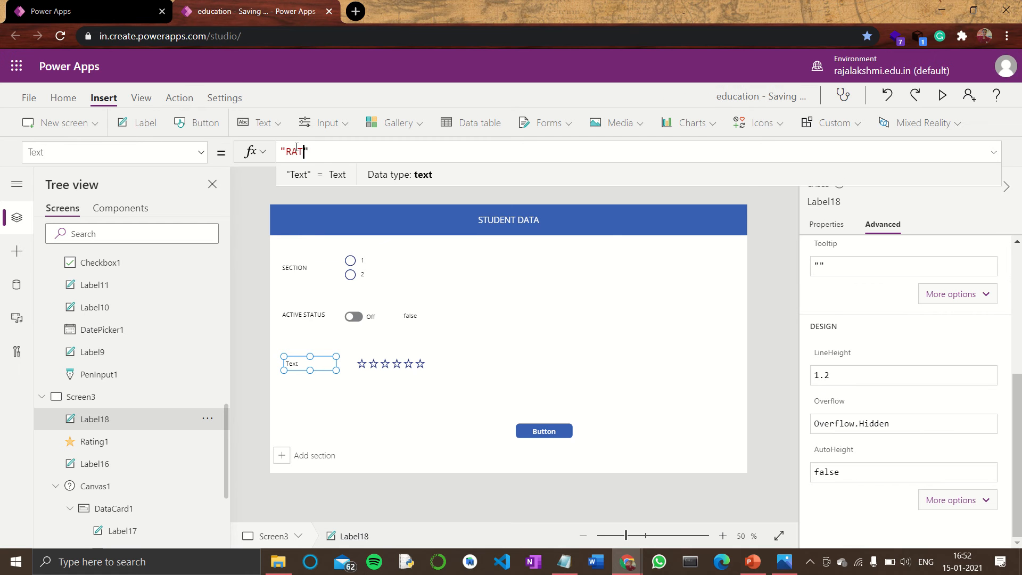
{"action": "type", "text": "ING"}
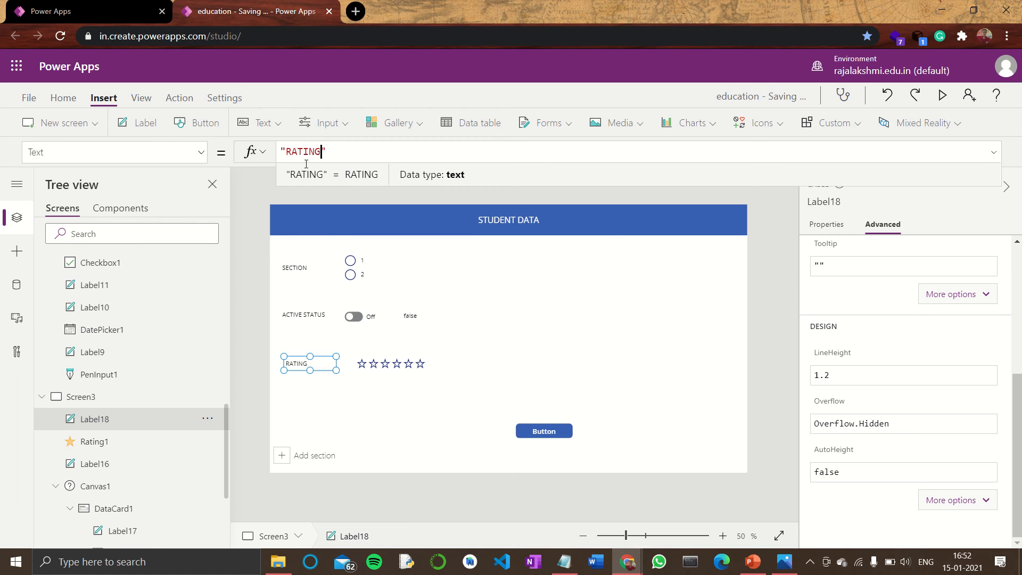
{"action": "type", "text": "S"}
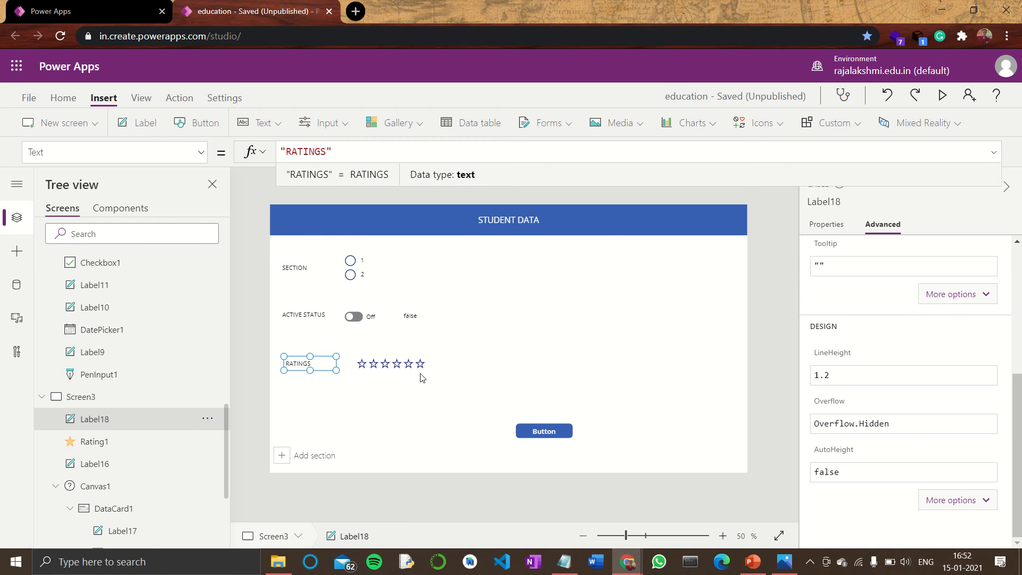
Add a label to the right of the star rating control and set its text to Rating1.Value
{"action": "left_click", "coordinate": [141, 123]}
{"action": "left_click_drag", "start_coordinate": [298, 226], "coordinate": [455, 296]}
{"action": "left_click_drag", "start_coordinate": [502, 326], "coordinate": [477, 364]}
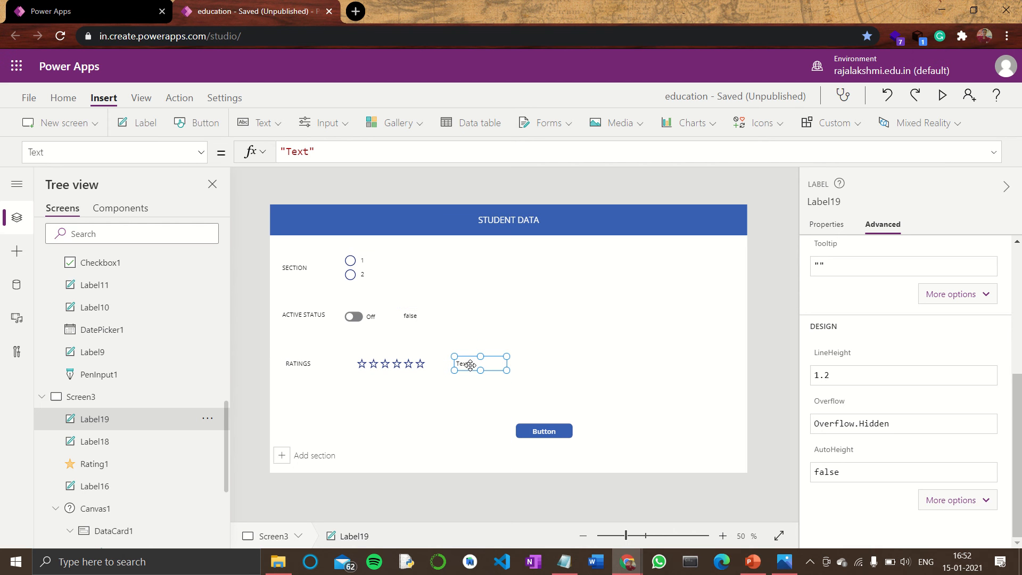
{"action": "key", "text": "ctrl+a"}
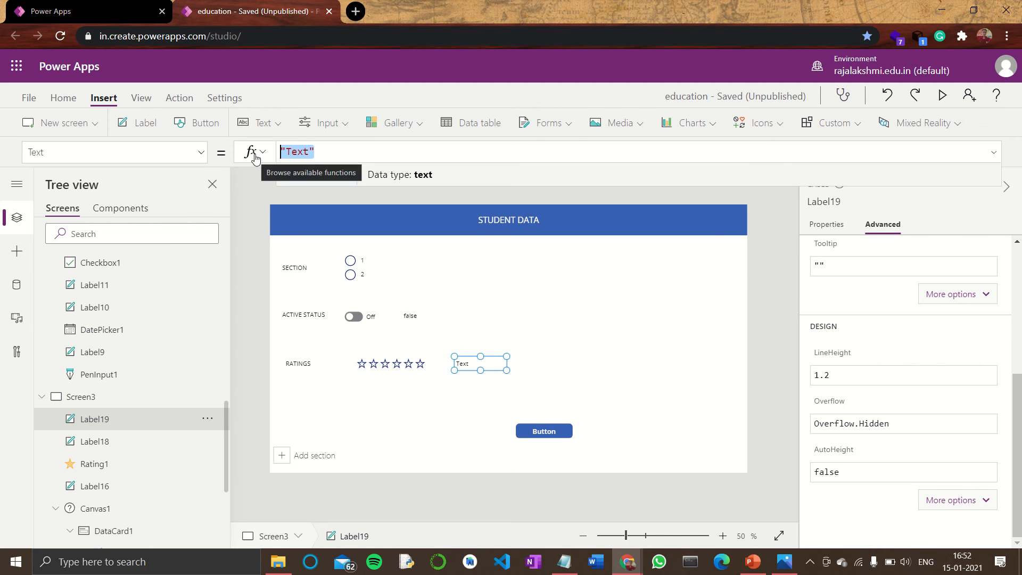
{"action": "type", "text": "RATING"}
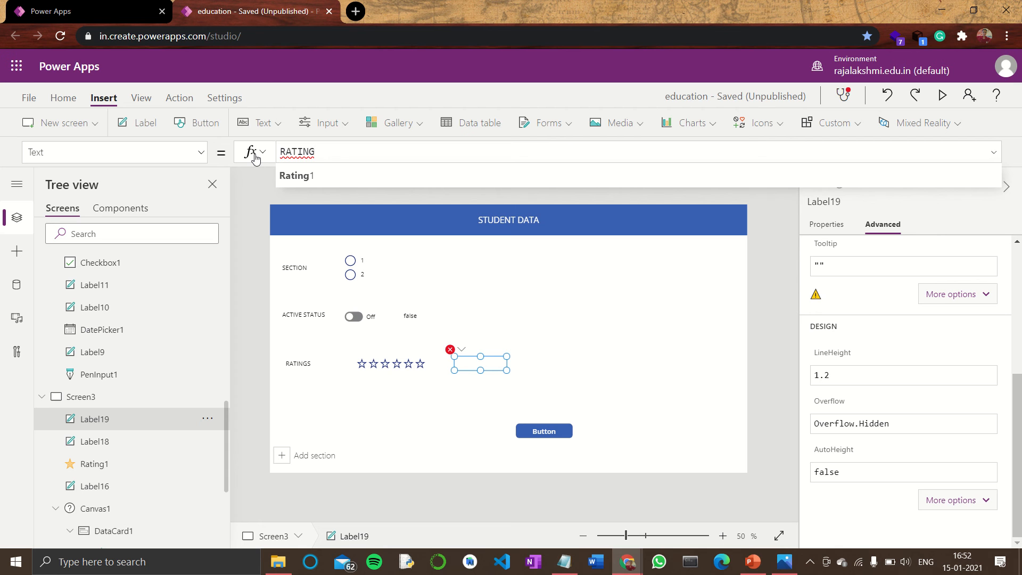
{"action": "key", "text": "Tab"}
{"action": "type", "text": "."}
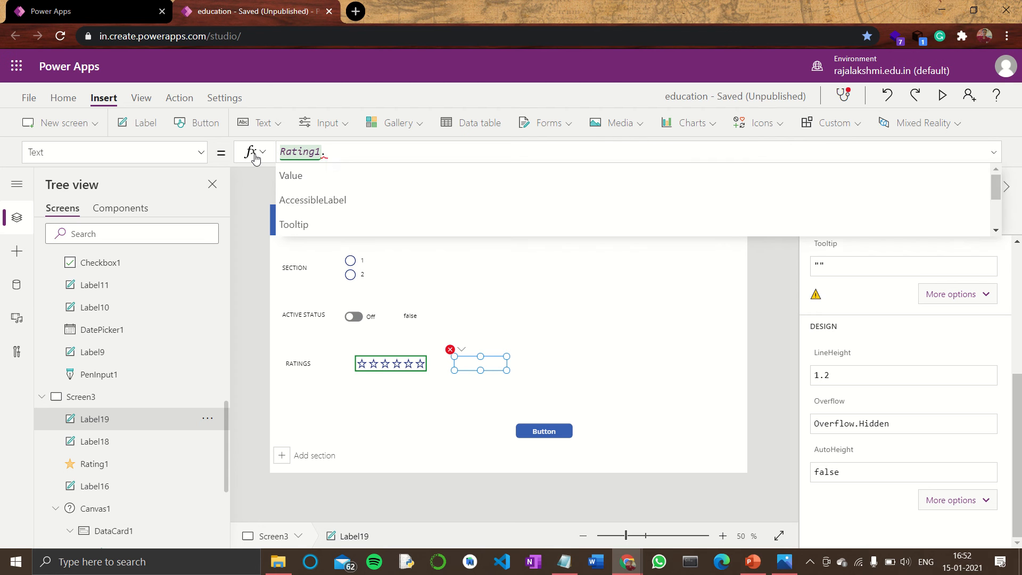
{"action": "key", "text": "Tab"}
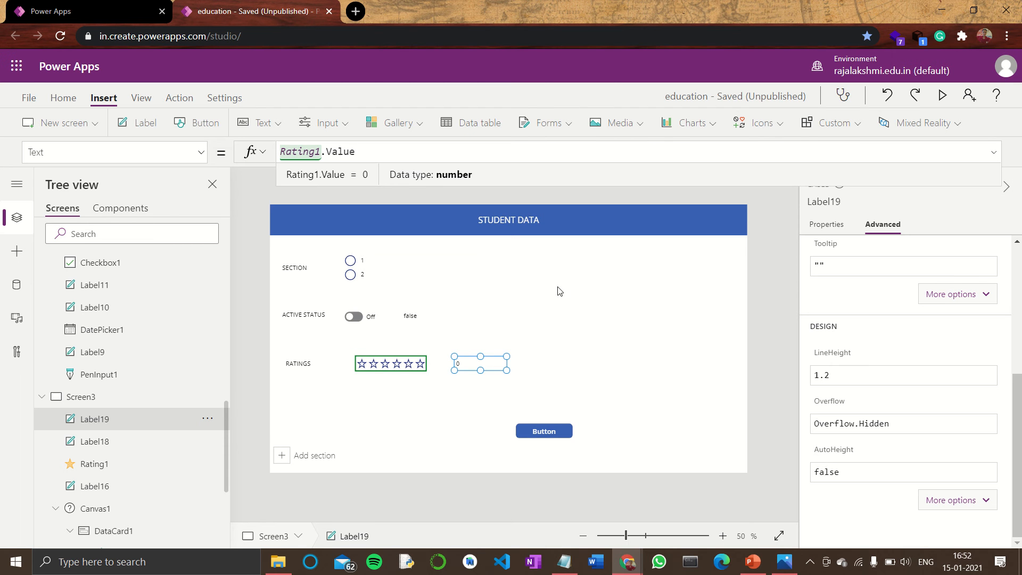
{"action": "left_click", "coordinate": [682, 355]}
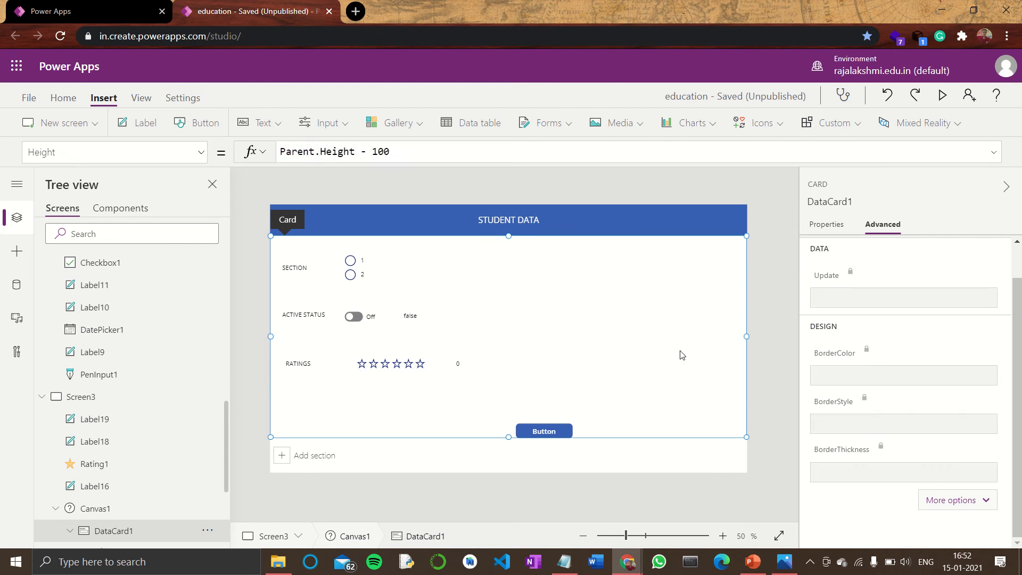
Preview the app and test the section options 1 and 2, the active status toggle, the star rating and the button
{"action": "left_click", "coordinate": [943, 95]}
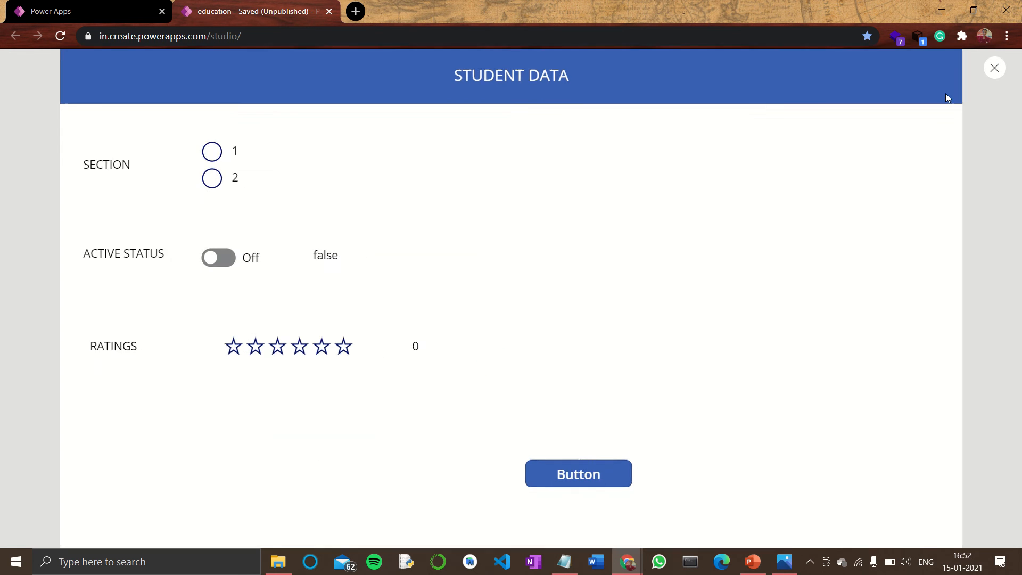
{"action": "left_click", "coordinate": [223, 155]}
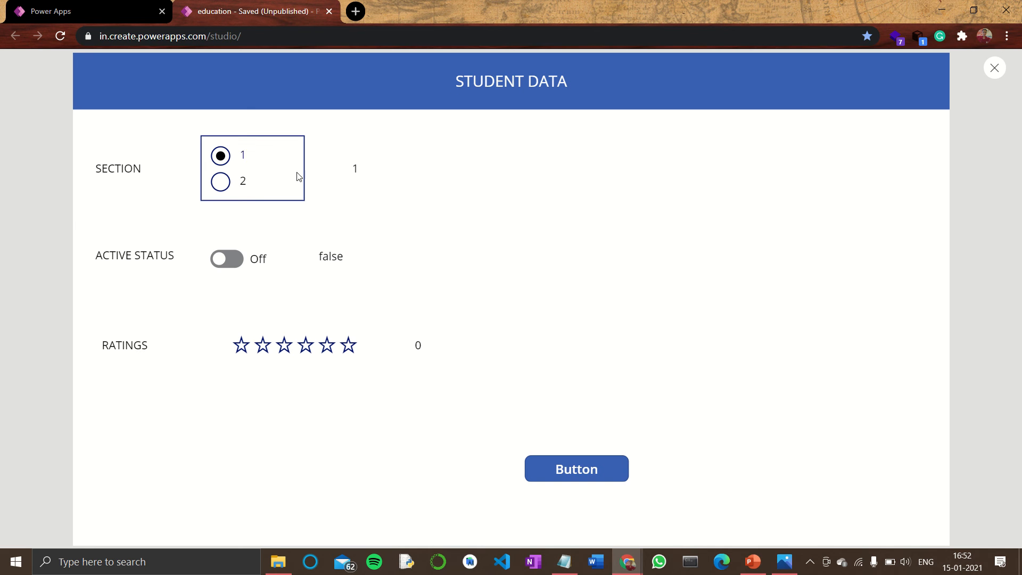
{"action": "left_click", "coordinate": [225, 185]}
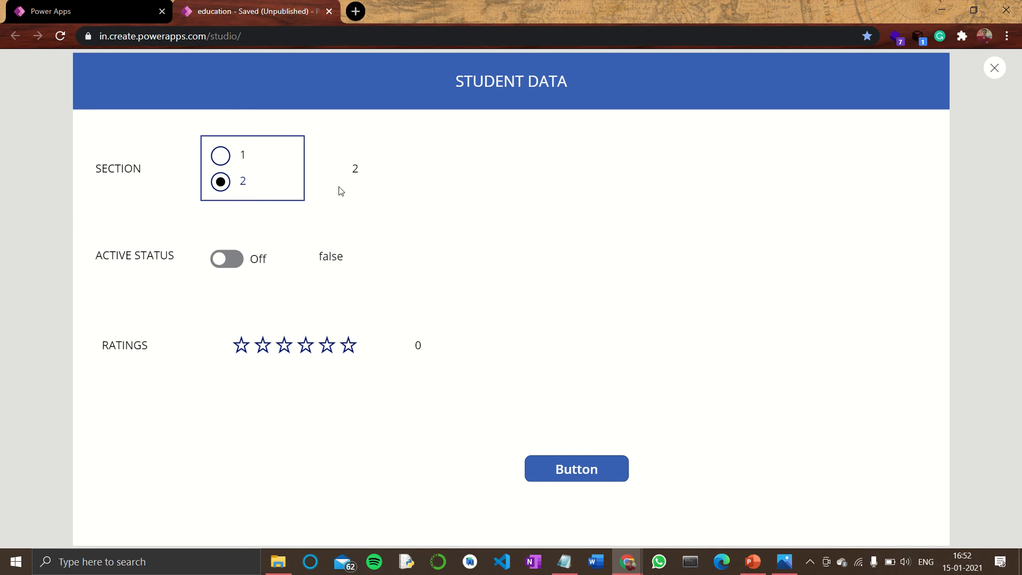
{"action": "left_click", "coordinate": [213, 259]}
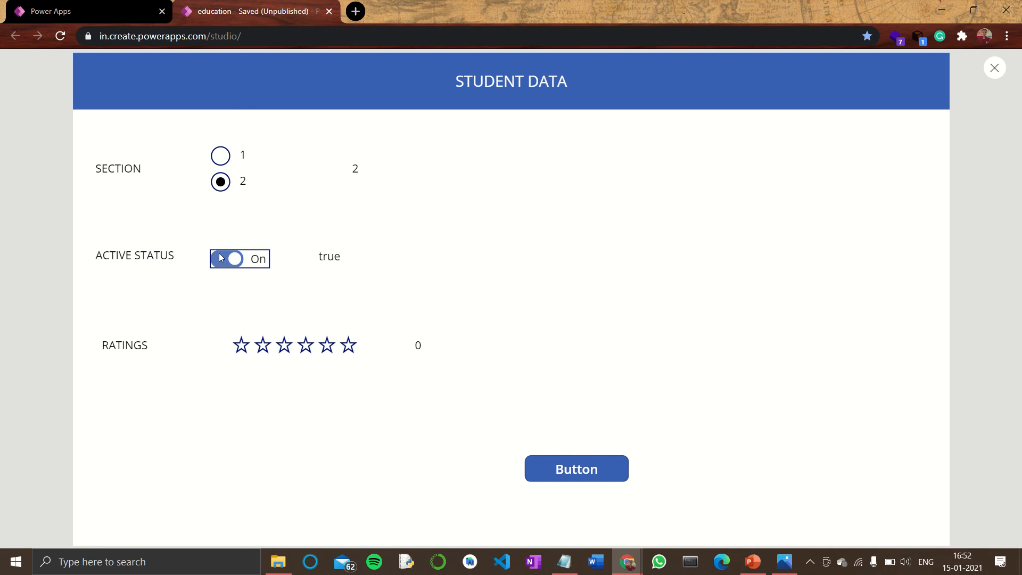
{"action": "left_click", "coordinate": [222, 258]}
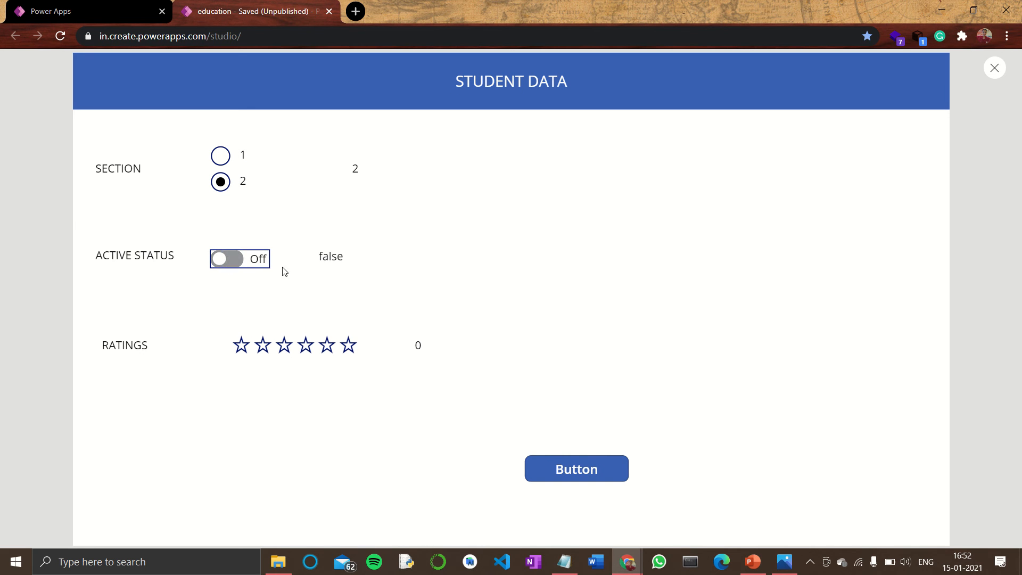
{"action": "left_click", "coordinate": [305, 346]}
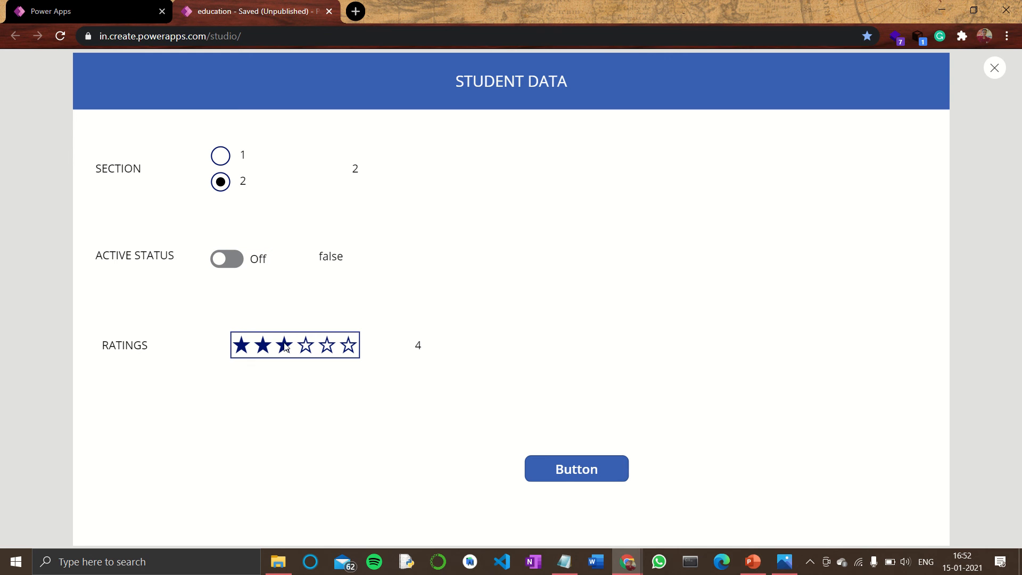
{"action": "left_click", "coordinate": [285, 347]}
{"action": "left_click", "coordinate": [578, 473]}
{"action": "left_click", "coordinate": [577, 473]}
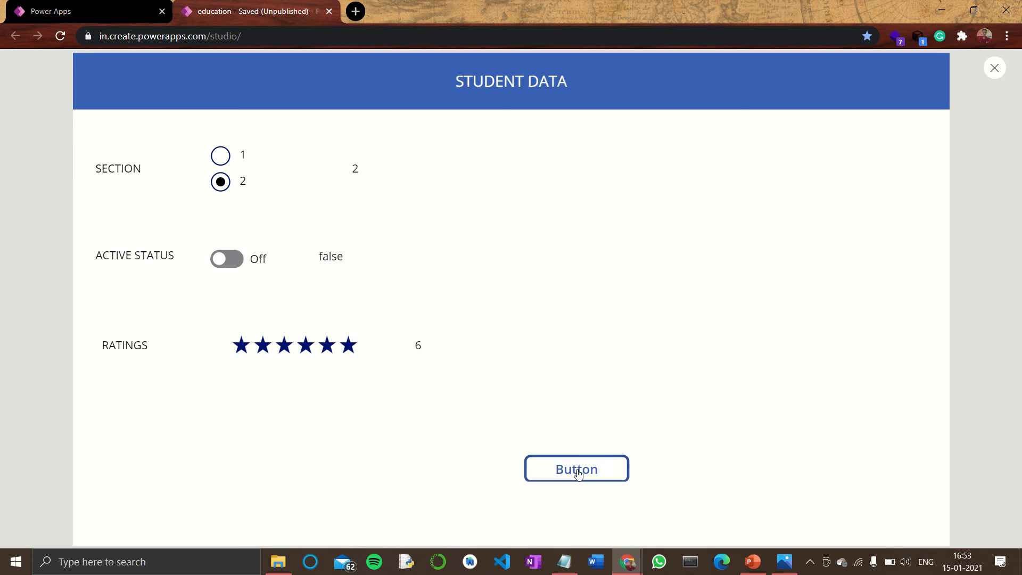
{"action": "left_click", "coordinate": [992, 71]}
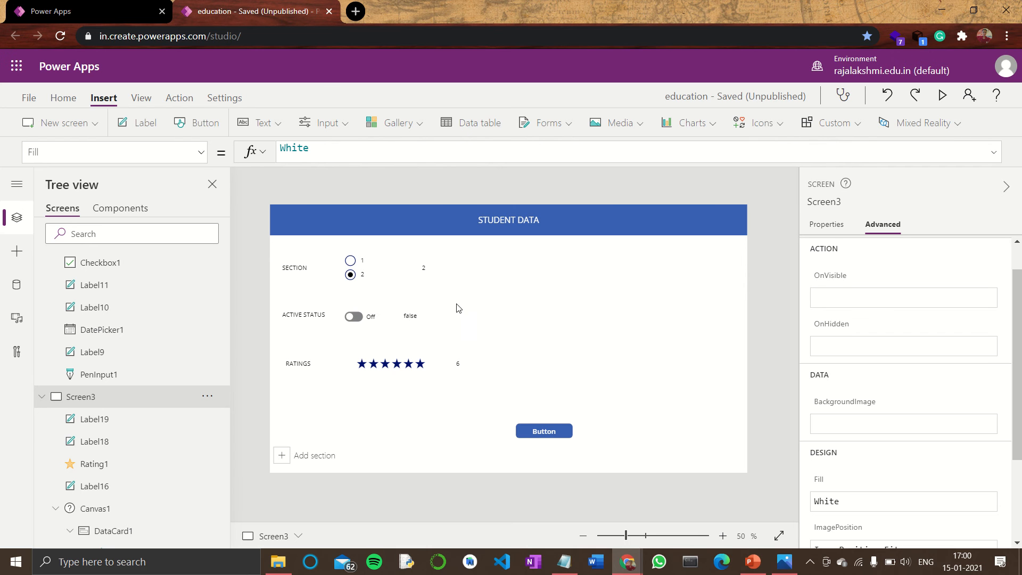
Add a section below the existing card, stretching its card to a height of about 326 and setting the canvas height to 680
{"action": "left_click", "coordinate": [314, 467]}
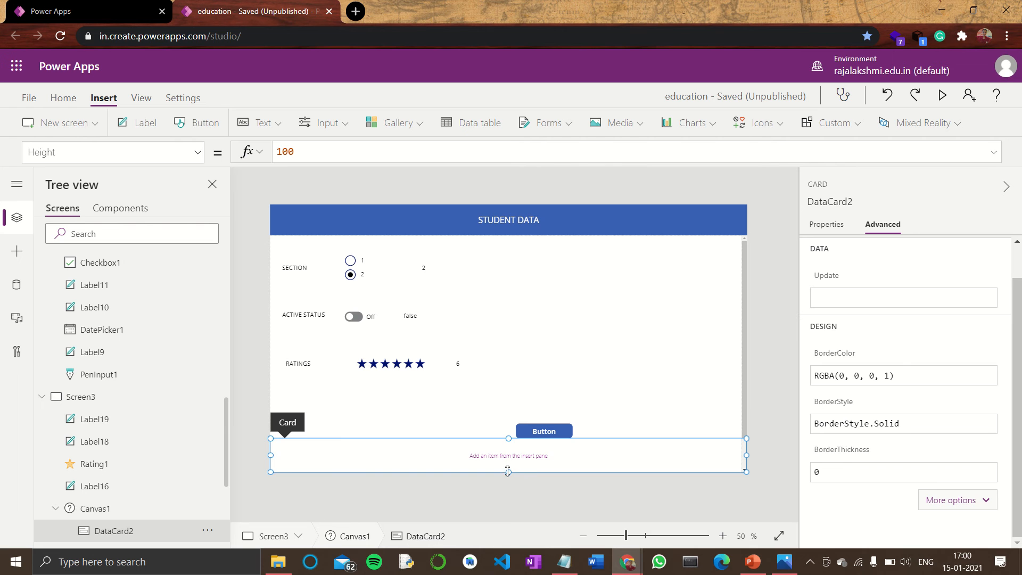
{"action": "left_click_drag", "start_coordinate": [508, 471], "coordinate": [507, 547]}
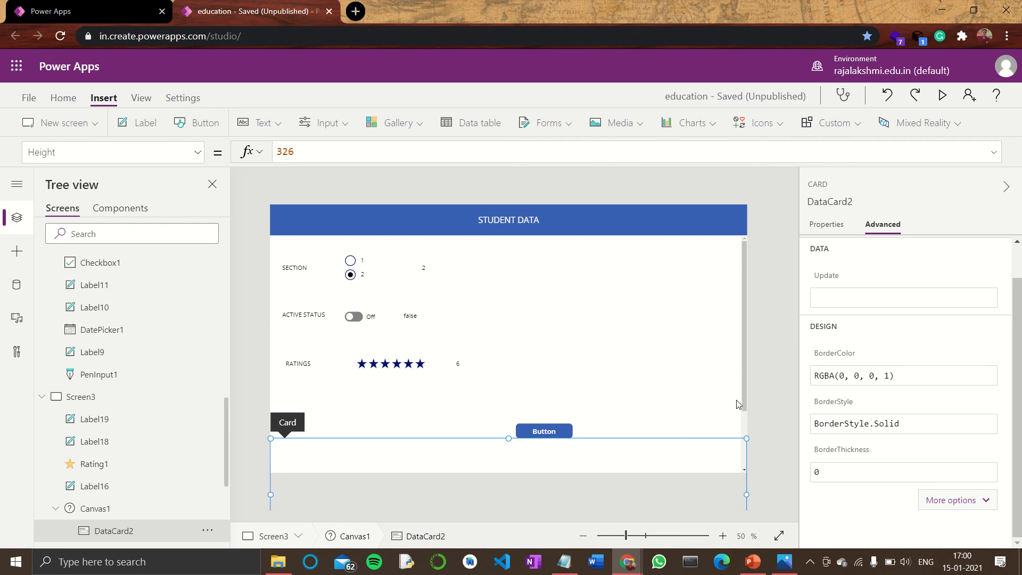
{"action": "scroll", "coordinate": [737, 404], "scroll_direction": "down", "scroll_amount": 3}
{"action": "left_click", "coordinate": [548, 462]}
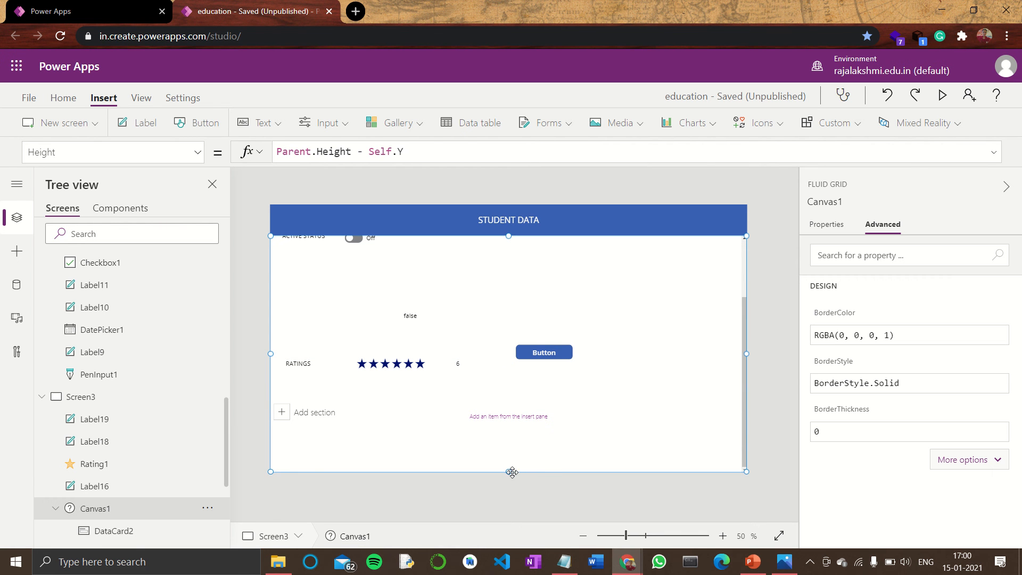
{"action": "mouse_move", "coordinate": [509, 471]}
{"action": "left_mouse_down"}
{"action": "mouse_move", "coordinate": [509, 502]}
{"action": "mouse_move", "coordinate": [508, 473]}
{"action": "left_mouse_up"}
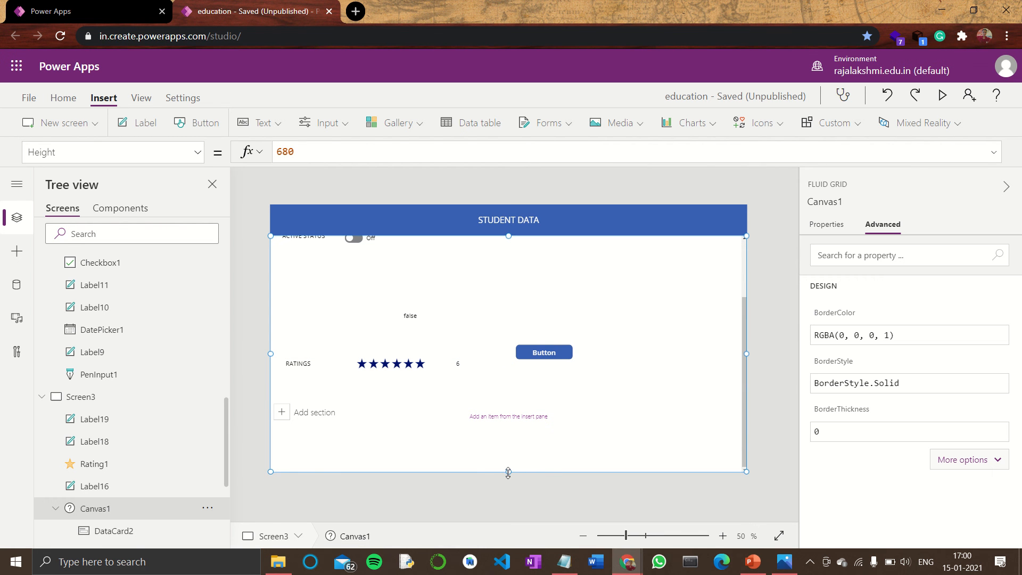
Stretch the new section's card to a height of about 562 and try to pull its upper edge upward
{"action": "left_click", "coordinate": [504, 381]}
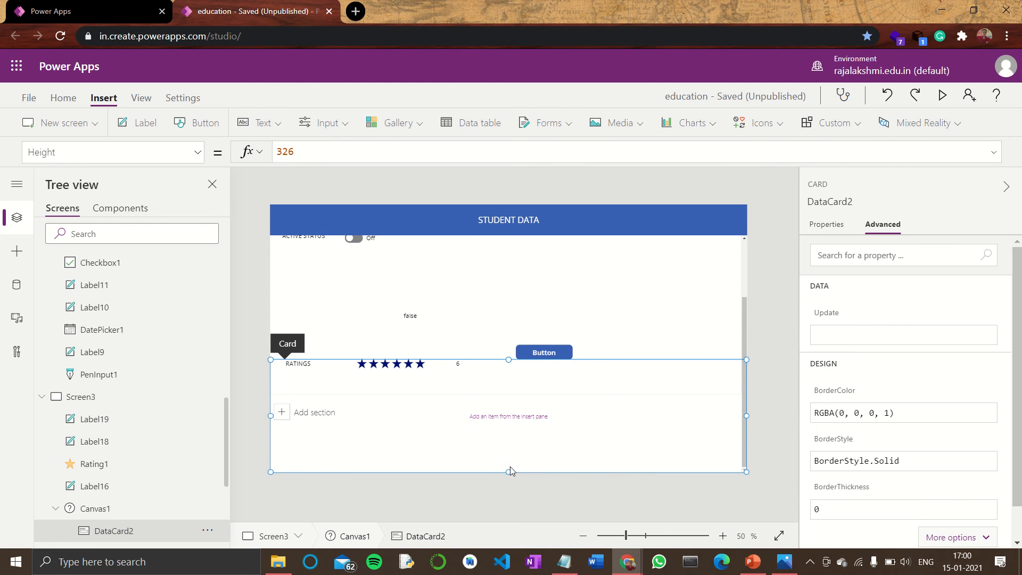
{"action": "left_click_drag", "start_coordinate": [510, 472], "coordinate": [513, 556]}
{"action": "left_click_drag", "start_coordinate": [744, 326], "coordinate": [752, 418]}
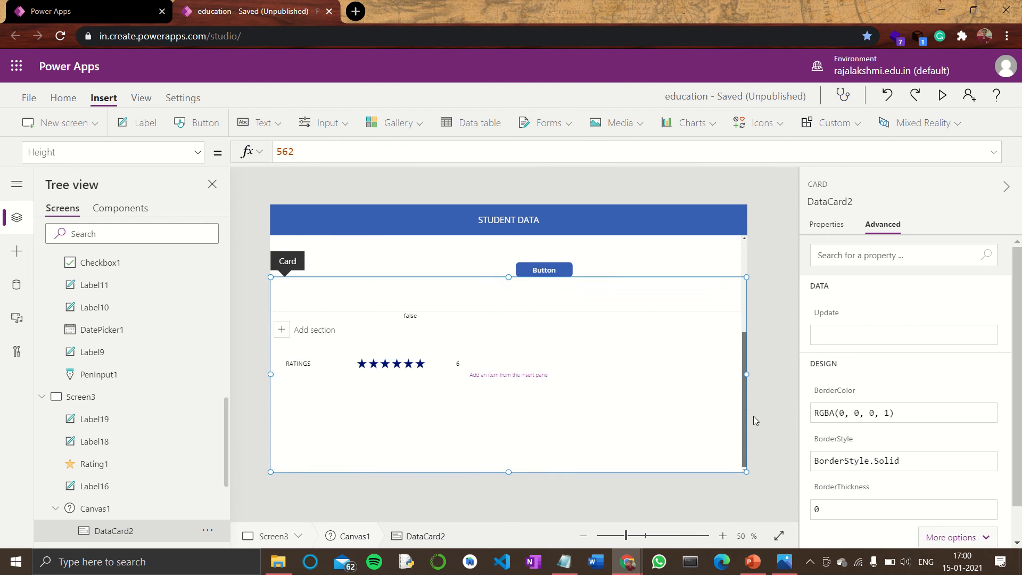
{"action": "left_click", "coordinate": [705, 409]}
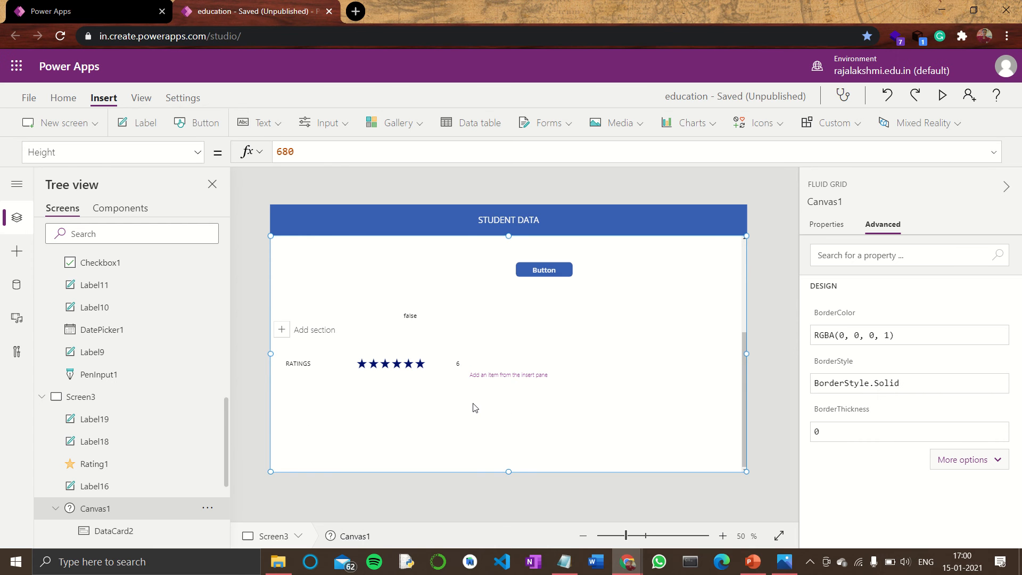
{"action": "left_click", "coordinate": [538, 405]}
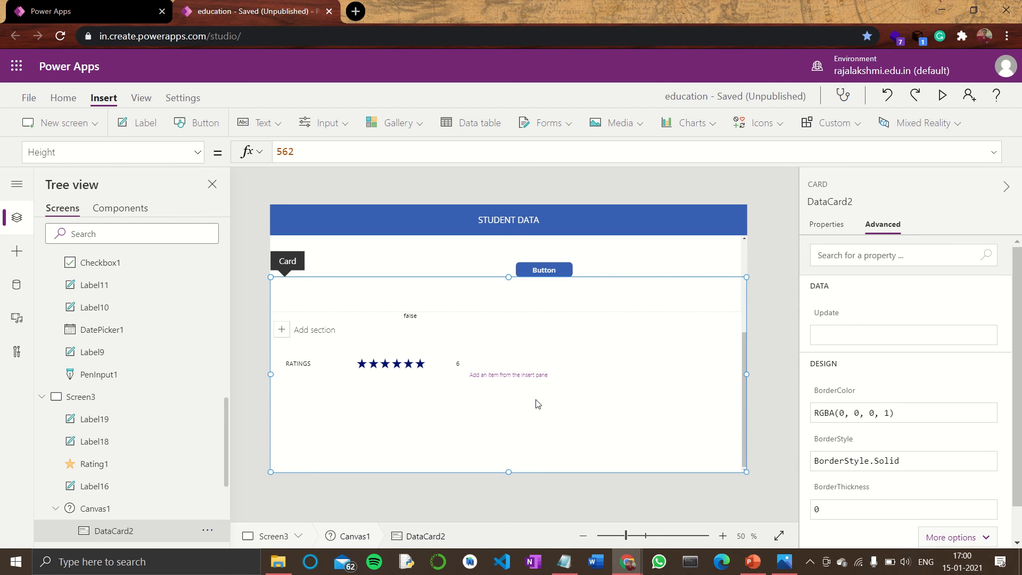
{"action": "left_click_drag", "start_coordinate": [508, 276], "coordinate": [558, 242]}
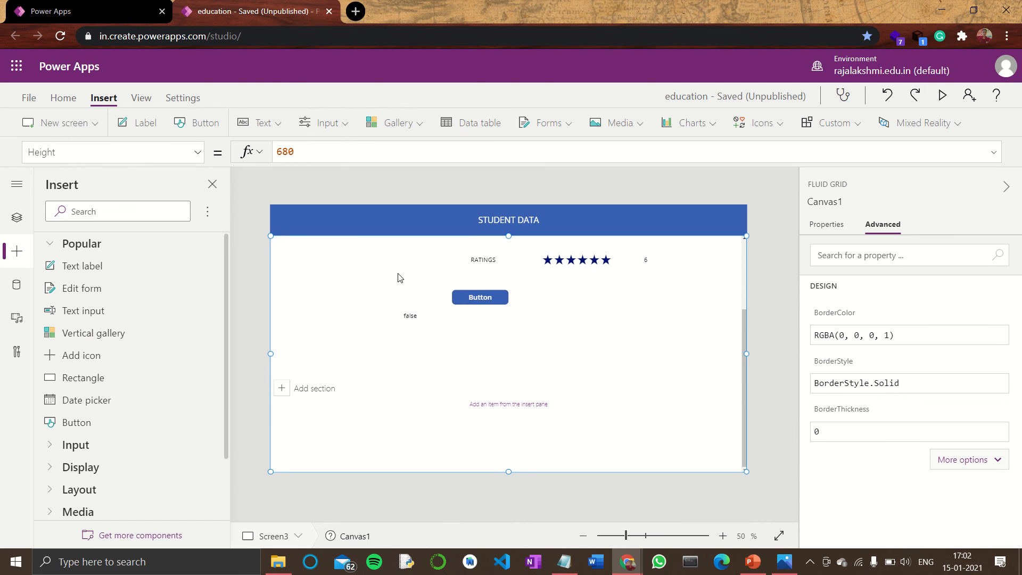
Insert an HTML text control in the empty DataCard5 and place it near the card's horizontal centre, below the button
{"action": "left_click", "coordinate": [426, 443]}
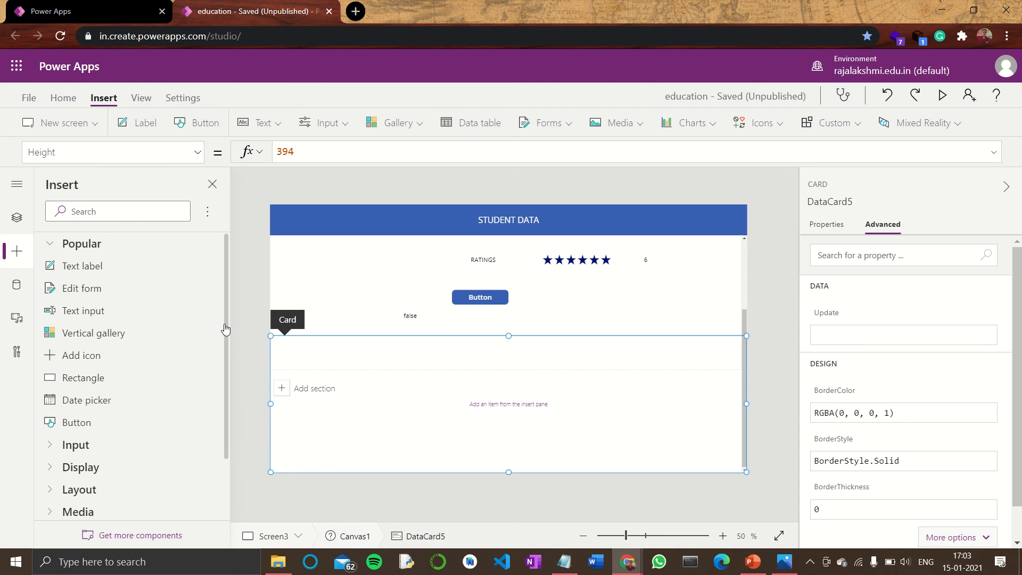
{"action": "scroll", "coordinate": [136, 302], "scroll_direction": "down", "scroll_amount": 3}
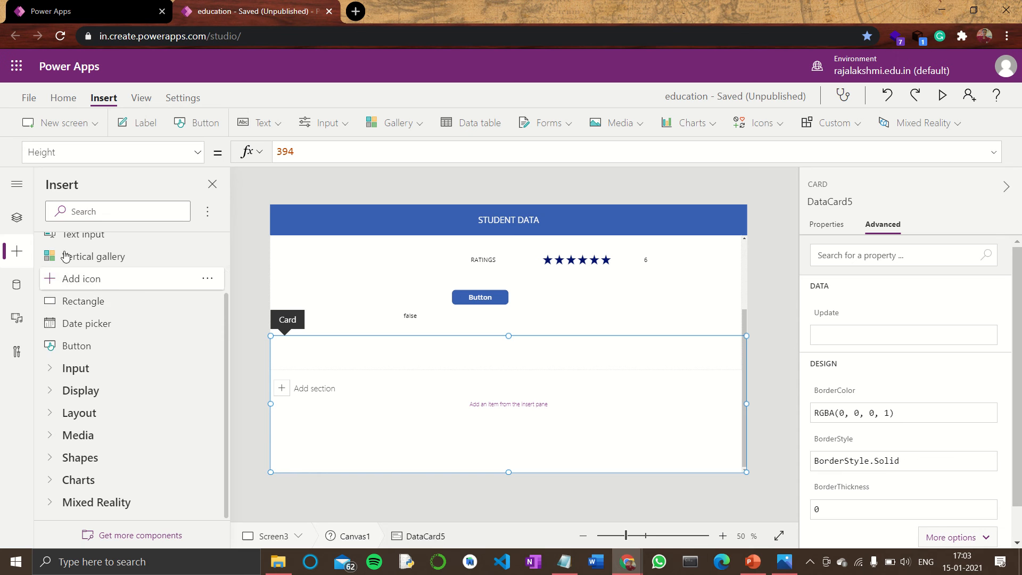
{"action": "left_click", "coordinate": [16, 217]}
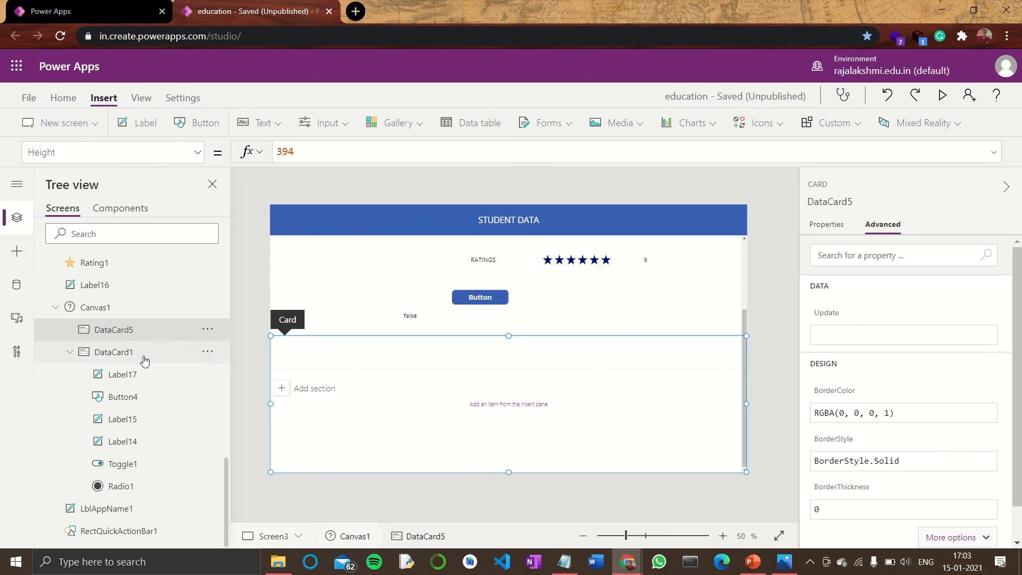
{"action": "scroll", "coordinate": [106, 340], "scroll_direction": "up", "scroll_amount": 2}
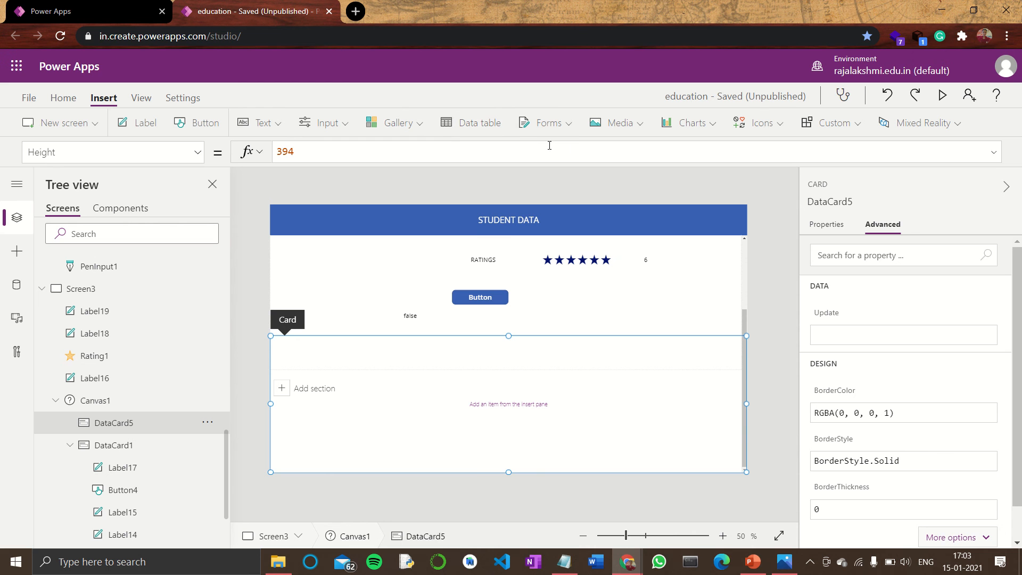
{"action": "left_click", "coordinate": [264, 123]}
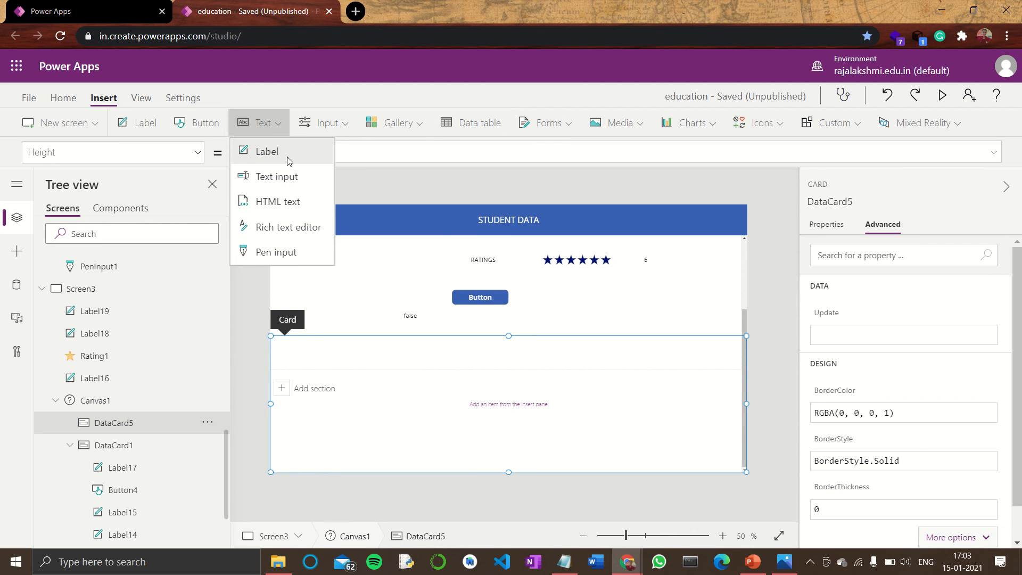
{"action": "left_click", "coordinate": [296, 205]}
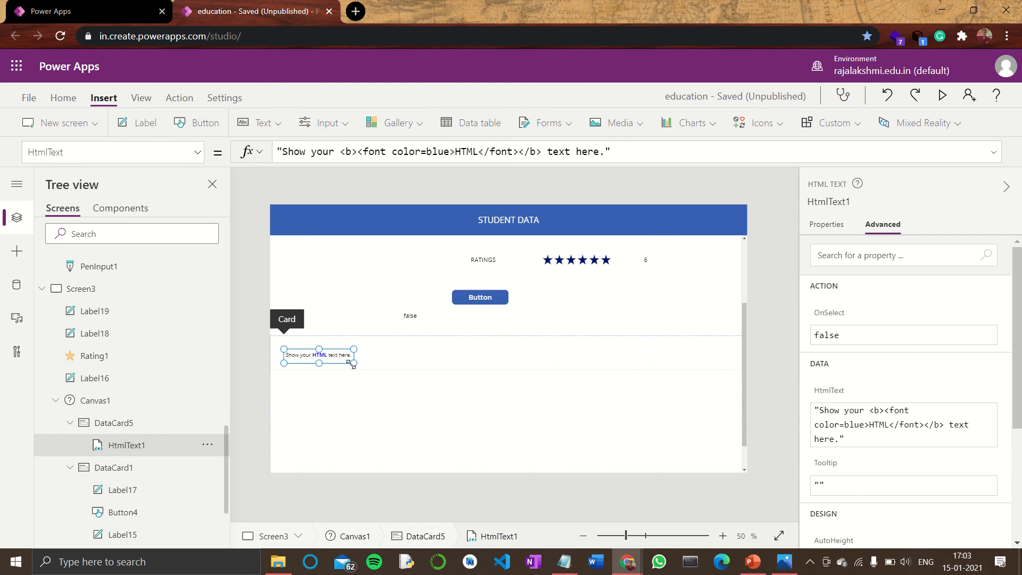
{"action": "left_click_drag", "start_coordinate": [337, 360], "coordinate": [547, 361]}
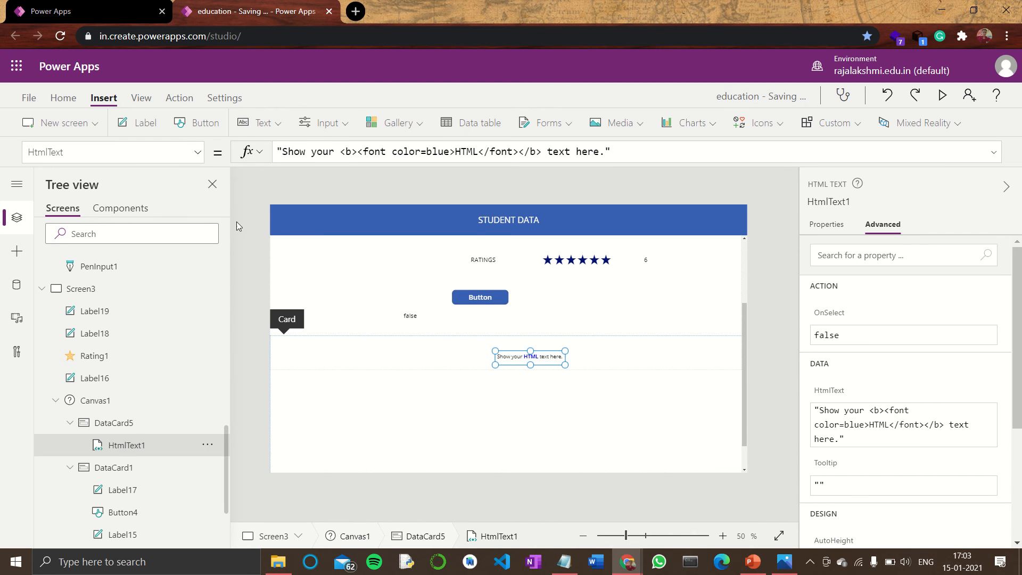
Insert a rich text editor into DataCard5, beside the HTML text control
{"action": "left_click", "coordinate": [273, 128]}
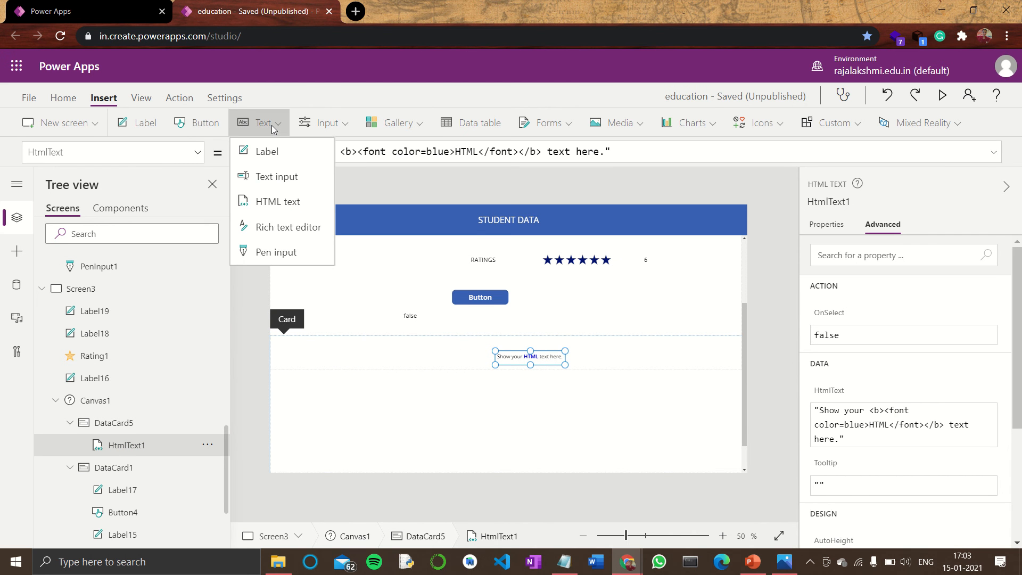
{"action": "left_click", "coordinate": [281, 228]}
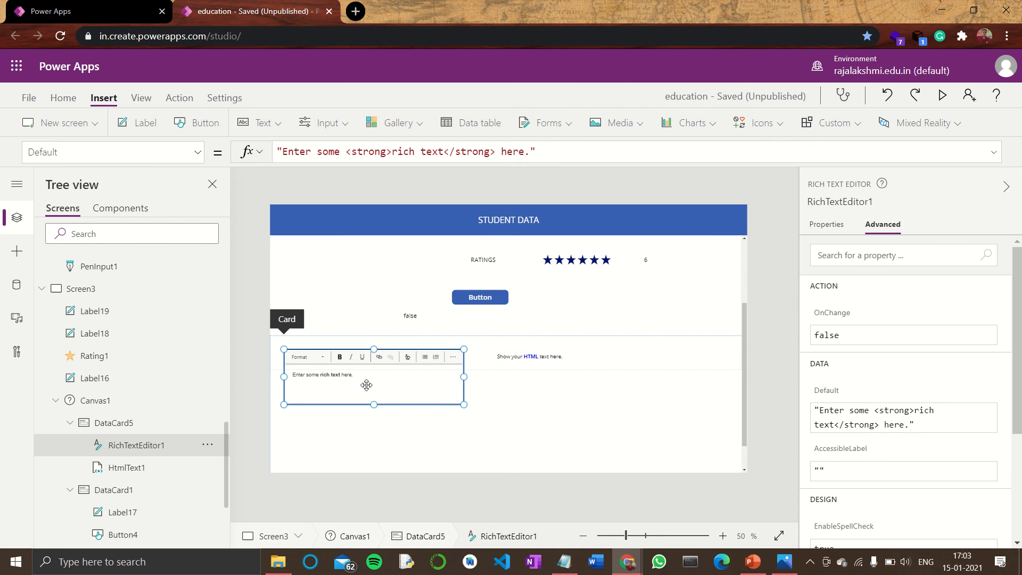
Search the web in a new browser tab for "college wiki" and open the Wikipedia article on College
{"action": "left_click", "coordinate": [355, 11]}
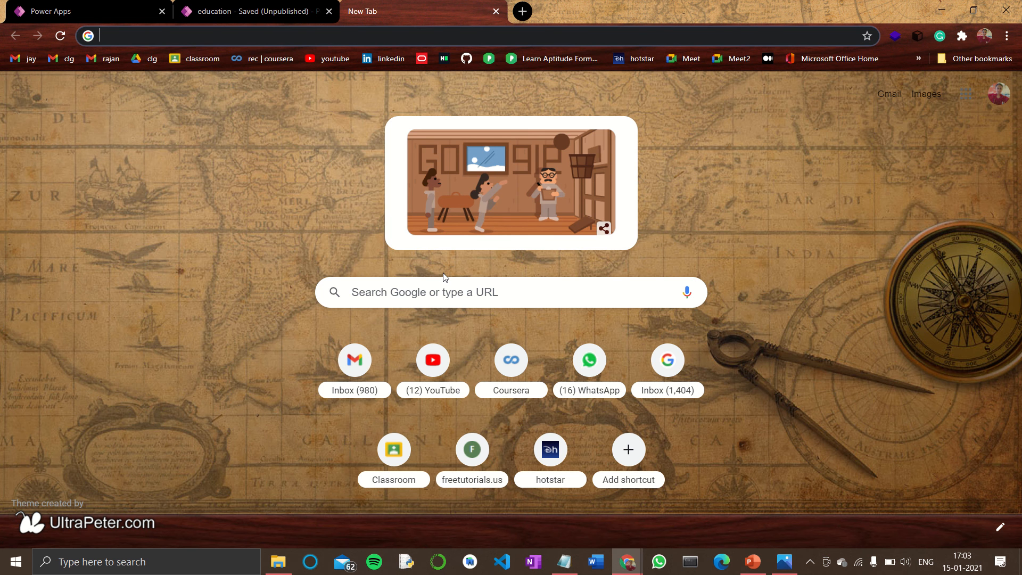
{"action": "type", "text": "an"}
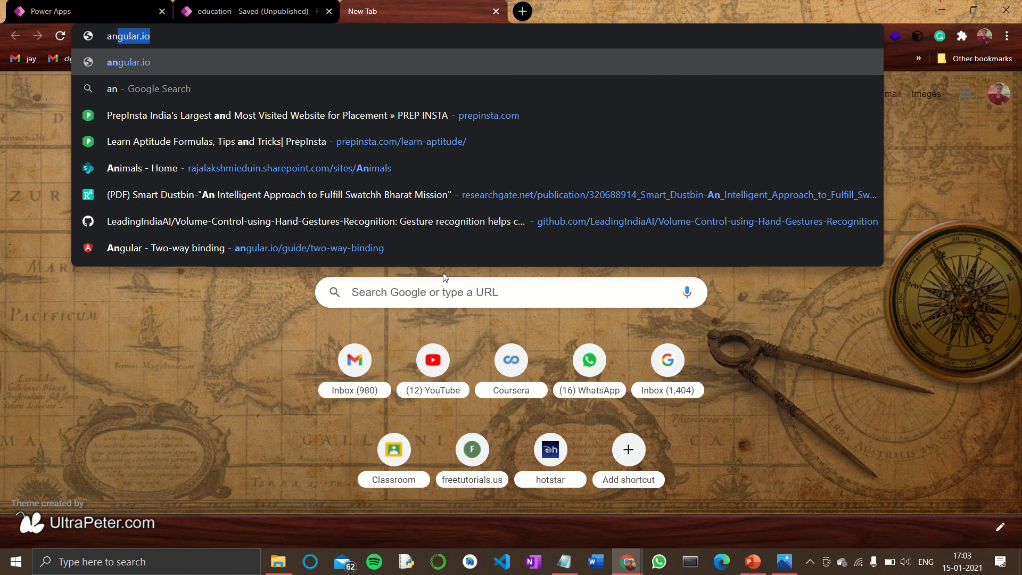
{"action": "key", "text": "BackSpace"}
{"action": "key", "text": "BackSpace"}
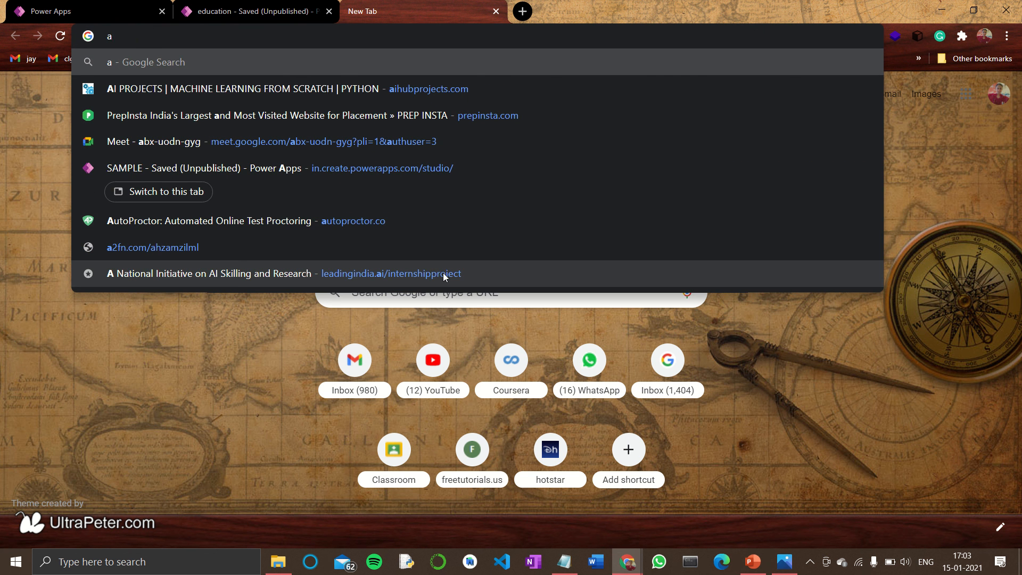
{"action": "type", "text": "college"}
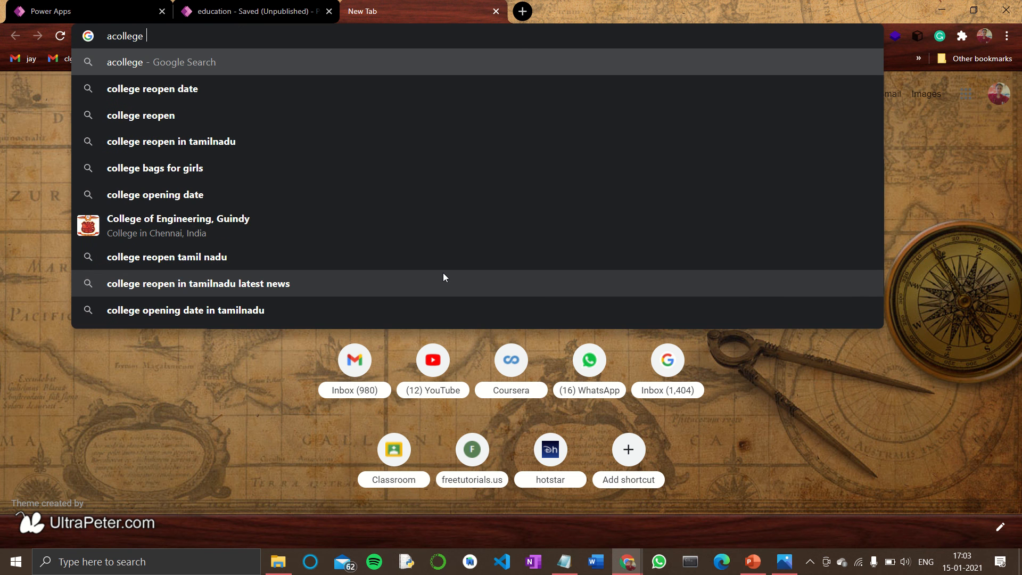
{"action": "type", "text": " wiki"}
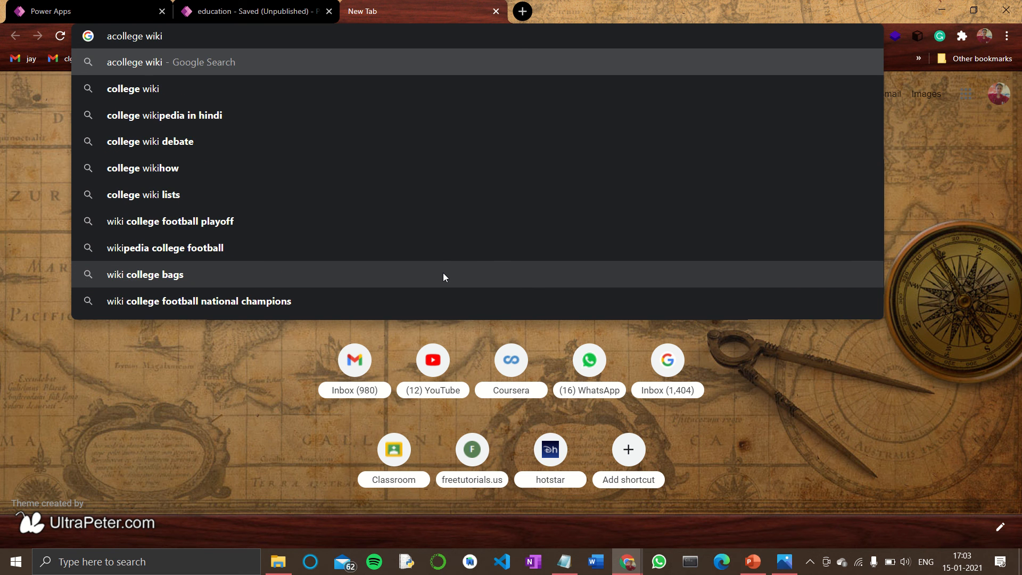
{"action": "key", "text": "Down"}
{"action": "key", "text": "Return"}
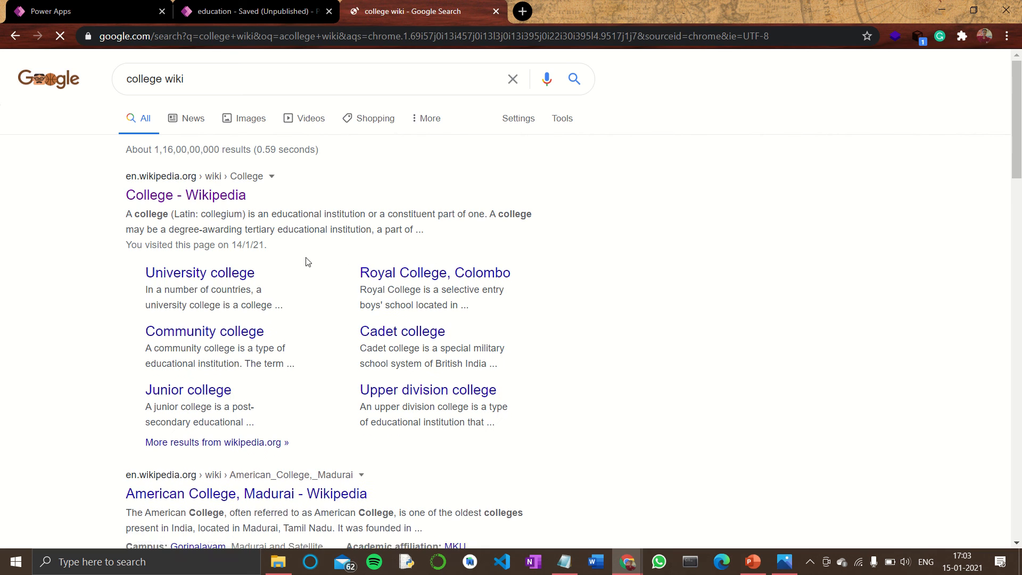
{"action": "left_click", "coordinate": [229, 195]}
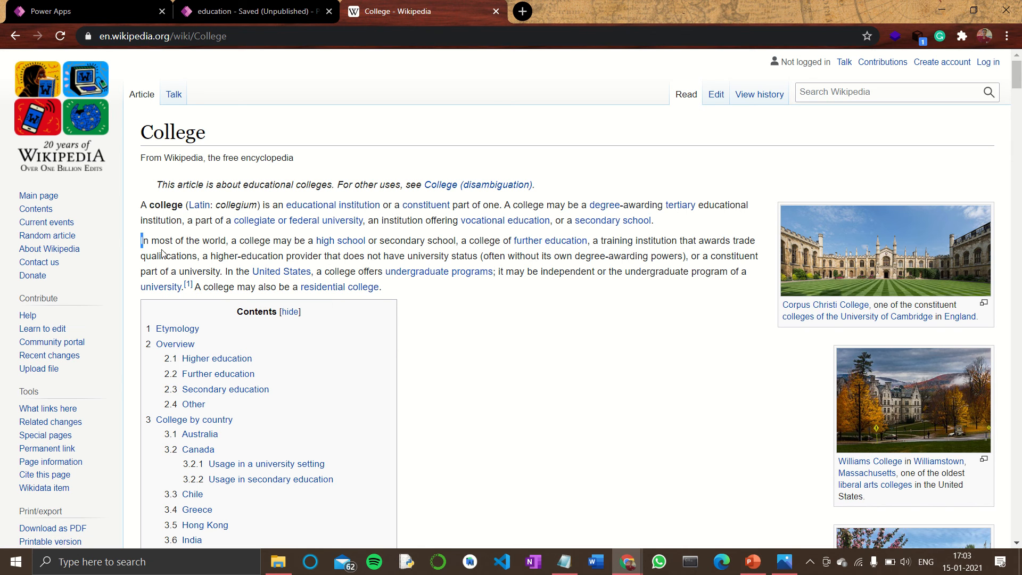
Copy the sentence starting "In most of the world, a college" from the article into RichTextEditor1's Default value in Power Apps, and make the editor taller
{"action": "left_click_drag", "start_coordinate": [162, 253], "coordinate": [227, 276]}
{"action": "key", "text": "ctrl+c"}
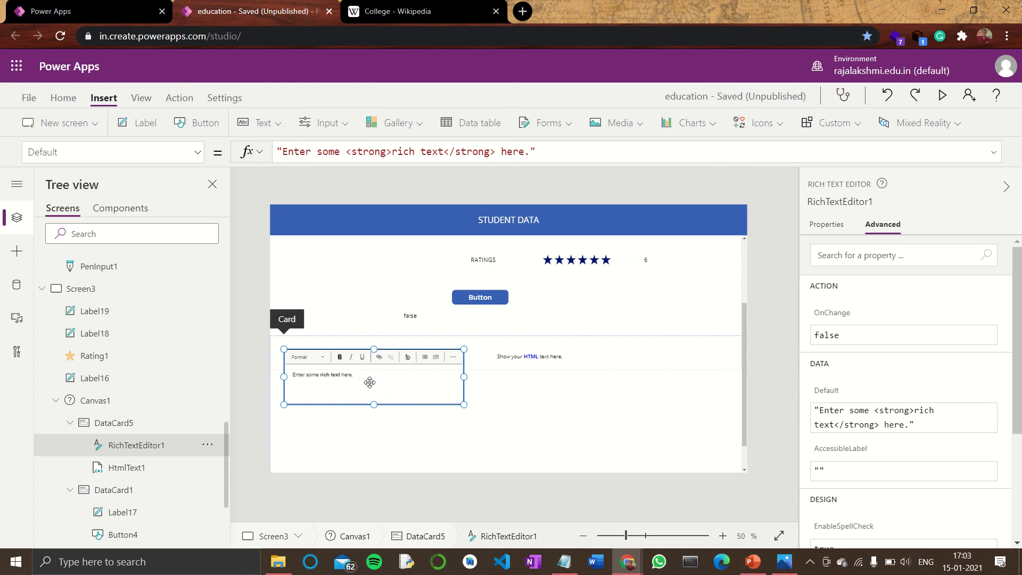
{"action": "left_click", "coordinate": [357, 379]}
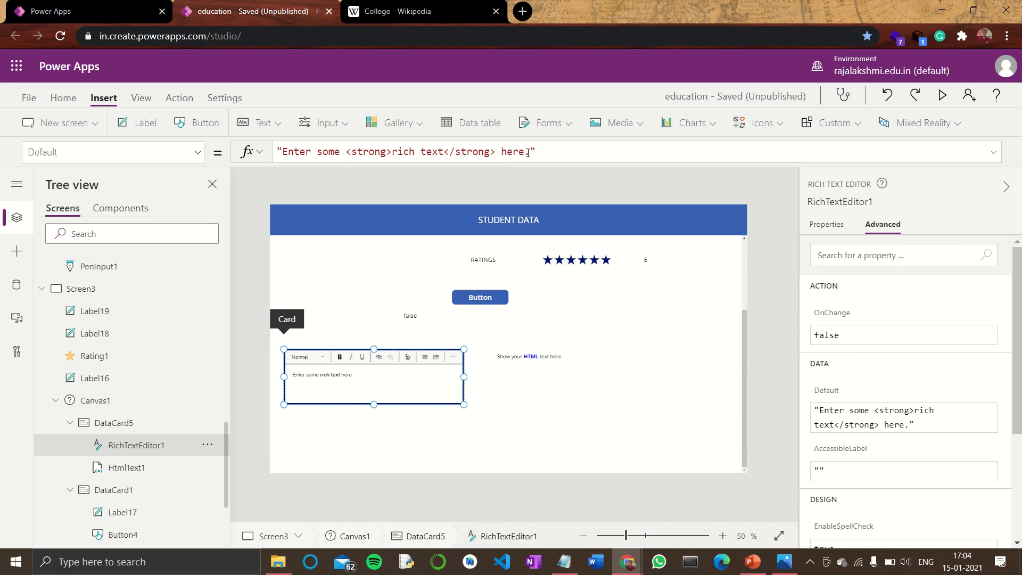
{"action": "left_click_drag", "start_coordinate": [528, 153], "coordinate": [288, 151]}
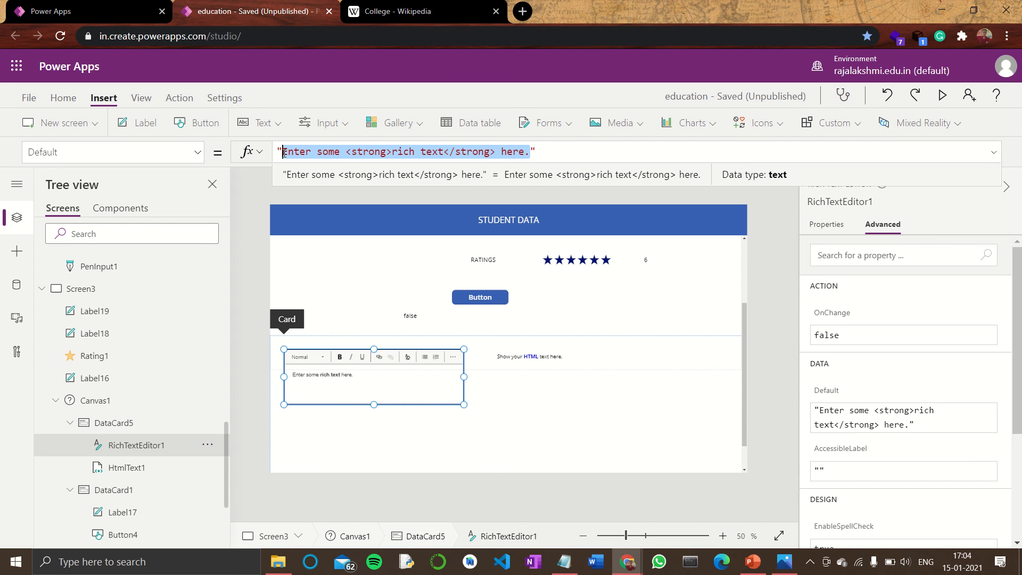
{"action": "key", "text": "ctrl+v"}
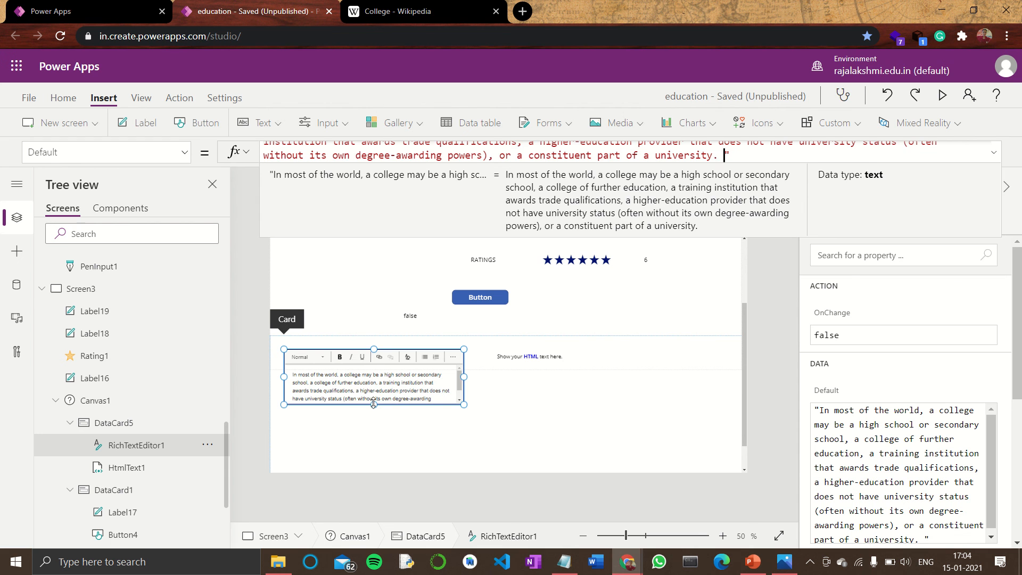
{"action": "left_click_drag", "start_coordinate": [374, 404], "coordinate": [372, 423]}
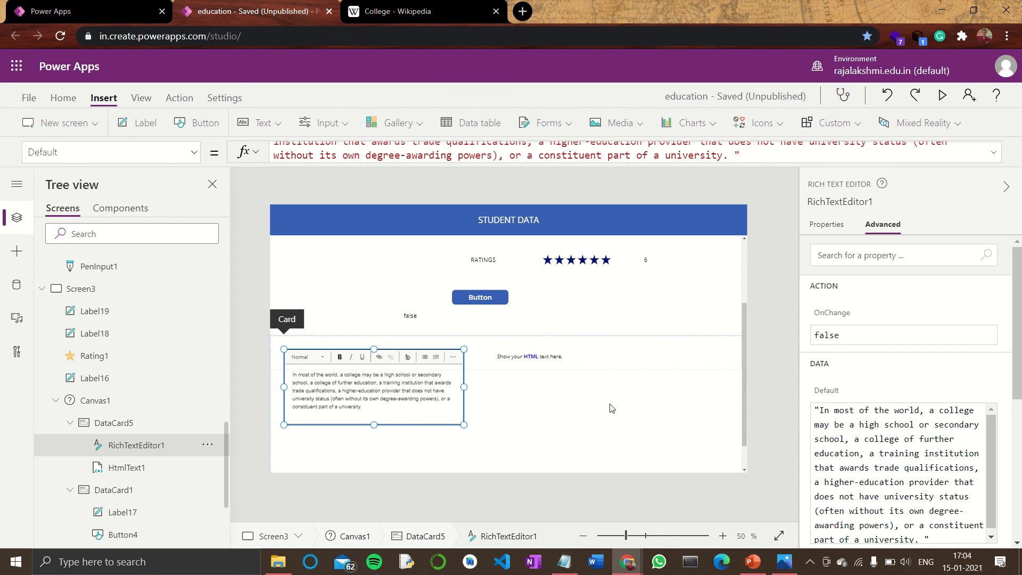
Insert a label in DataCard5 and place it below the HTML text control
{"action": "left_click", "coordinate": [600, 418]}
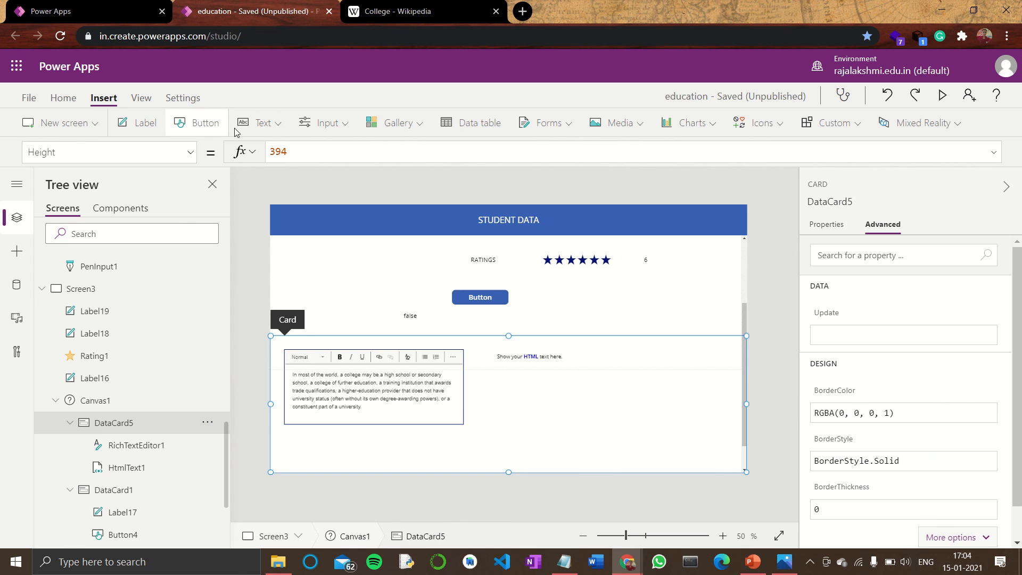
{"action": "left_click", "coordinate": [138, 122]}
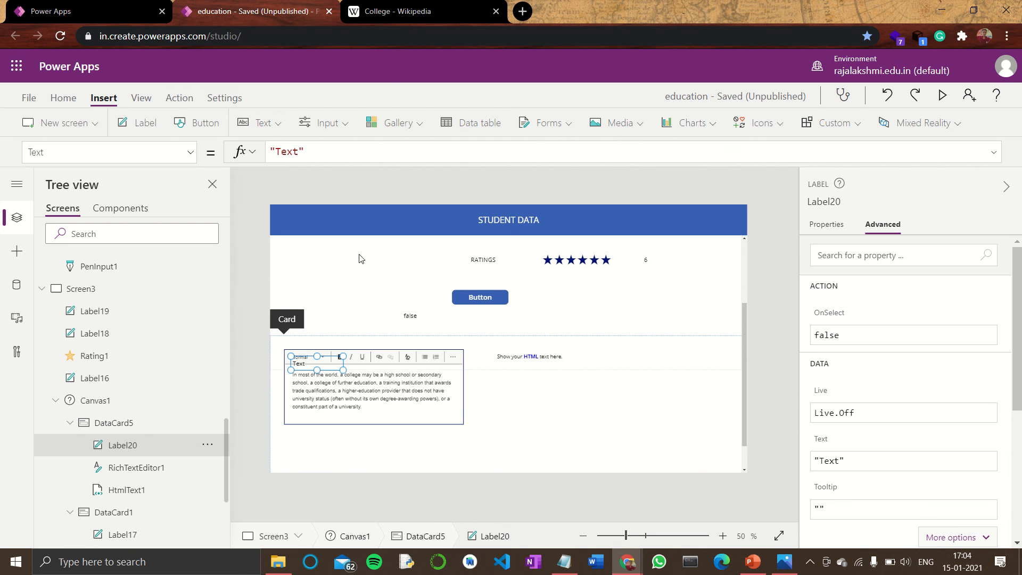
{"action": "left_click_drag", "start_coordinate": [317, 363], "coordinate": [548, 402]}
Set the new label's Text to RichTextEditor1.HtmlText and enlarge the label to fit the whole paragraph
{"action": "left_click_drag", "start_coordinate": [305, 151], "coordinate": [259, 158]}
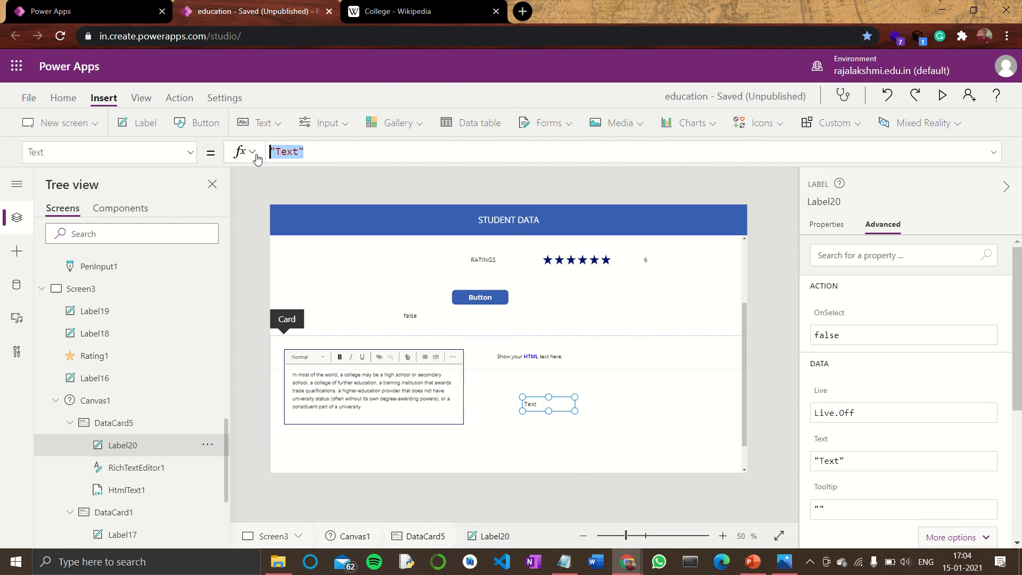
{"action": "type", "text": "rich"}
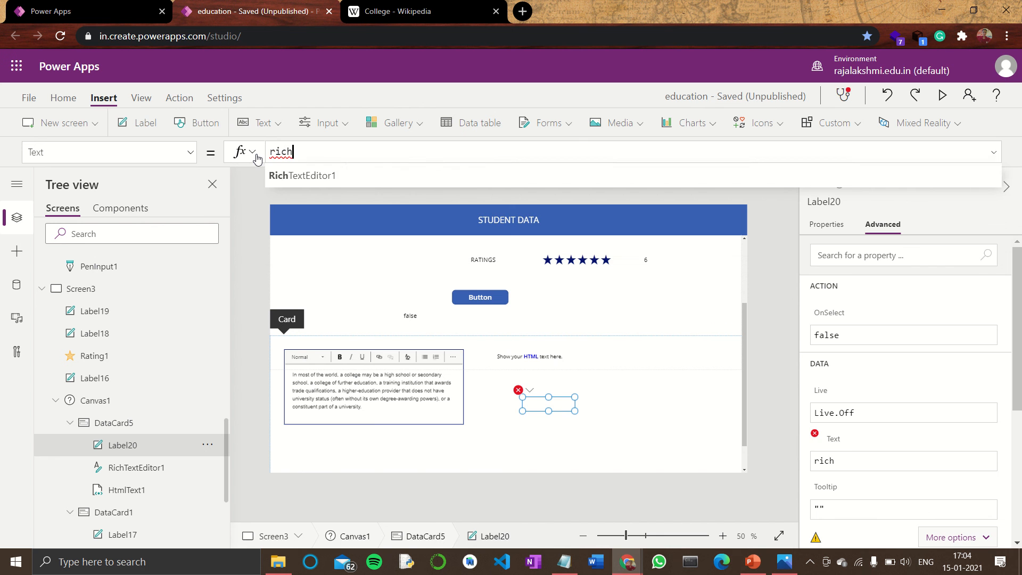
{"action": "key", "text": "Tab"}
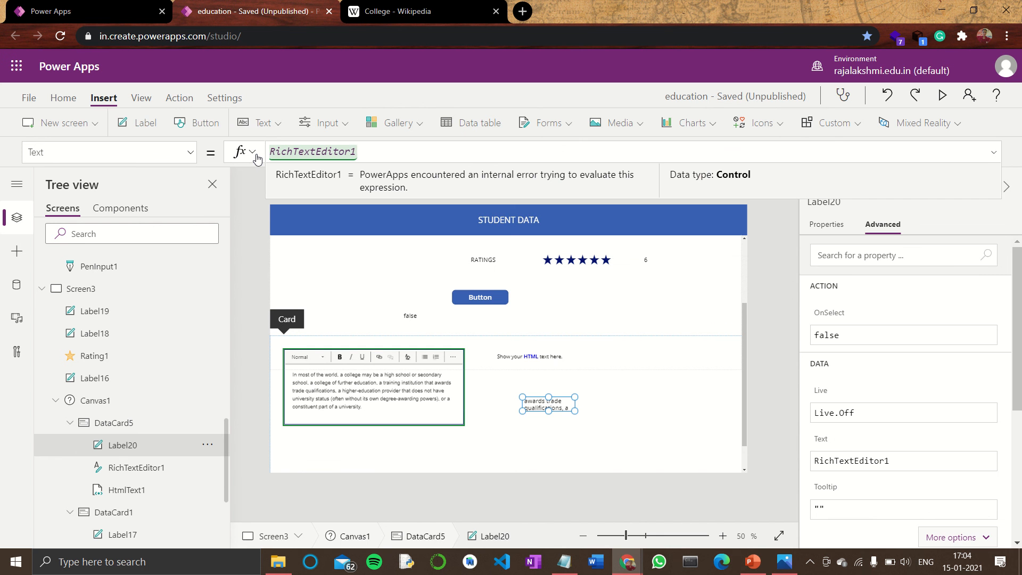
{"action": "type", "text": "."}
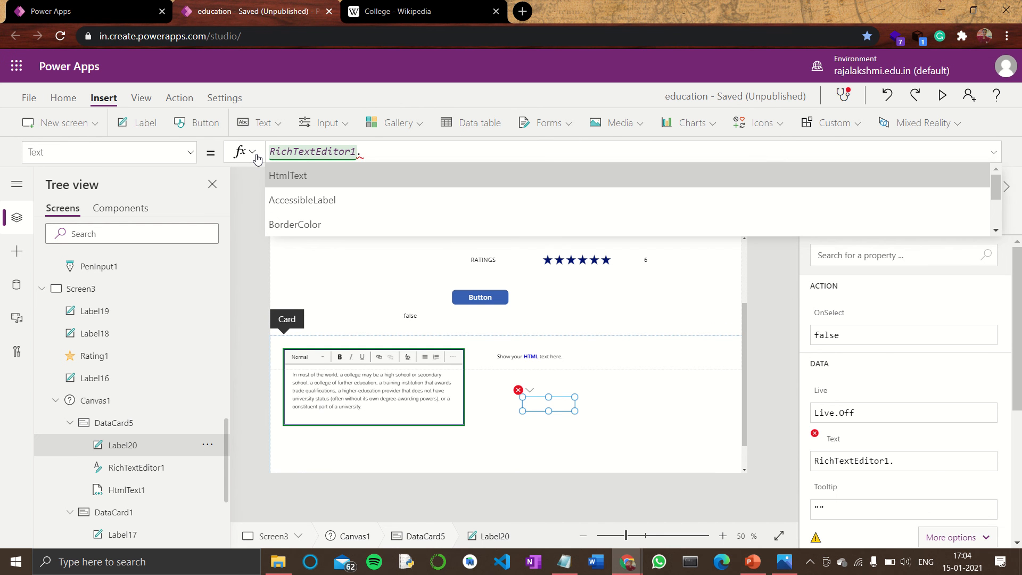
{"action": "key", "text": "Tab"}
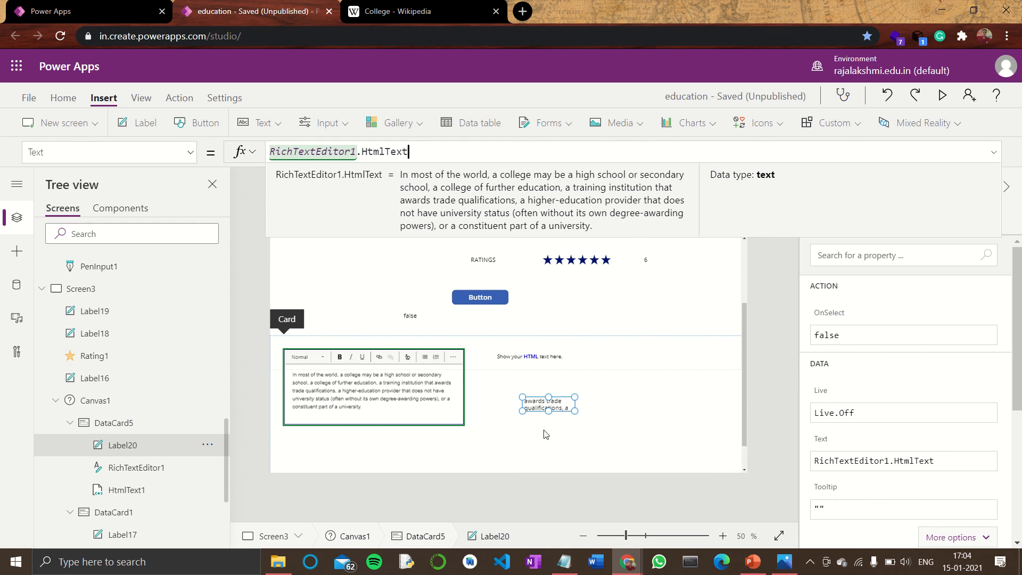
{"action": "left_click_drag", "start_coordinate": [584, 414], "coordinate": [728, 460]}
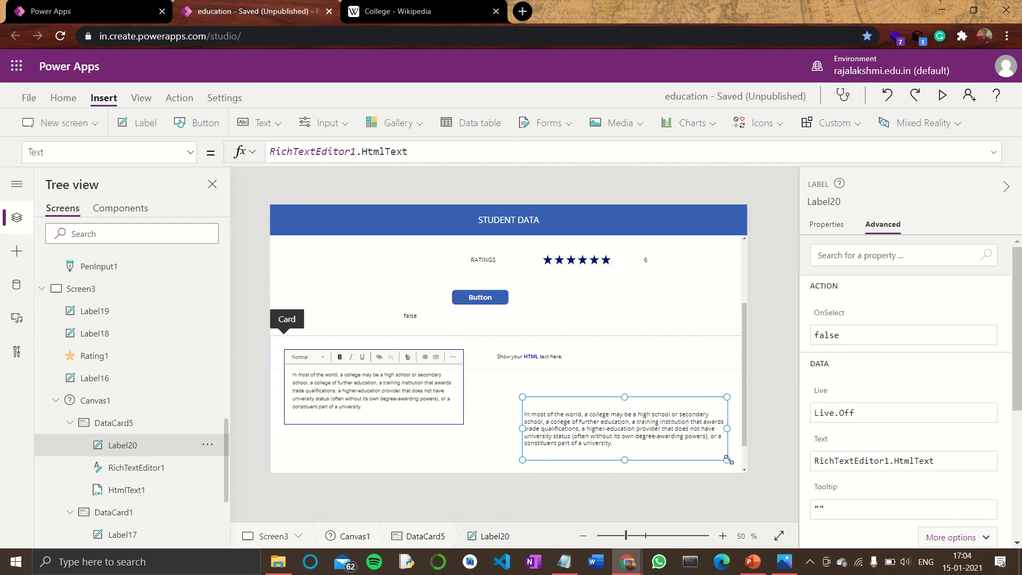
Set the HTML text control's HtmlText to RichTextEditor1.HtmlText and enlarge the control to fit the whole paragraph
{"action": "left_click", "coordinate": [531, 356]}
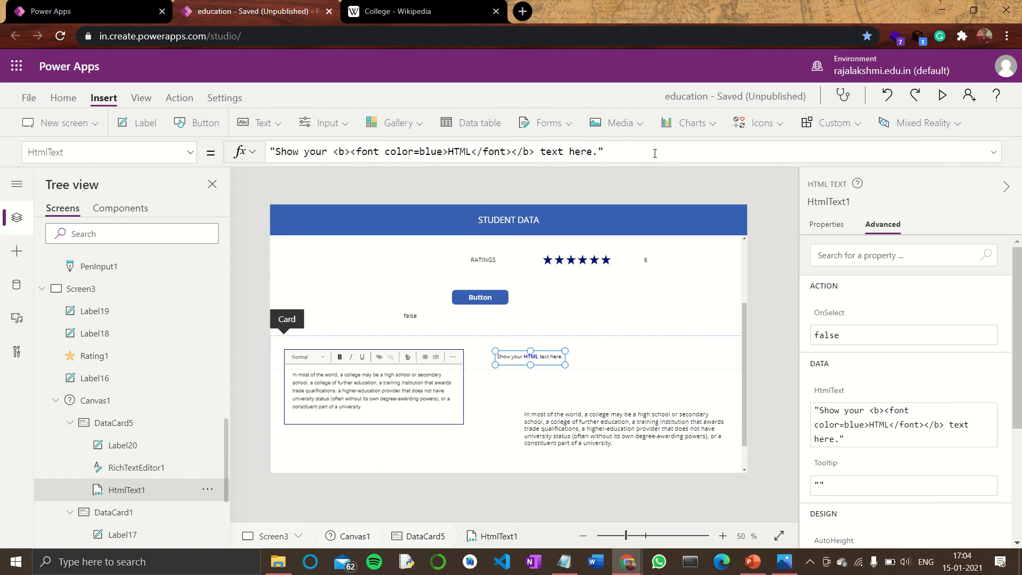
{"action": "key", "text": "ctrl+a"}
{"action": "key", "text": "BackSpace"}
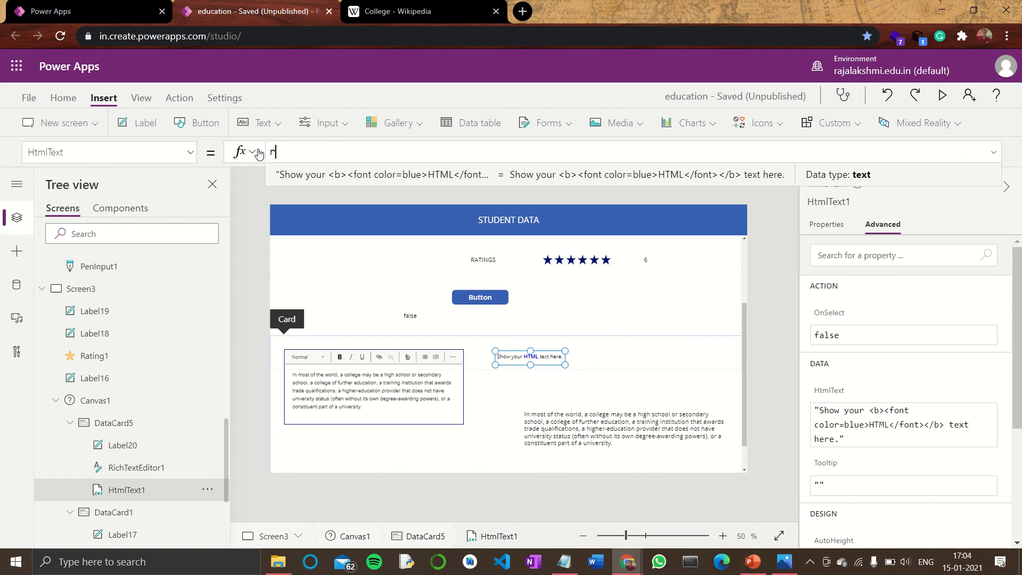
{"action": "type", "text": "rich"}
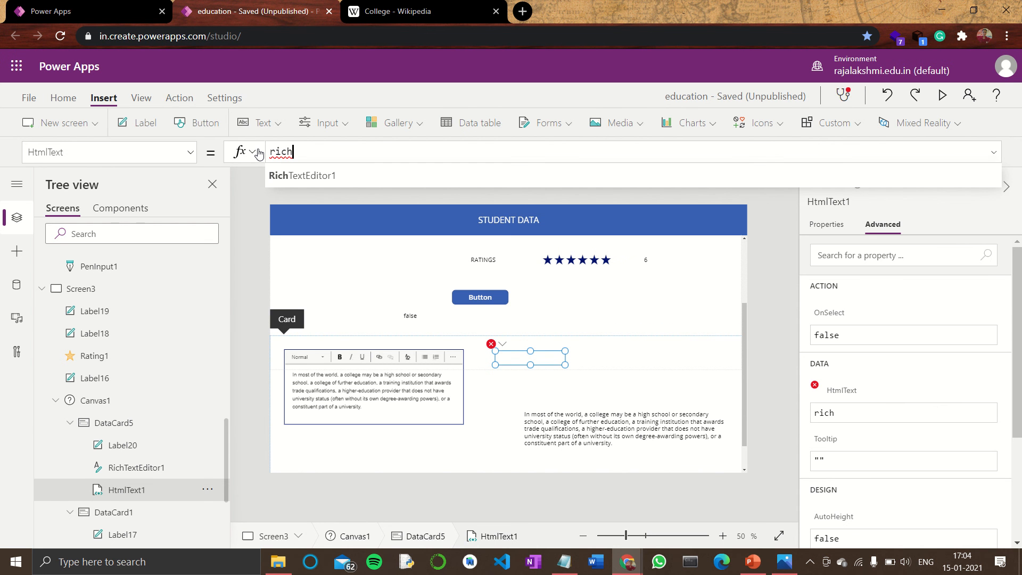
{"action": "key", "text": "Tab"}
{"action": "type", "text": ".h"}
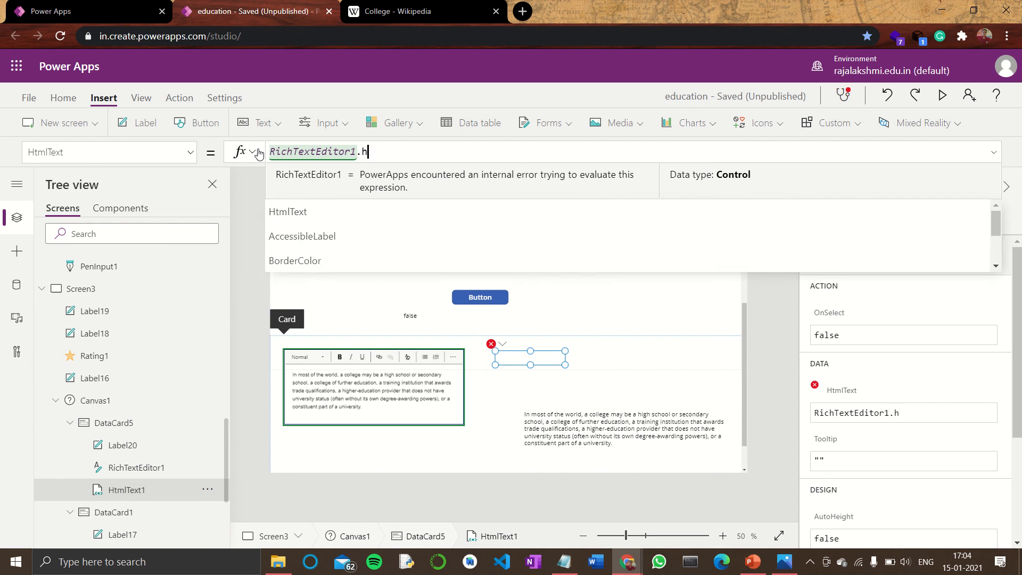
{"action": "type", "text": "tml"}
{"action": "key", "text": "Tab"}
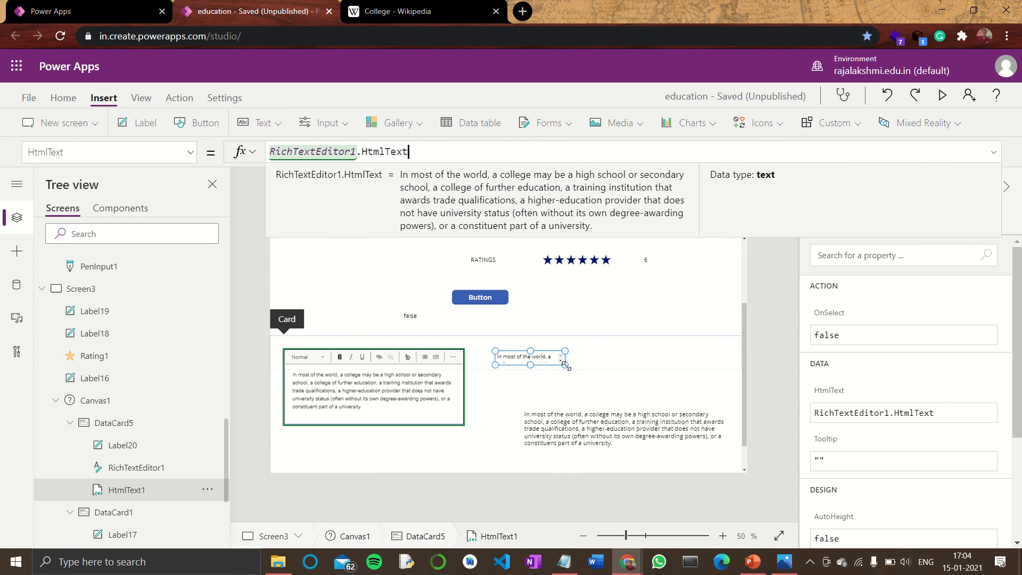
{"action": "left_click_drag", "start_coordinate": [566, 365], "coordinate": [724, 390]}
{"action": "left_click", "coordinate": [441, 447]}
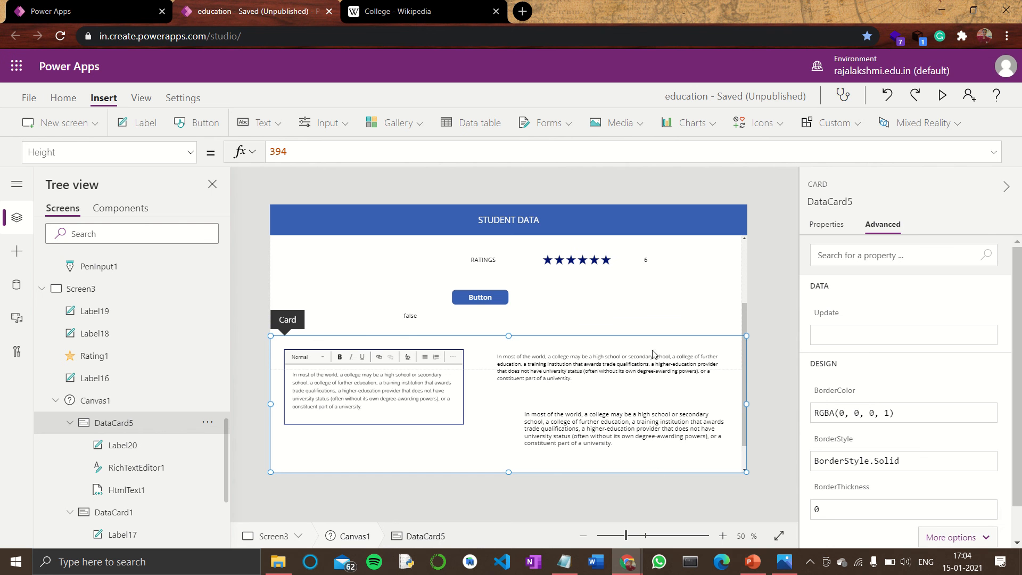
{"action": "left_click", "coordinate": [343, 396]}
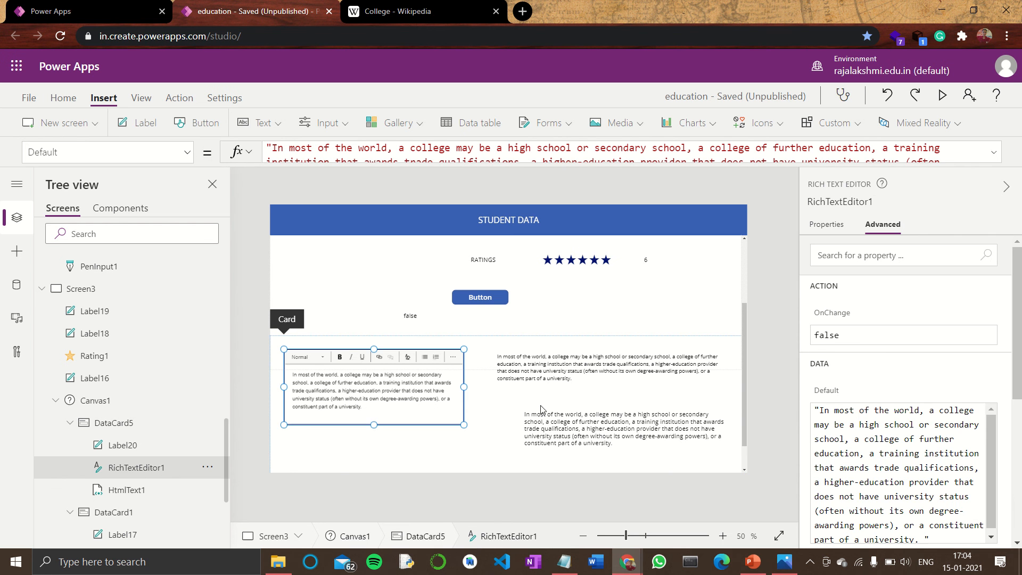
{"action": "left_click", "coordinate": [473, 439]}
{"action": "left_click_drag", "start_coordinate": [744, 320], "coordinate": [750, 343]}
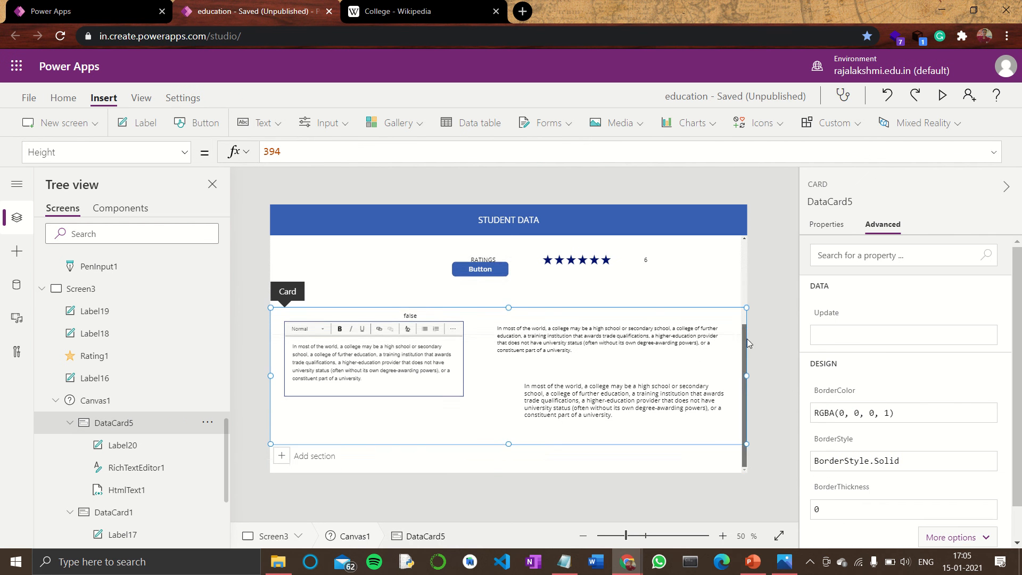
{"action": "left_click", "coordinate": [748, 357]}
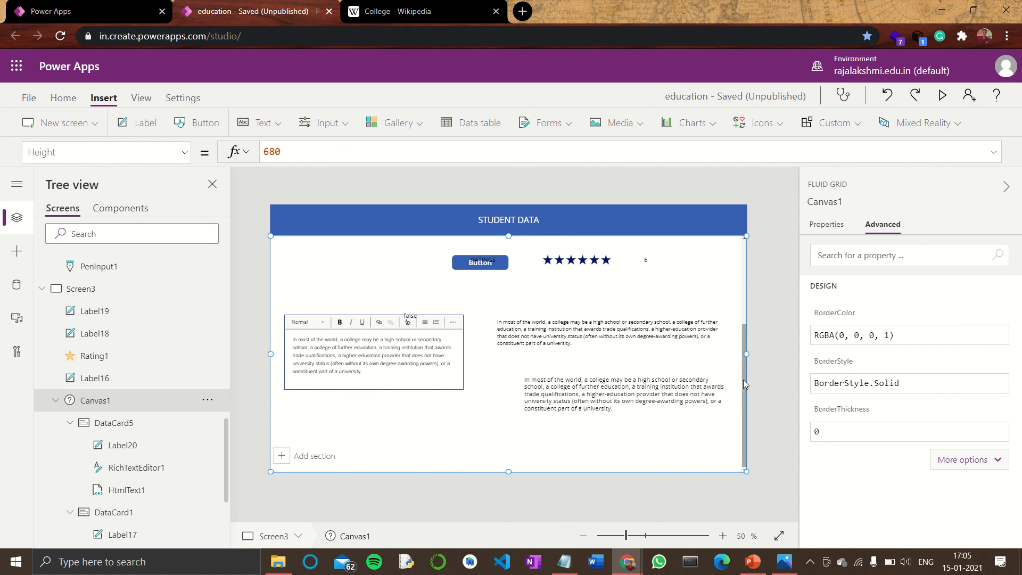
{"action": "scroll", "coordinate": [633, 359], "scroll_direction": "up", "scroll_amount": 3}
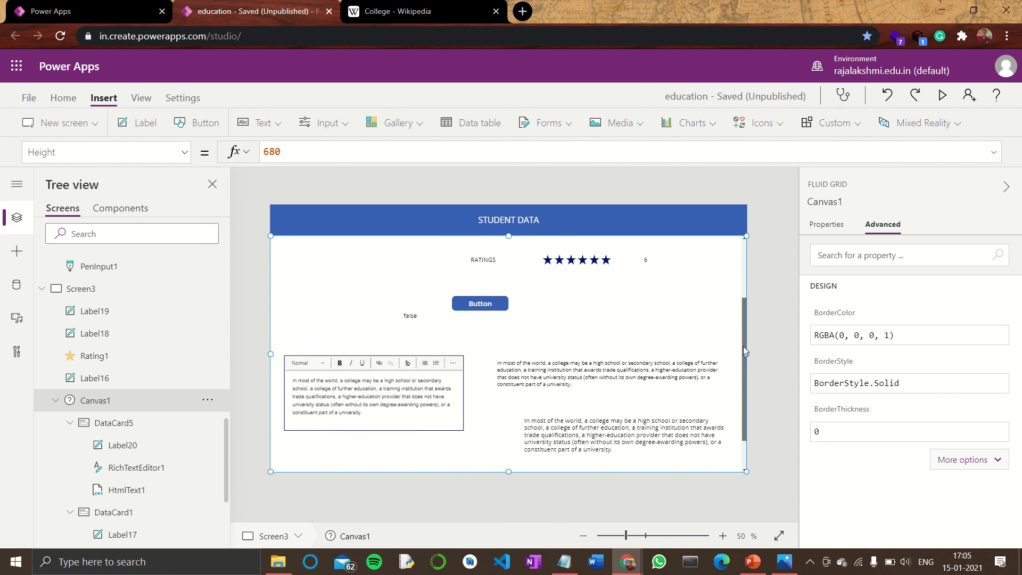
Add a new blank screen to the app
{"action": "left_click", "coordinate": [54, 127]}
{"action": "left_click", "coordinate": [60, 179]}
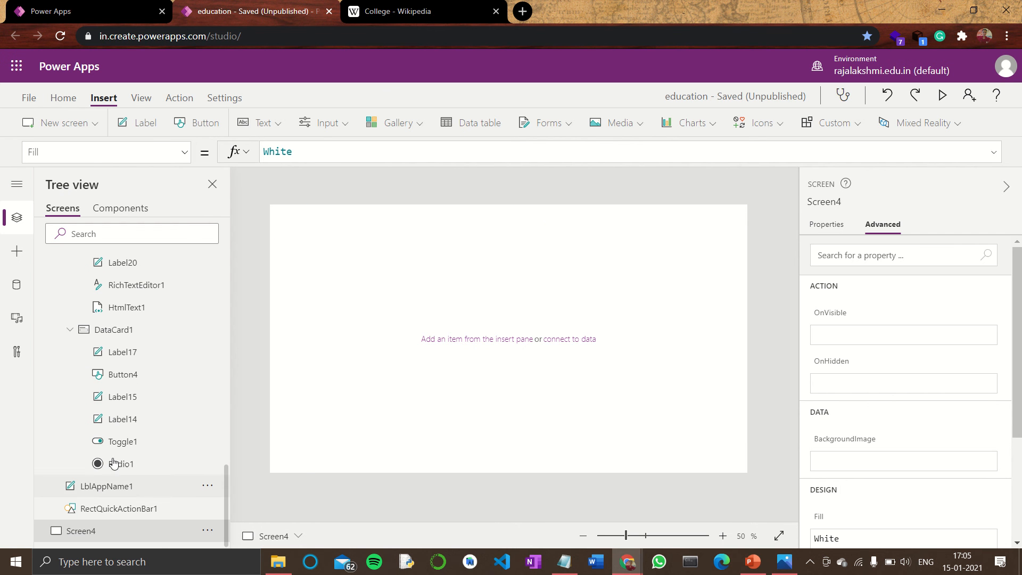
Return to the STUDENT DATA screen, Screen3
{"action": "scroll", "coordinate": [87, 461], "scroll_direction": "up", "scroll_amount": 3}
{"action": "left_click", "coordinate": [79, 293]}
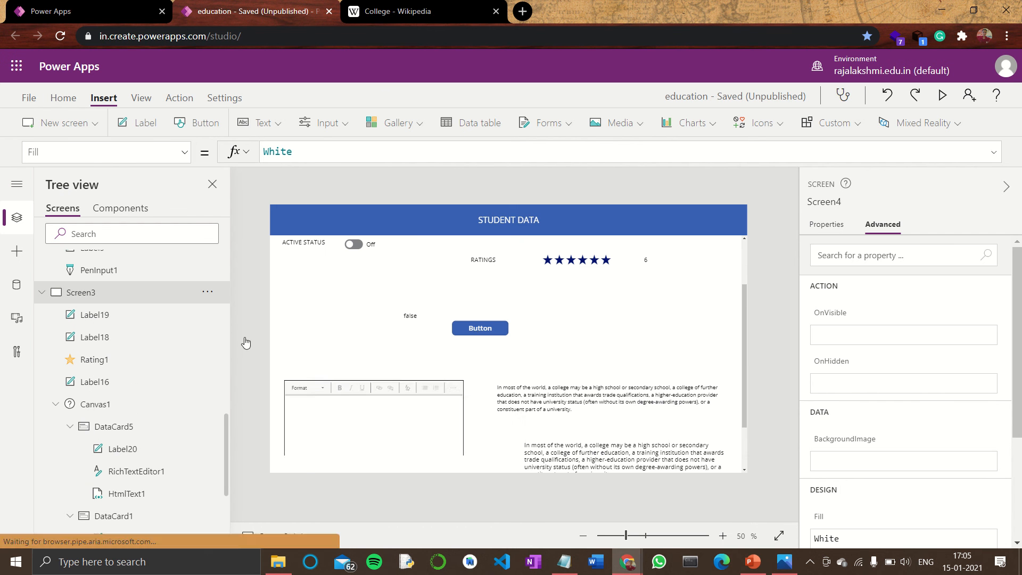
{"action": "left_click", "coordinate": [476, 329]}
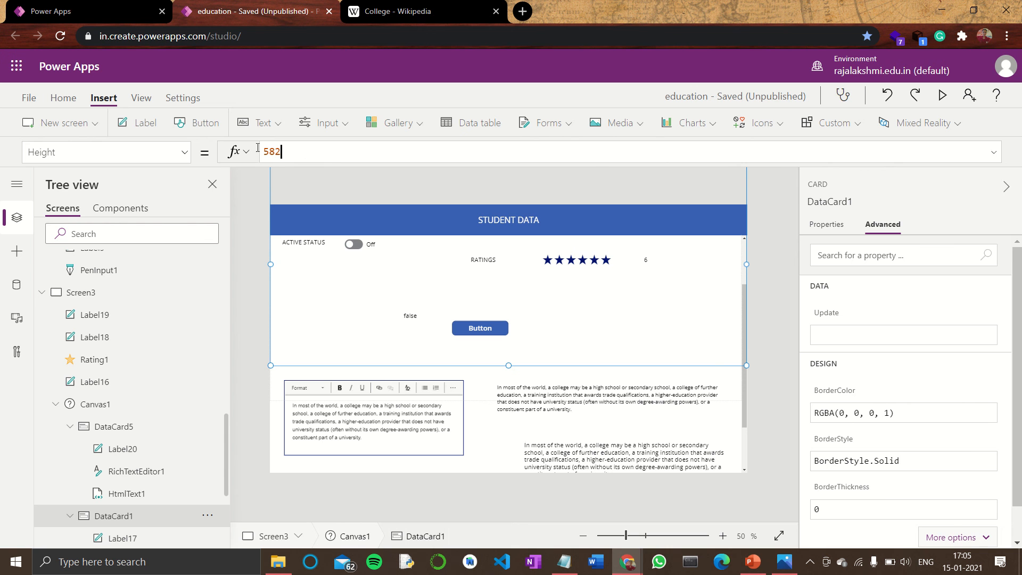
{"action": "left_click_drag", "start_coordinate": [258, 148], "coordinate": [226, 150]}
{"action": "type", "text": "an"}
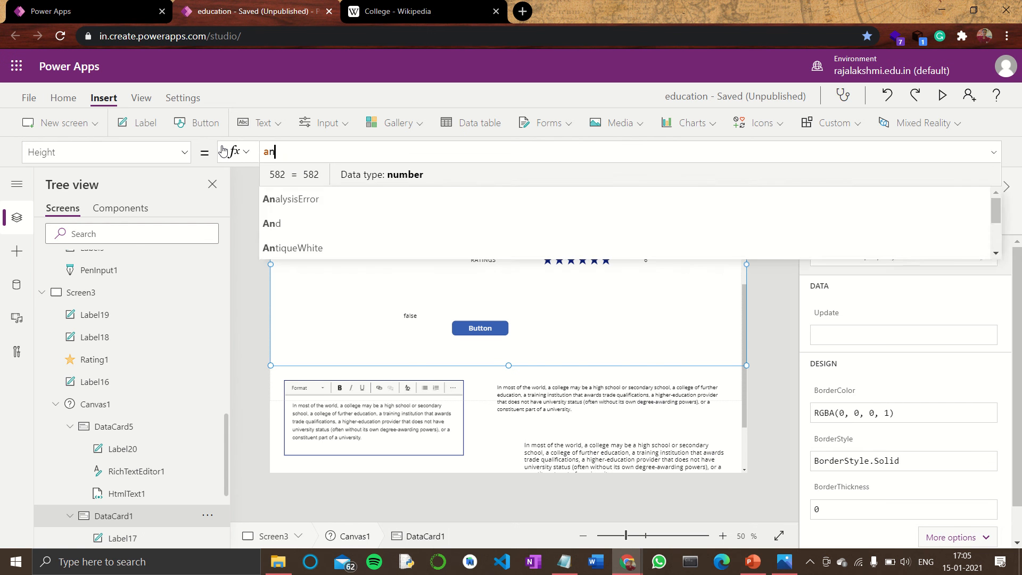
{"action": "key", "text": "BackSpace"}
{"action": "key", "text": "BackSpace"}
{"action": "type", "text": "navi"}
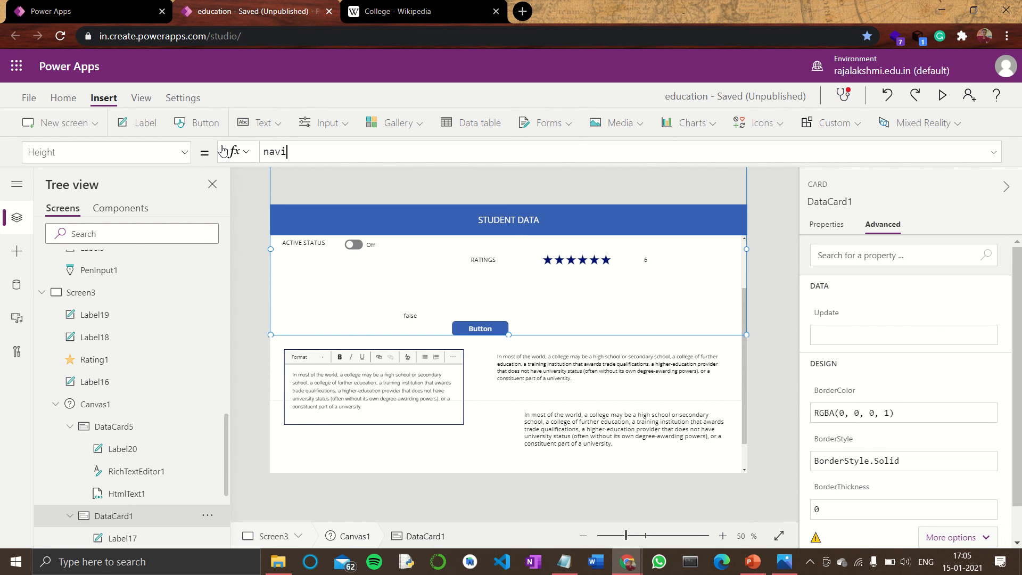
{"action": "type", "text": "ga"}
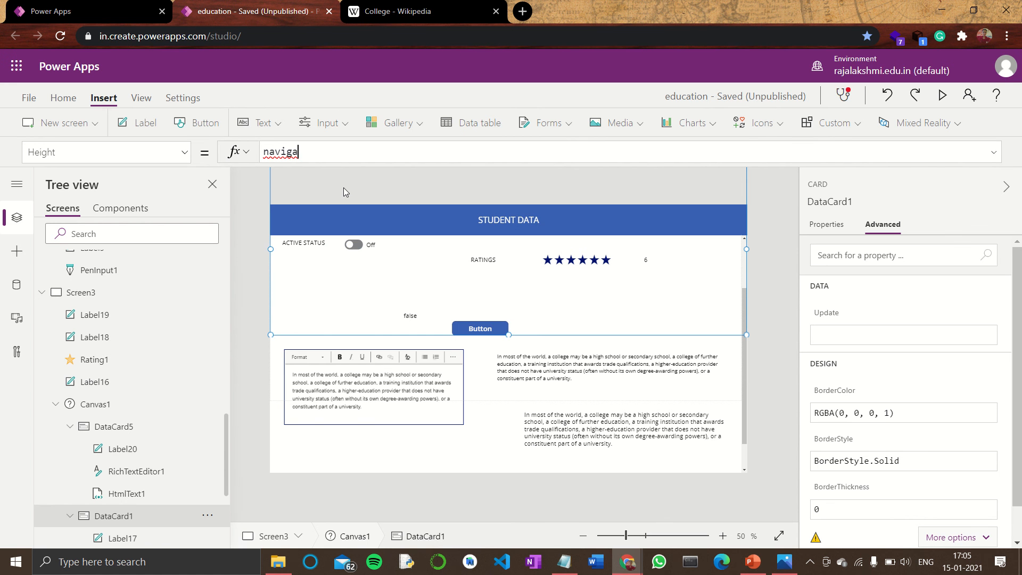
{"action": "key", "text": "ctrl+z"}
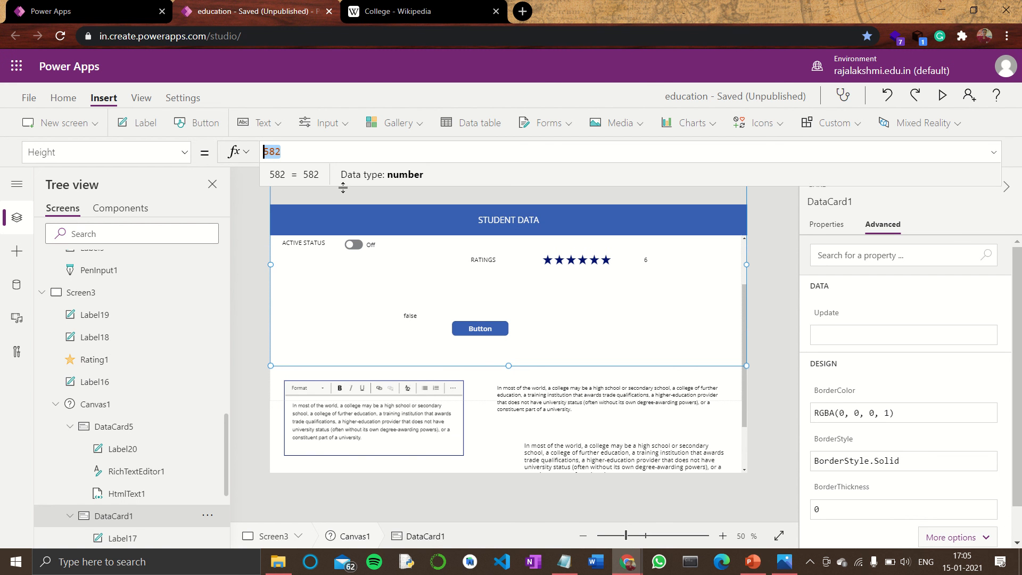
Set the OnSelect formula of the button in DataCard1 to Navigate(Screen4, Fade)
{"action": "left_click", "coordinate": [466, 334]}
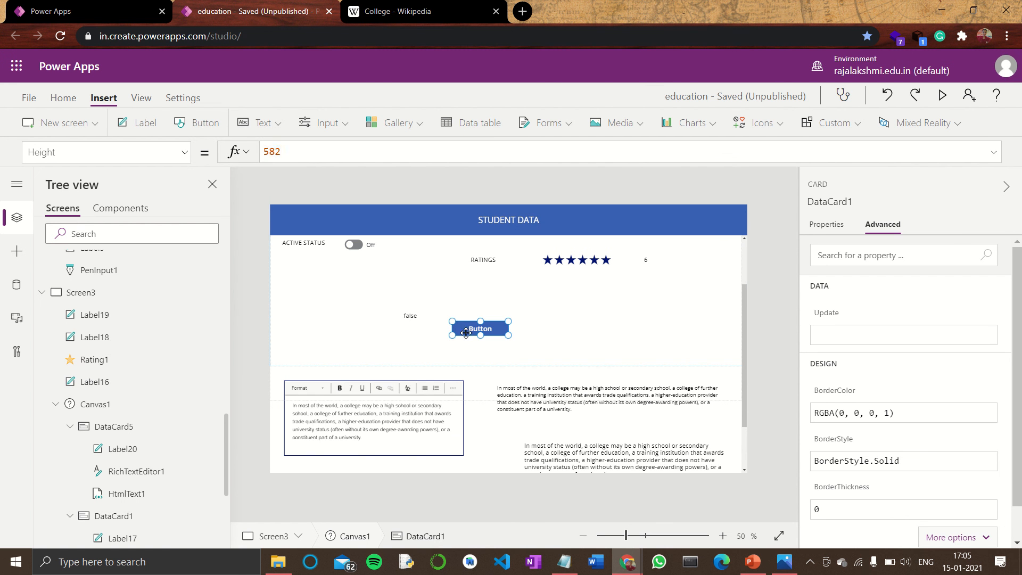
{"action": "double_click", "coordinate": [292, 152]}
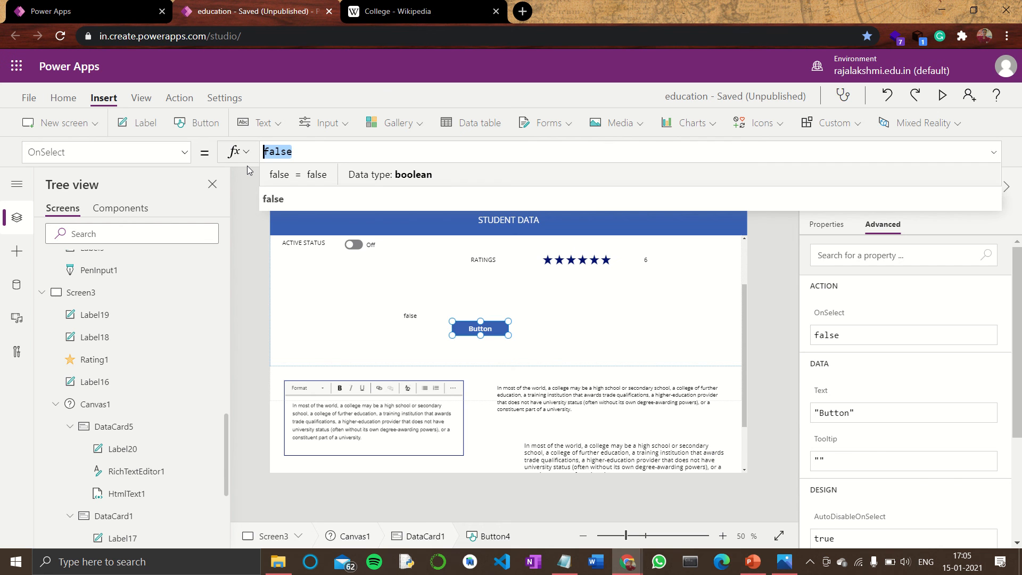
{"action": "type", "text": "naviga"}
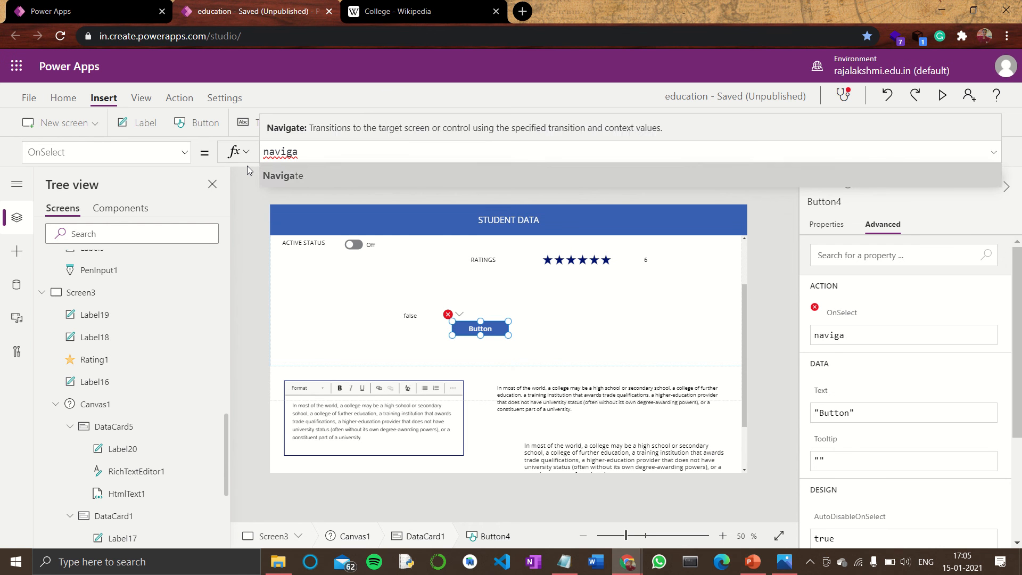
{"action": "key", "text": "Tab"}
{"action": "type", "text": "sc"}
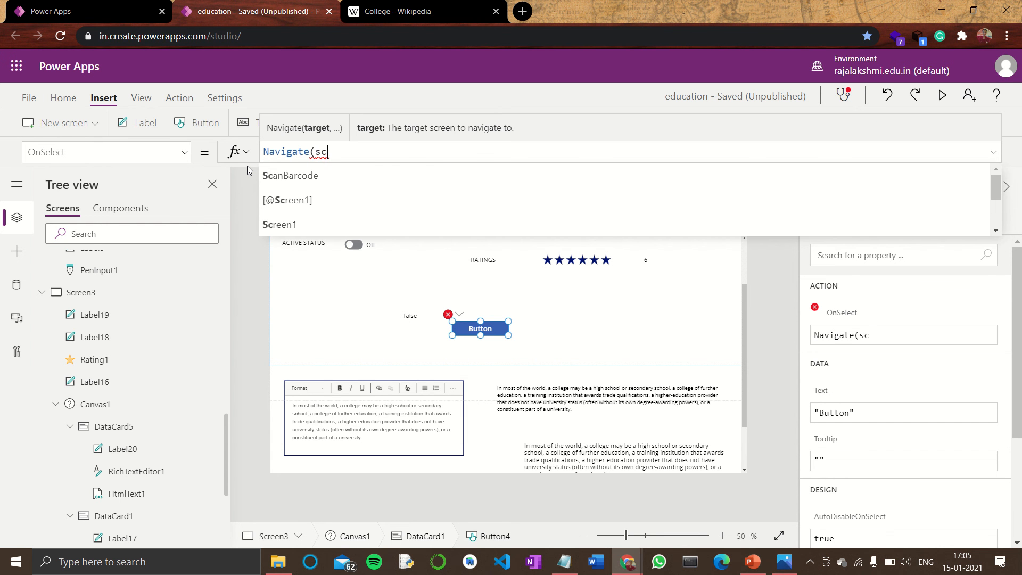
{"action": "type", "text": "reen4"}
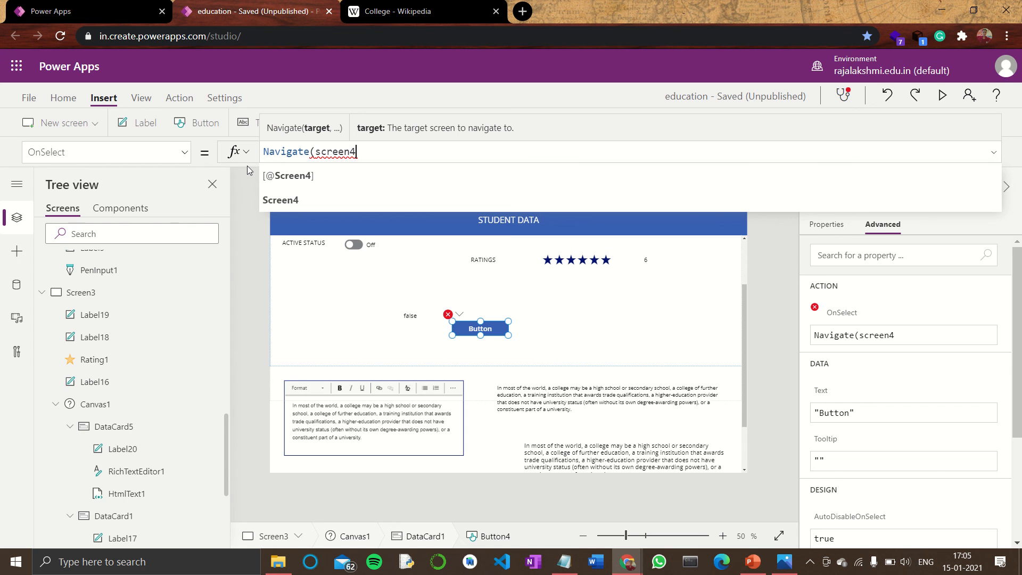
{"action": "key", "text": "Down"}
{"action": "key", "text": "Tab"}
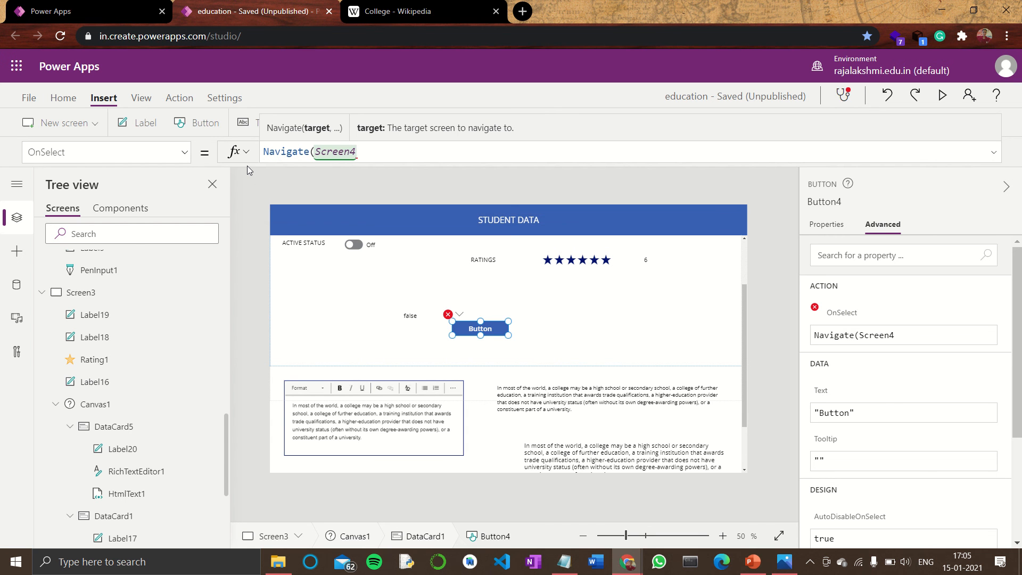
{"action": "type", "text": ", fade"}
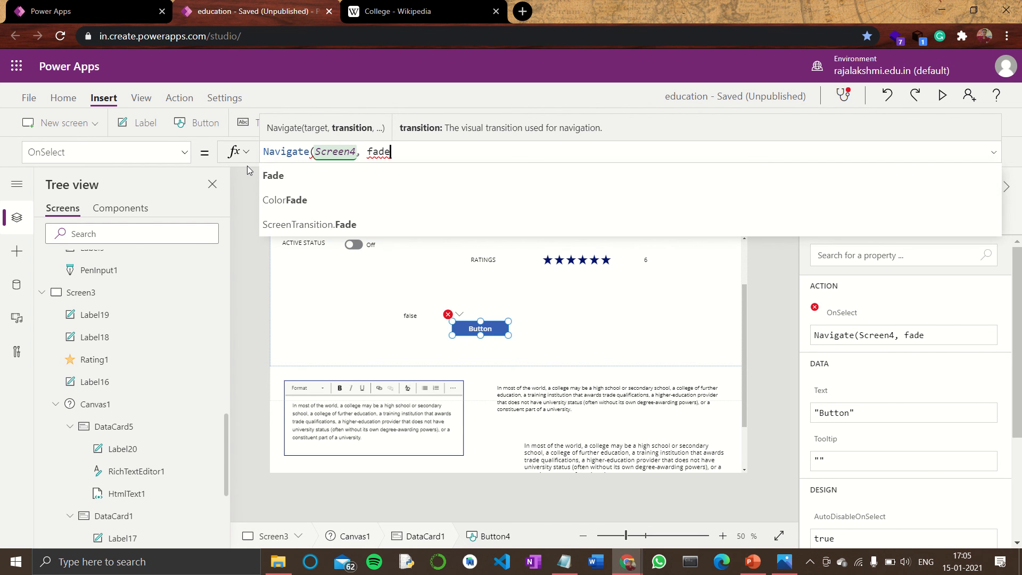
{"action": "key", "text": "Tab"}
{"action": "type", "text": ")"}
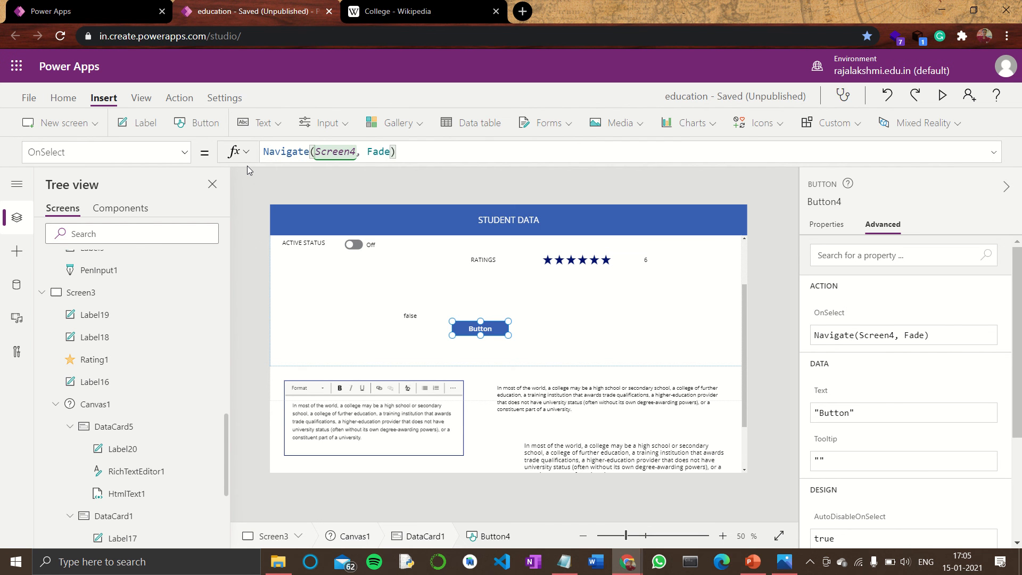
{"action": "left_click", "coordinate": [491, 453]}
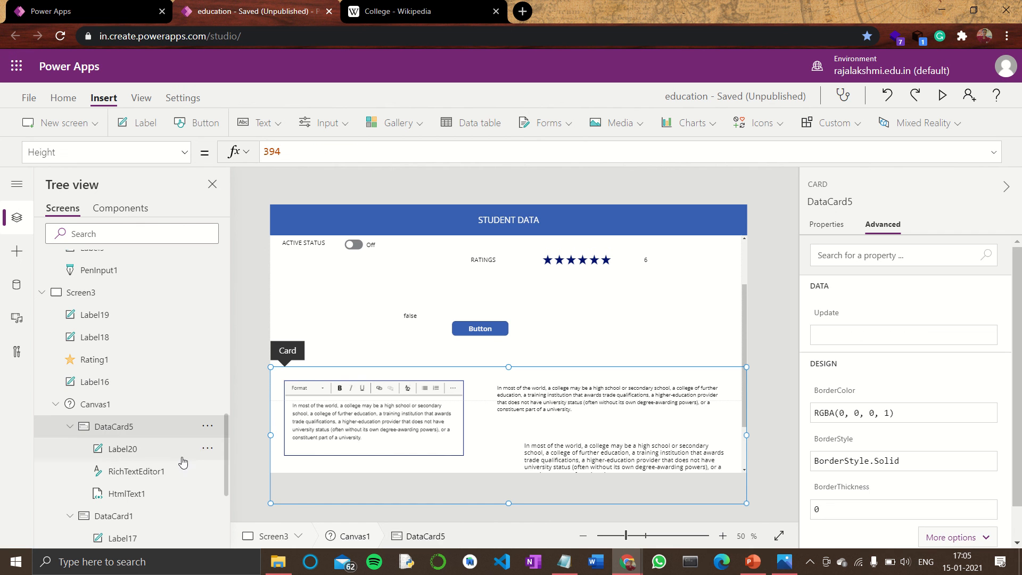
Insert a slider on the blank Screen4
{"action": "left_click_drag", "start_coordinate": [228, 447], "coordinate": [224, 527]}
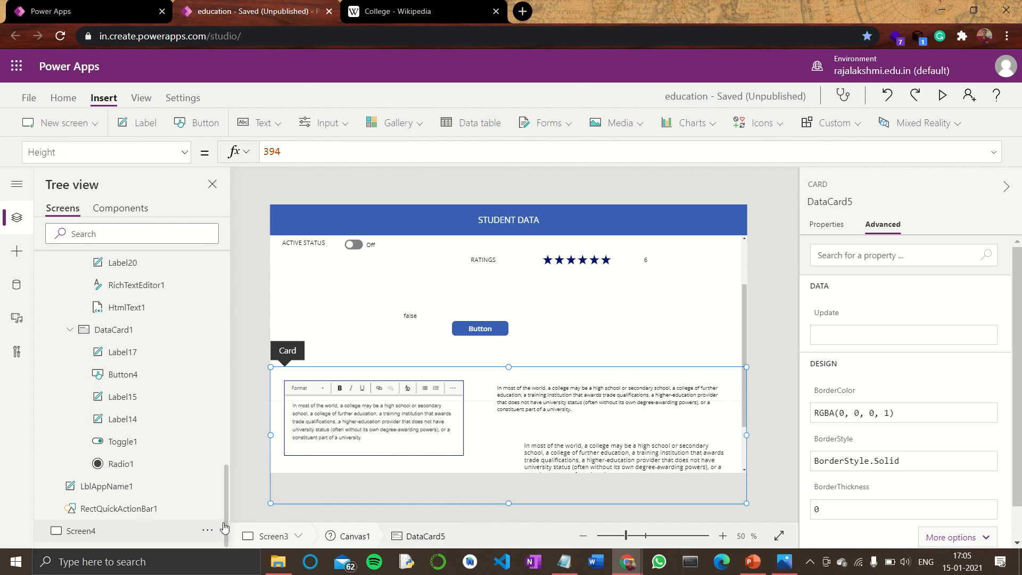
{"action": "left_click", "coordinate": [139, 531]}
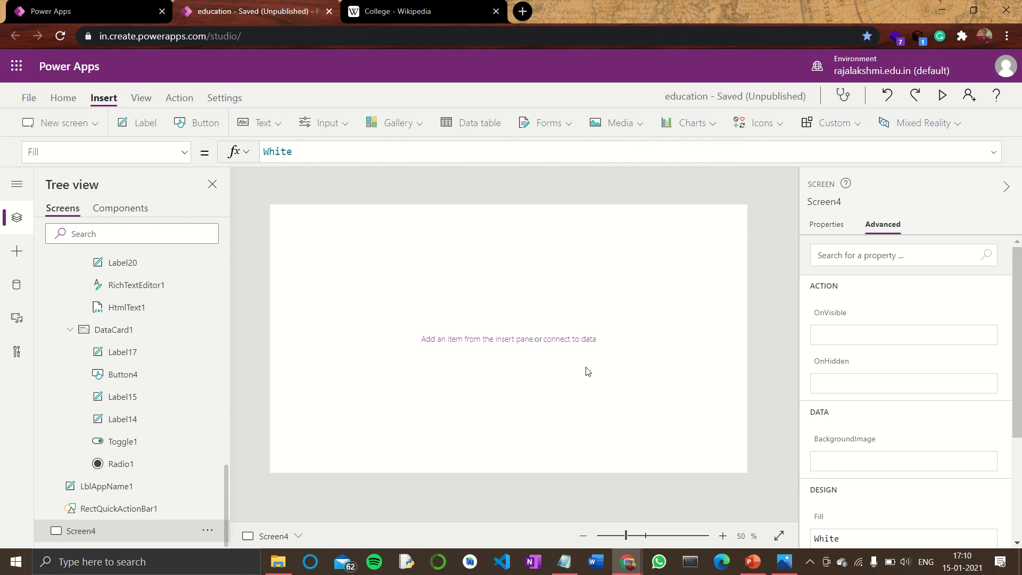
{"action": "left_click", "coordinate": [307, 124]}
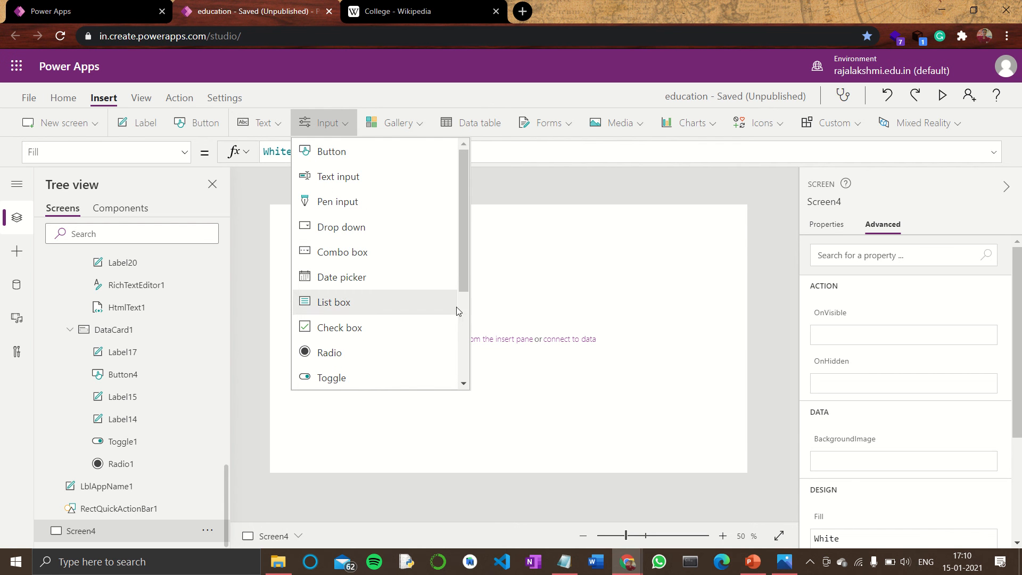
{"action": "left_click_drag", "start_coordinate": [463, 276], "coordinate": [468, 384]}
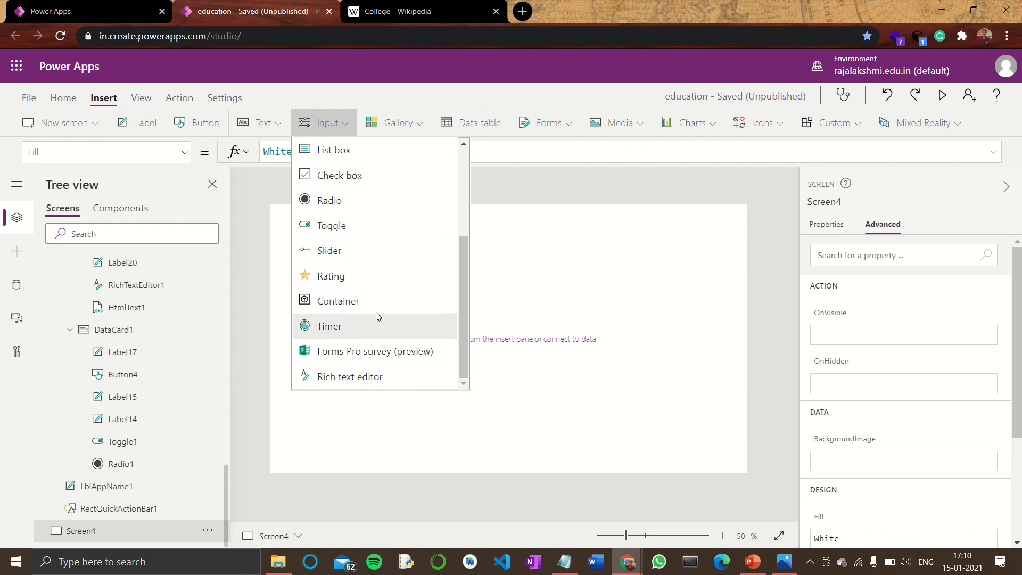
{"action": "left_click", "coordinate": [347, 249]}
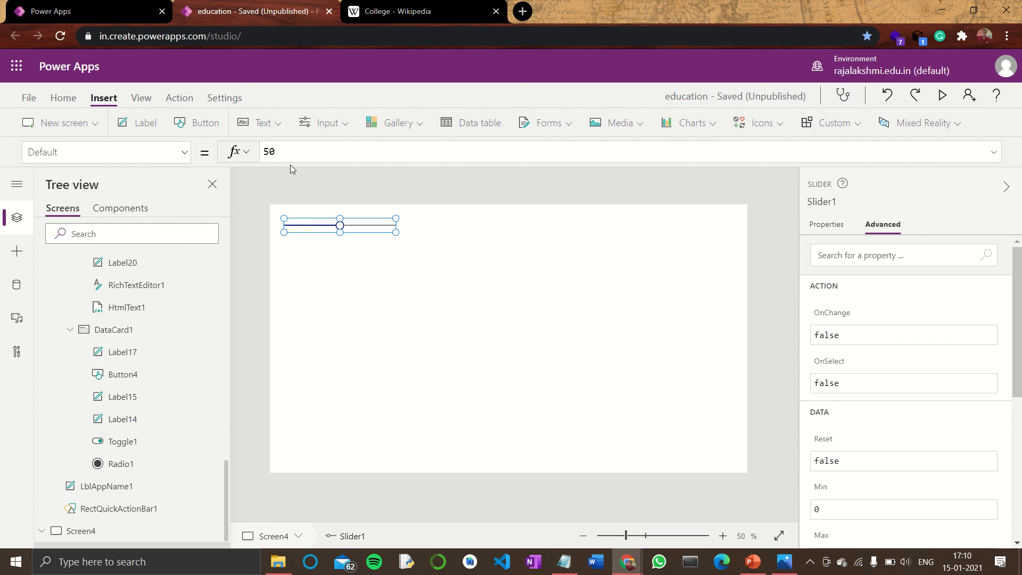
Insert a timer on Screen4 and place it below the slider
{"action": "left_click", "coordinate": [261, 122]}
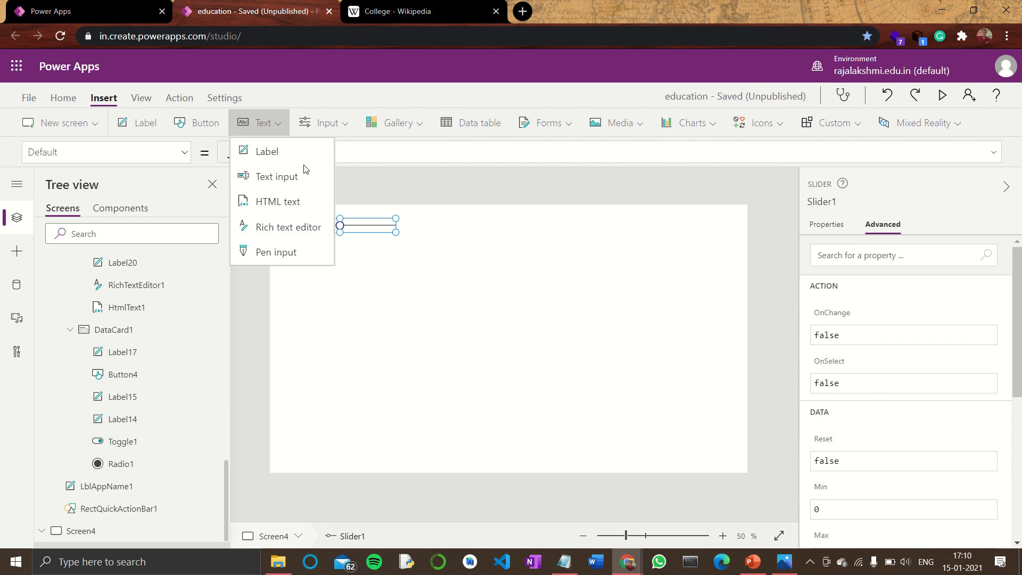
{"action": "left_click", "coordinate": [322, 131]}
{"action": "scroll", "coordinate": [461, 226], "scroll_direction": "down", "scroll_amount": 3}
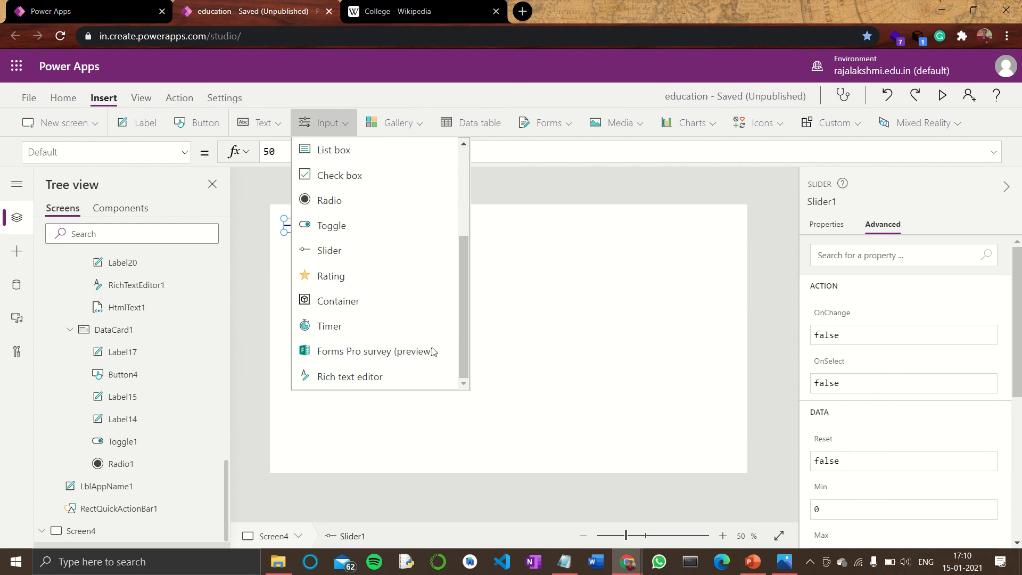
{"action": "left_click", "coordinate": [379, 327]}
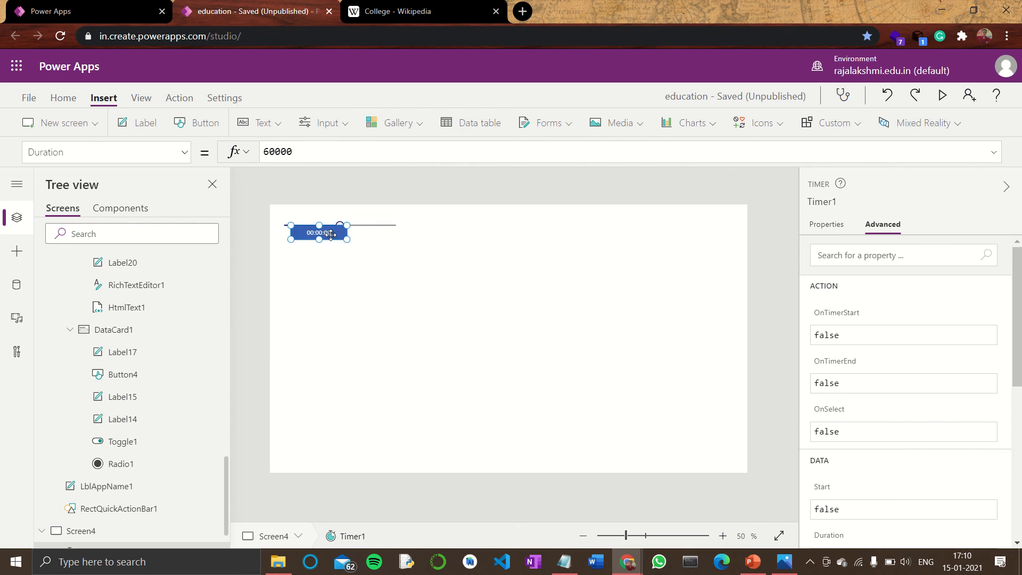
{"action": "left_click_drag", "start_coordinate": [331, 234], "coordinate": [351, 281]}
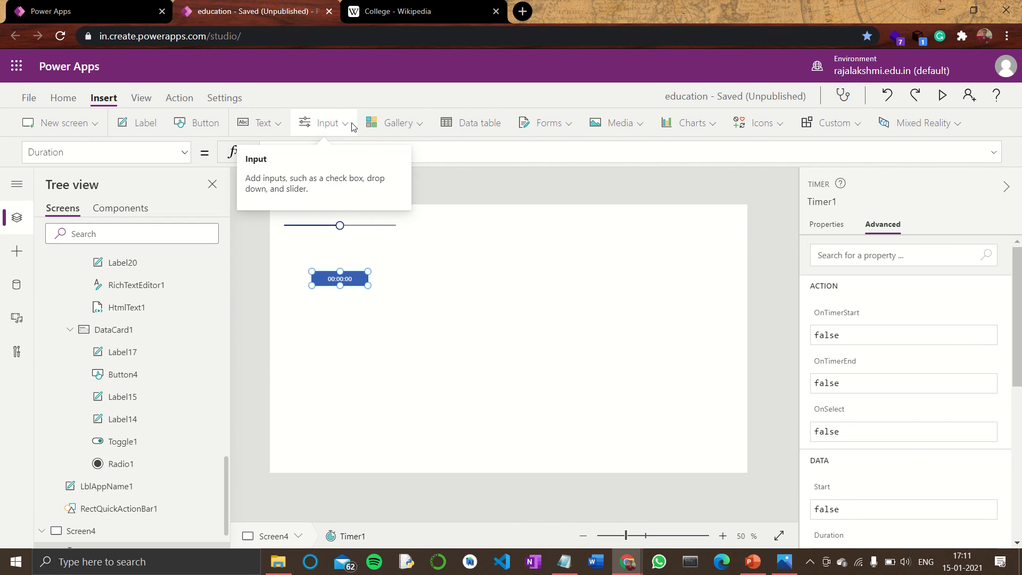
Insert a label to the right of the slider and set its Text to Slider1.Value
{"action": "left_click", "coordinate": [509, 317]}
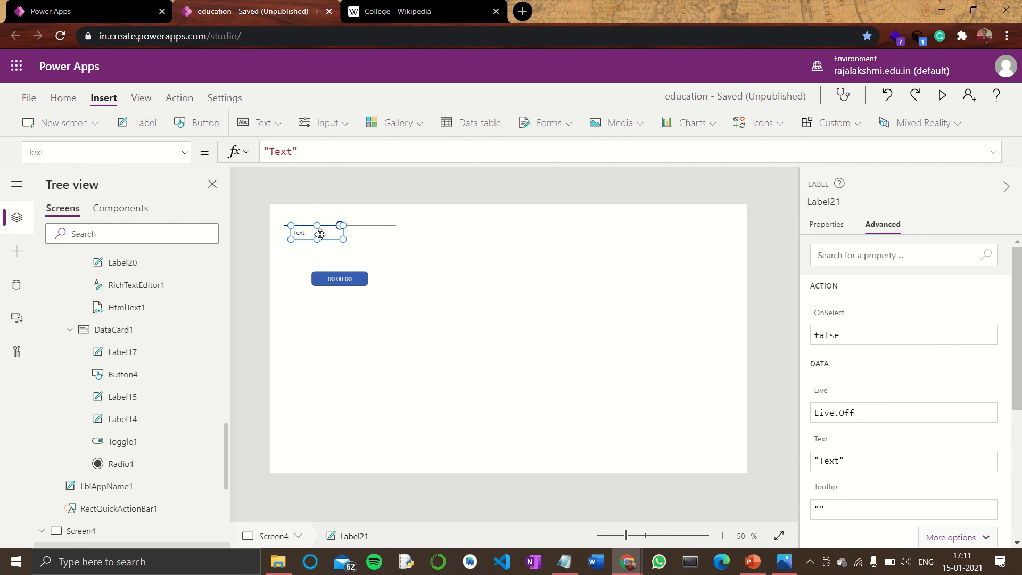
{"action": "left_click_drag", "start_coordinate": [317, 227], "coordinate": [507, 230]}
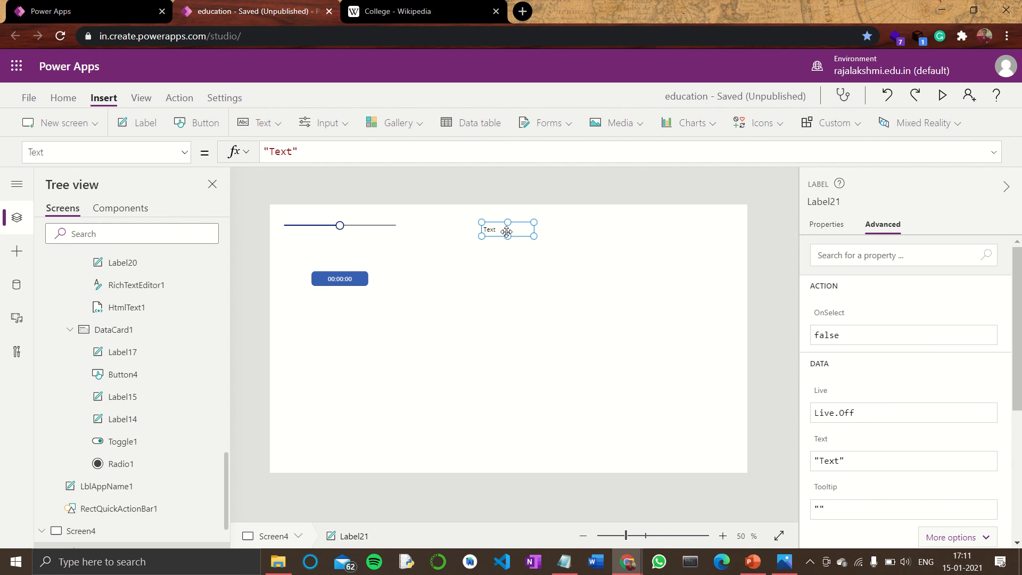
{"action": "triple_click", "coordinate": [306, 150]}
{"action": "type", "text": "sli"}
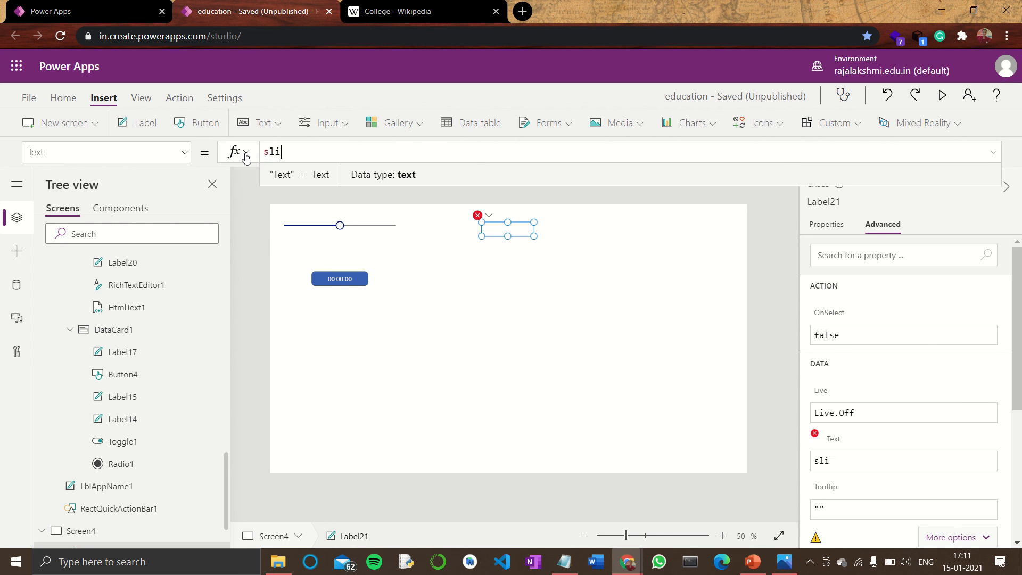
{"action": "type", "text": "de"}
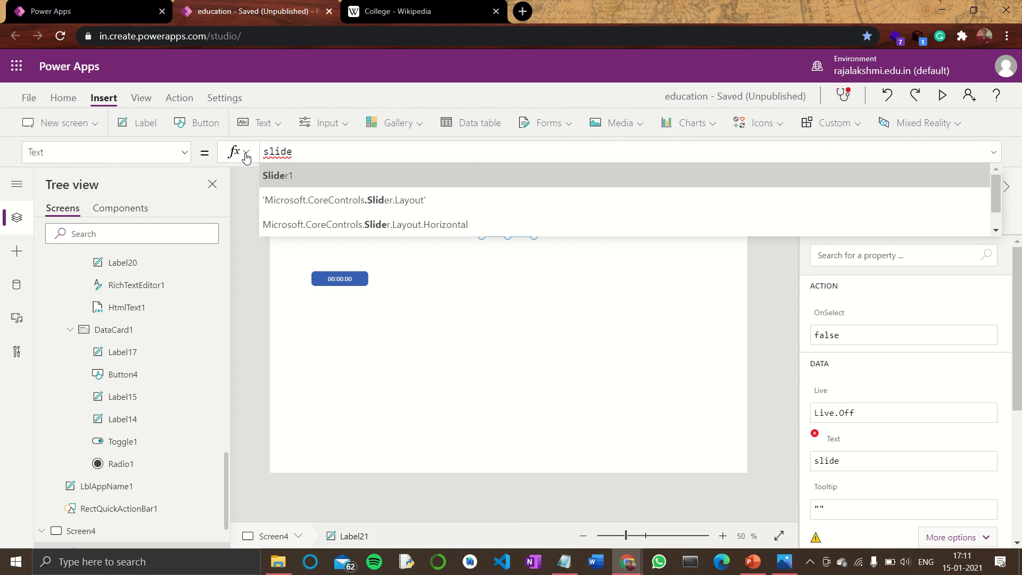
{"action": "key", "text": "Tab"}
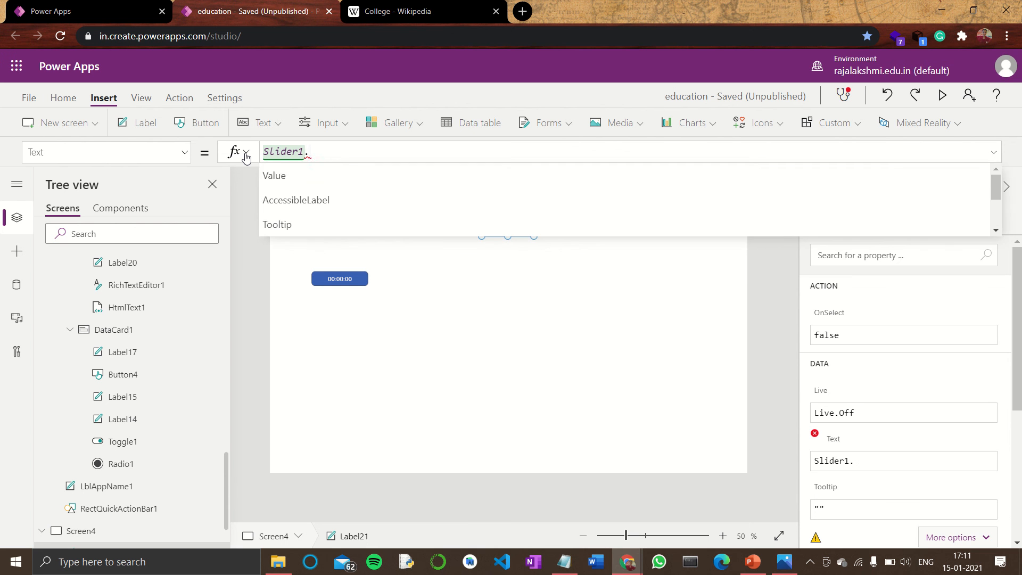
{"action": "key", "text": "Tab"}
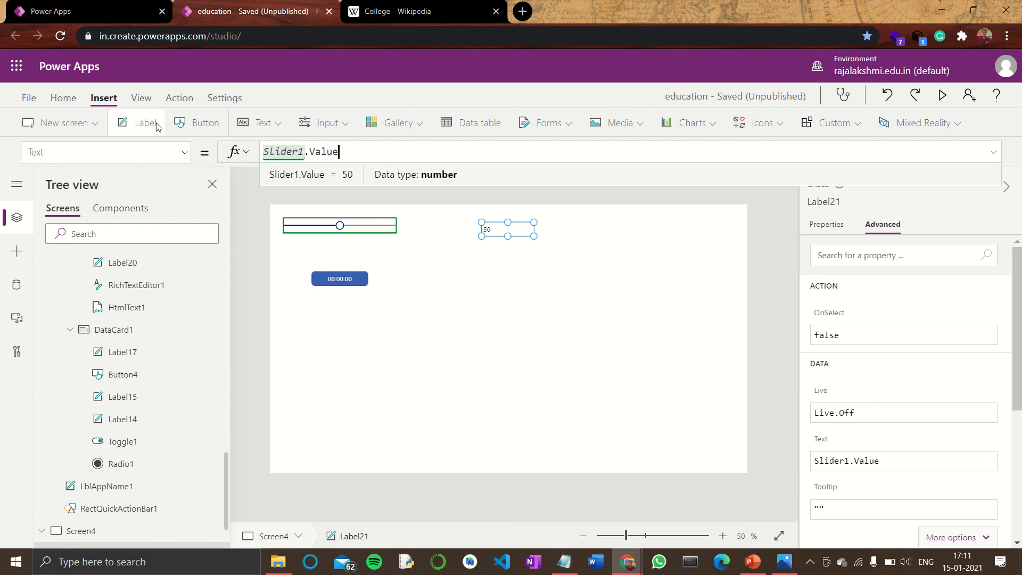
Insert a label to the right of the timer and set its Text to Timer1.Value
{"action": "left_click", "coordinate": [141, 123]}
{"action": "left_click_drag", "start_coordinate": [298, 233], "coordinate": [474, 280]}
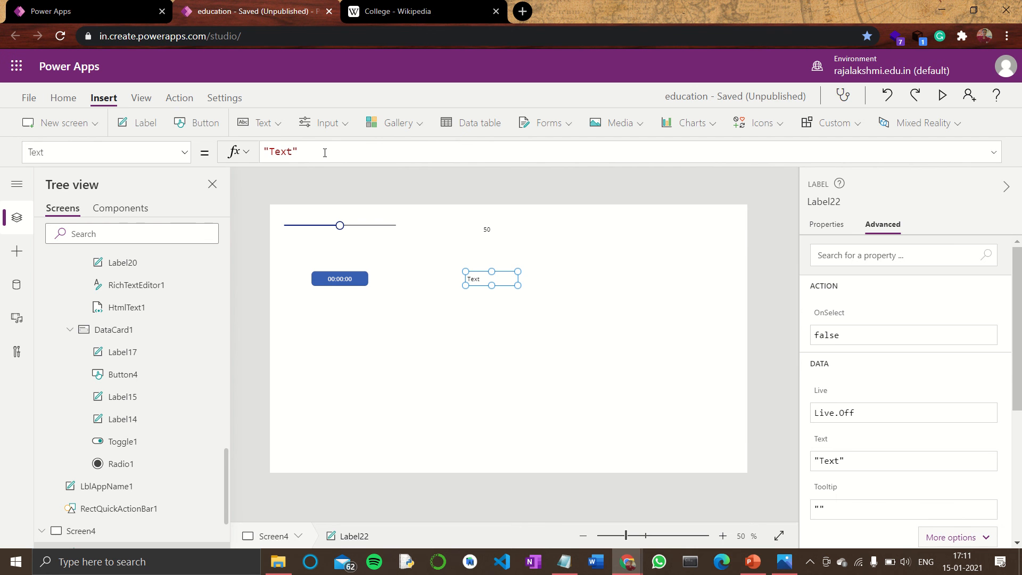
{"action": "left_click_drag", "start_coordinate": [325, 152], "coordinate": [241, 156]}
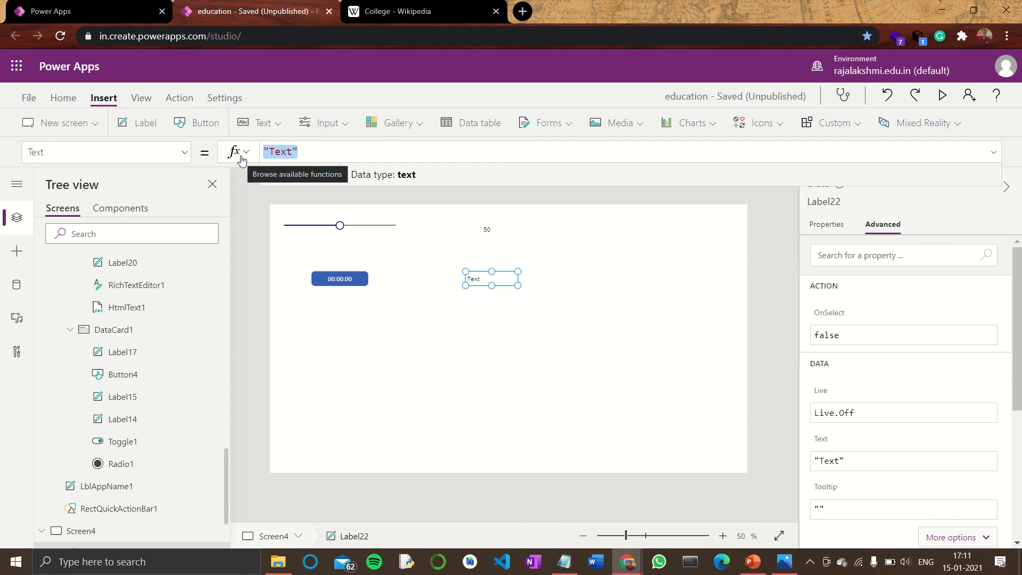
{"action": "type", "text": "tim"}
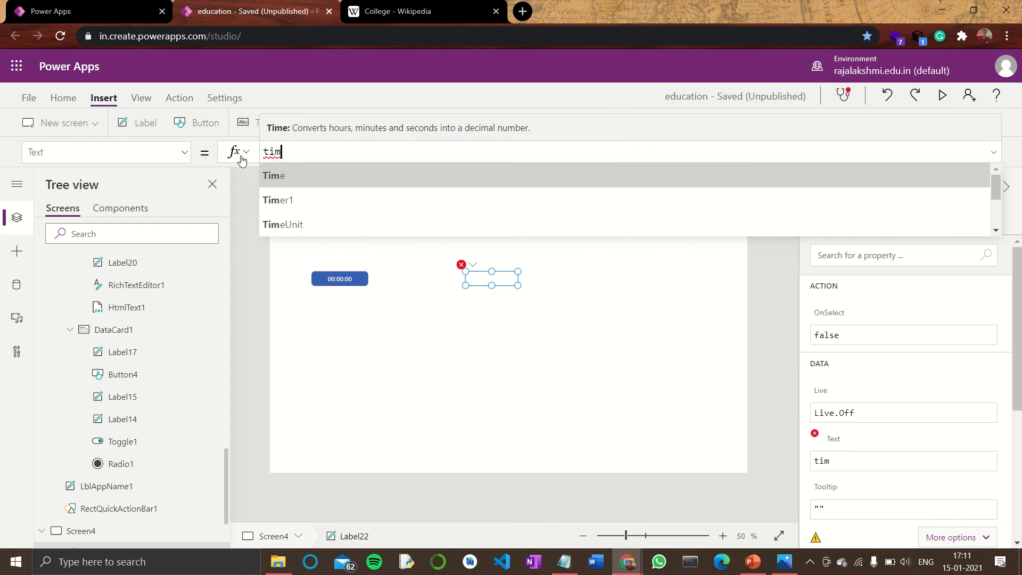
{"action": "key", "text": "Down"}
{"action": "key", "text": "Return"}
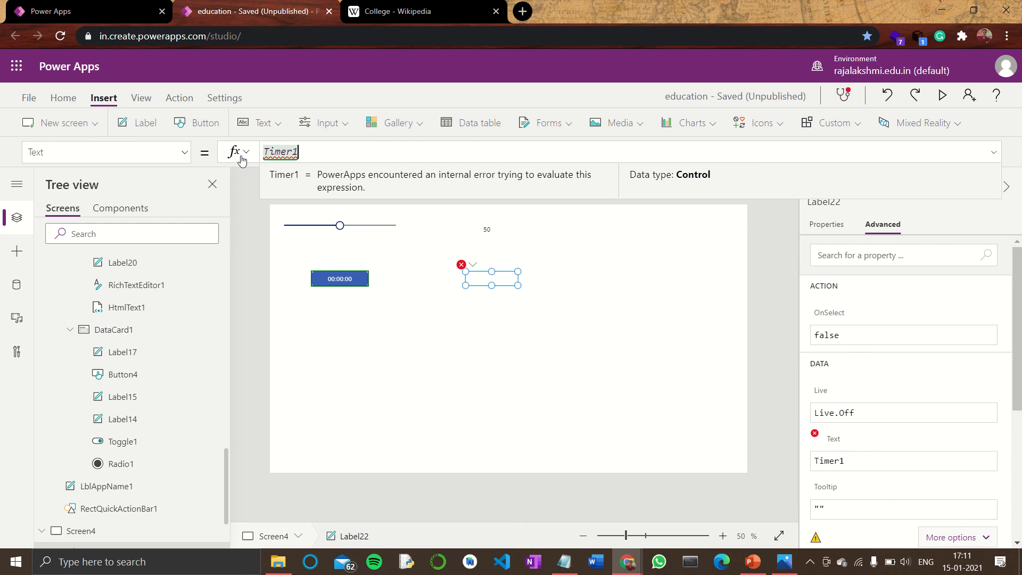
{"action": "type", "text": "."}
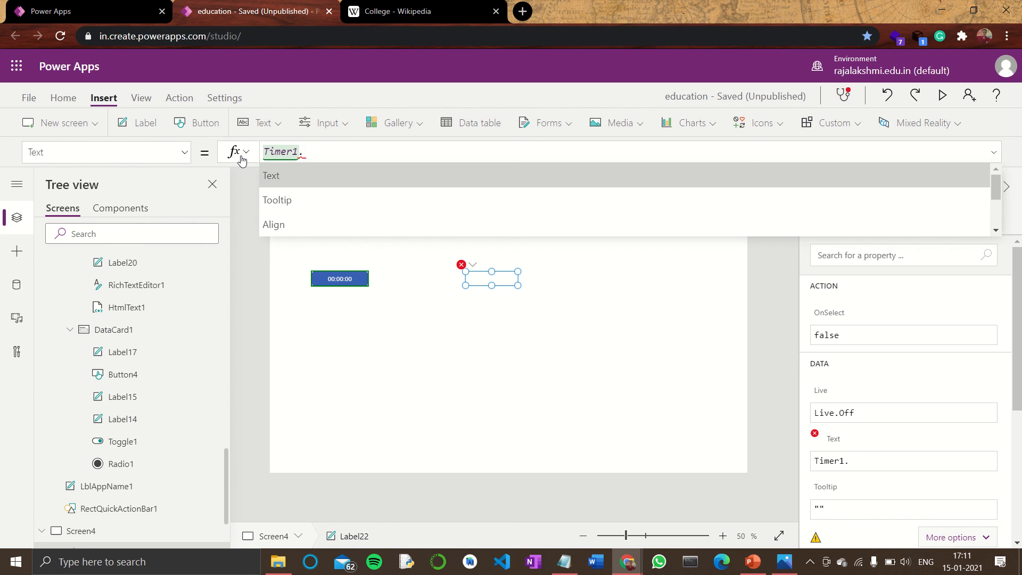
{"action": "type", "text": "valu"}
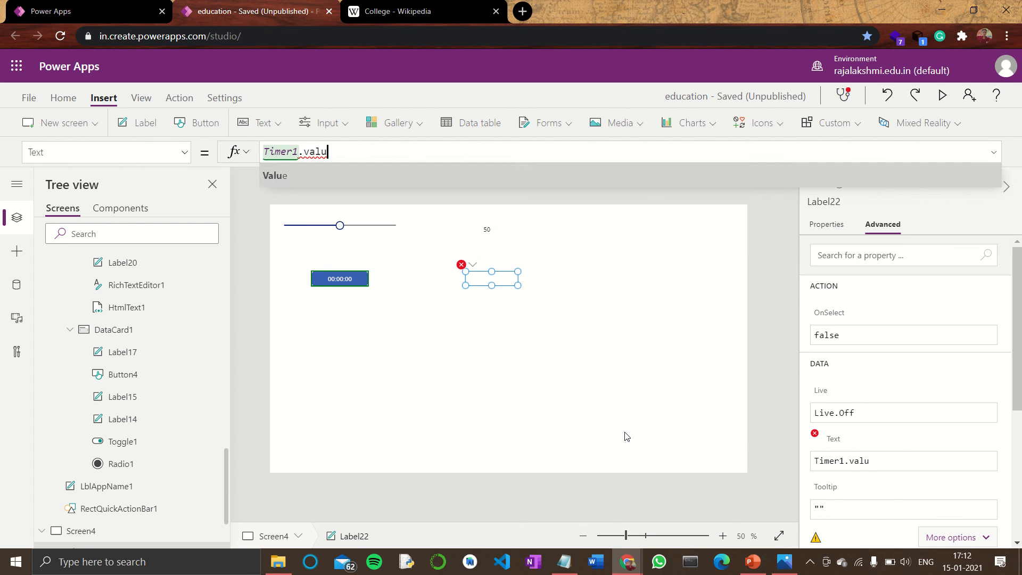
{"action": "key", "text": "Tab"}
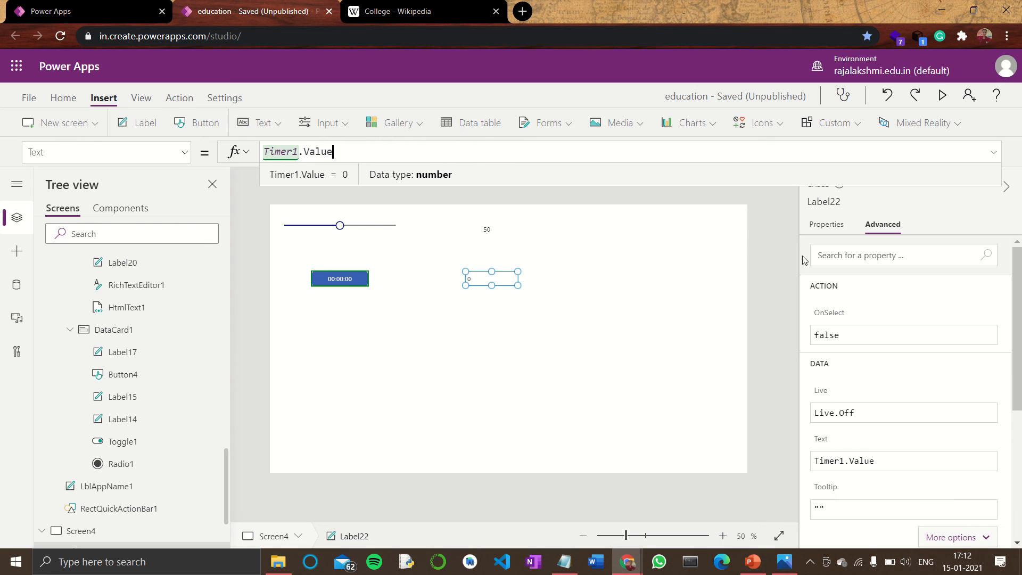
{"action": "left_click", "coordinate": [742, 293]}
Preview Screen4, testing the slider at 68 and starting and stopping the timer, and return to editing
{"action": "left_click", "coordinate": [942, 96]}
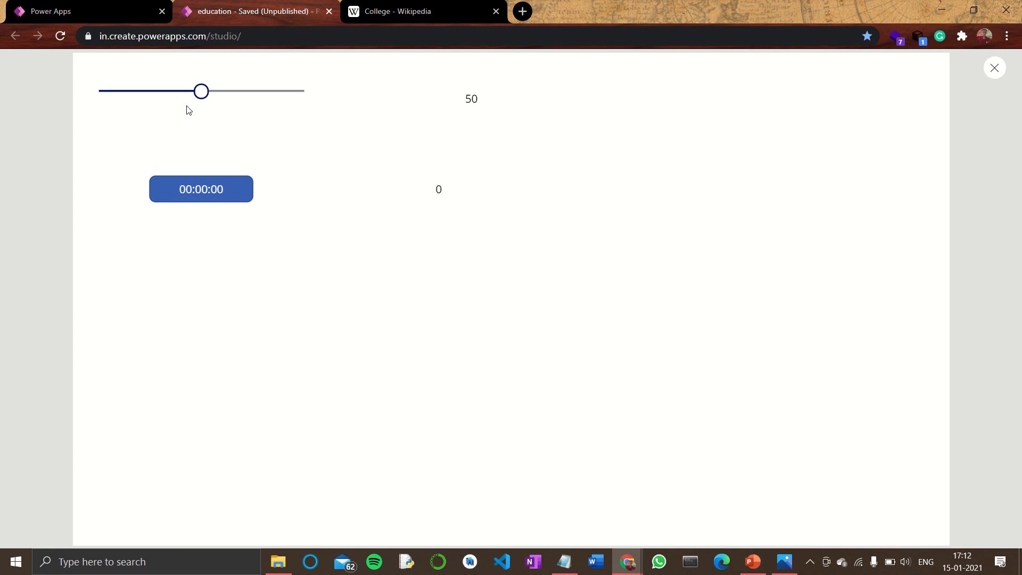
{"action": "left_click_drag", "start_coordinate": [201, 92], "coordinate": [237, 101]}
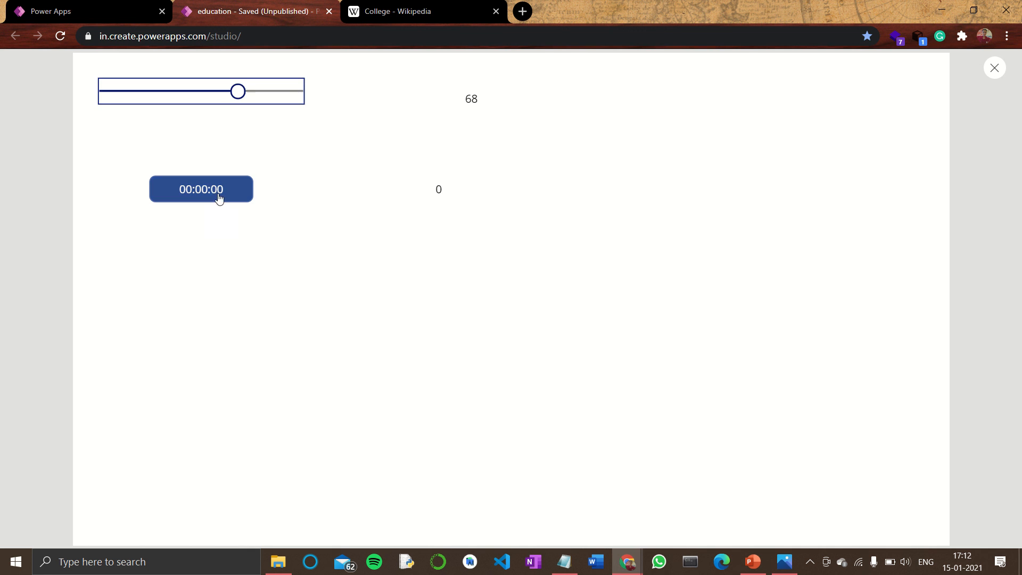
{"action": "left_click", "coordinate": [213, 196]}
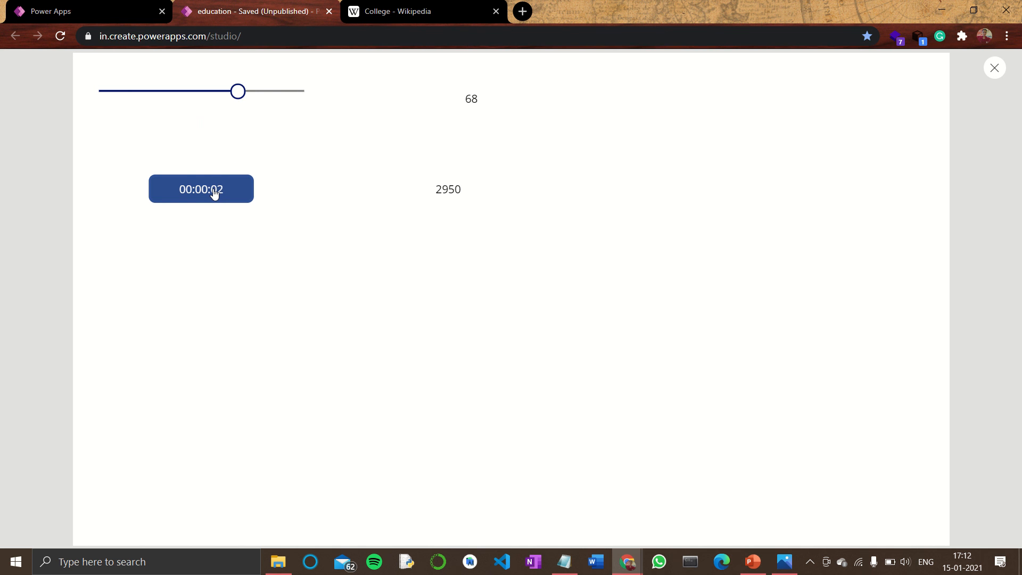
{"action": "left_click", "coordinate": [214, 194]}
{"action": "left_click", "coordinate": [195, 193]}
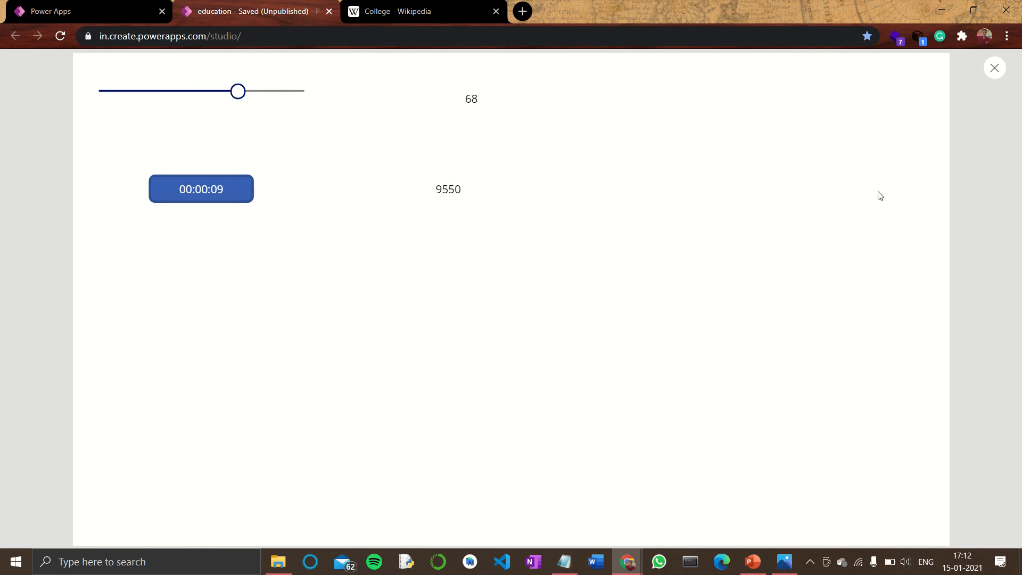
{"action": "key", "text": "Escape"}
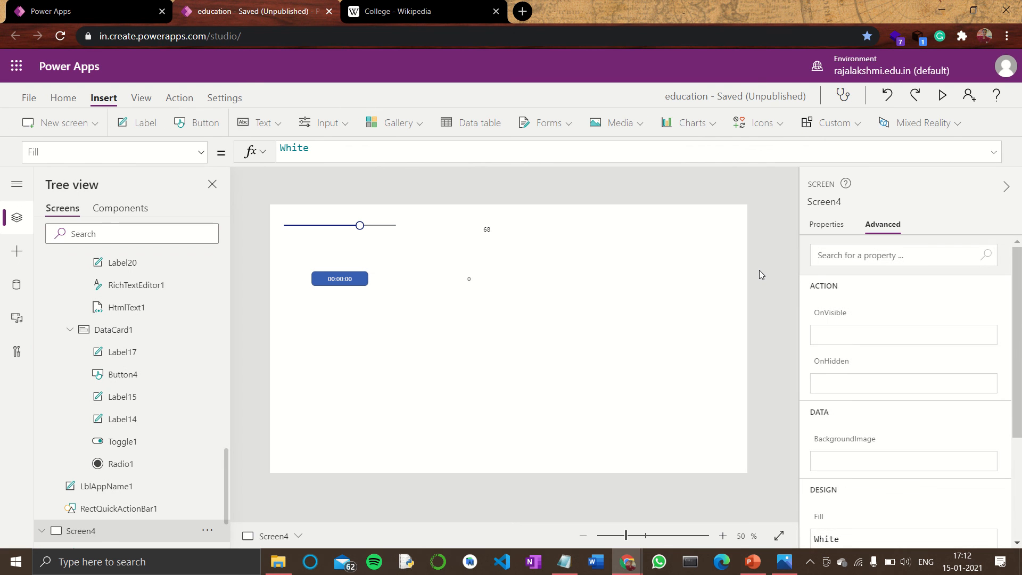